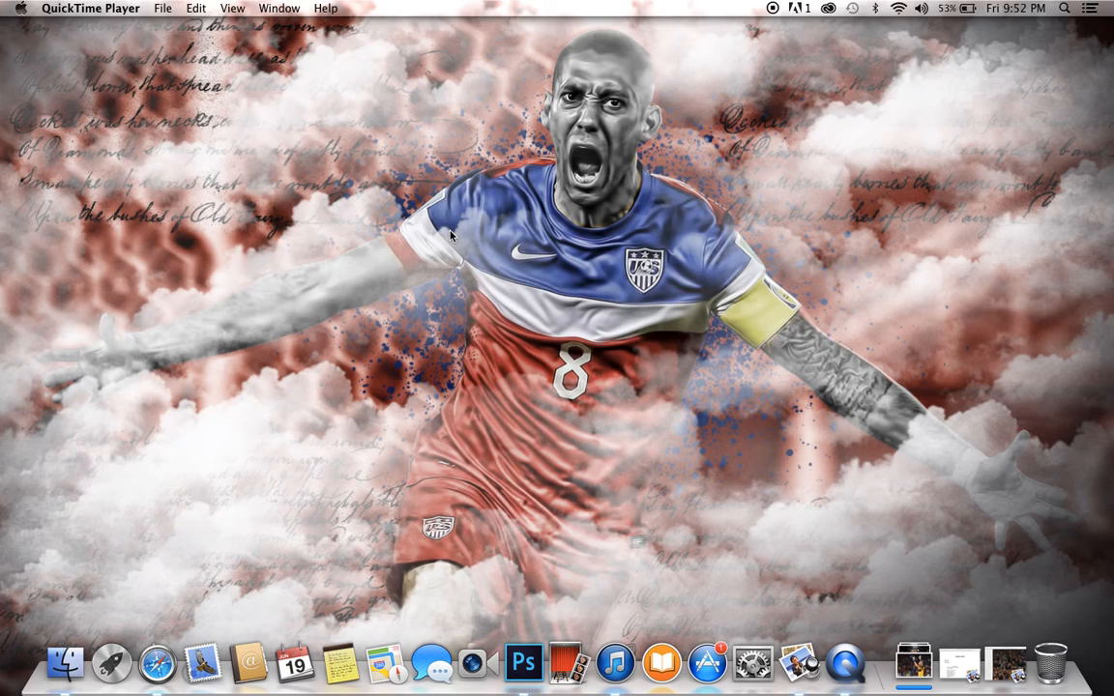
- Launch Photoshop and open the player photo USATSI_8550839.jpg from the Finder files tagged Purple
{"action": "left_click", "coordinate": [523, 662]}
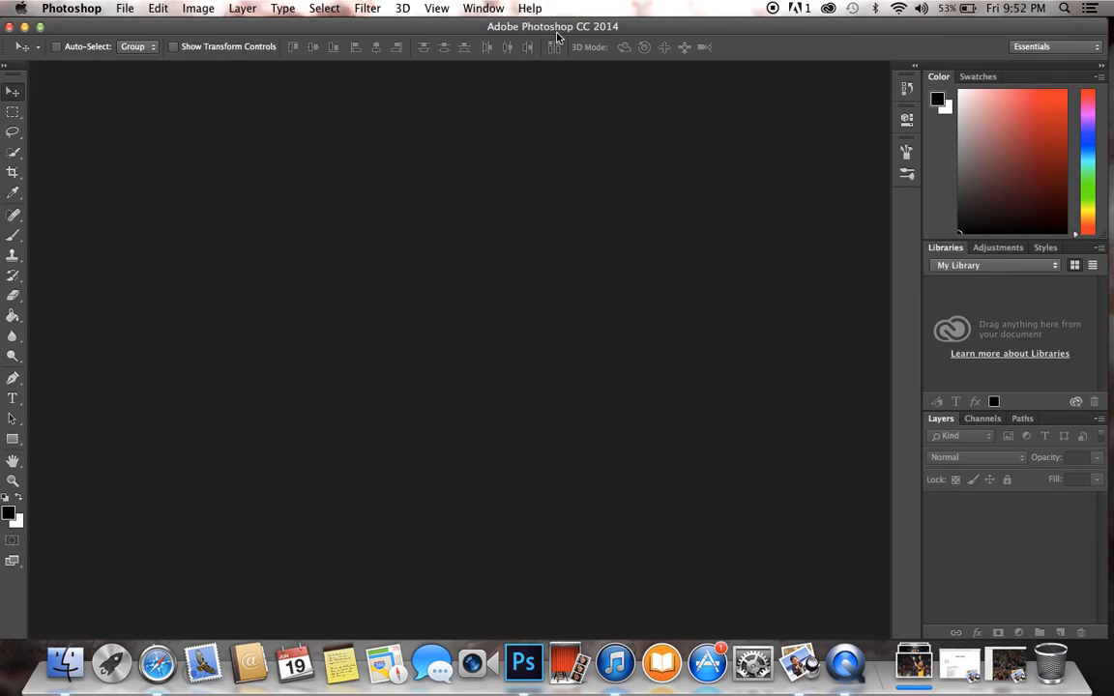
{"action": "left_click", "coordinate": [65, 665]}
{"action": "scroll", "coordinate": [288, 379], "scroll_direction": "down", "scroll_amount": 2}
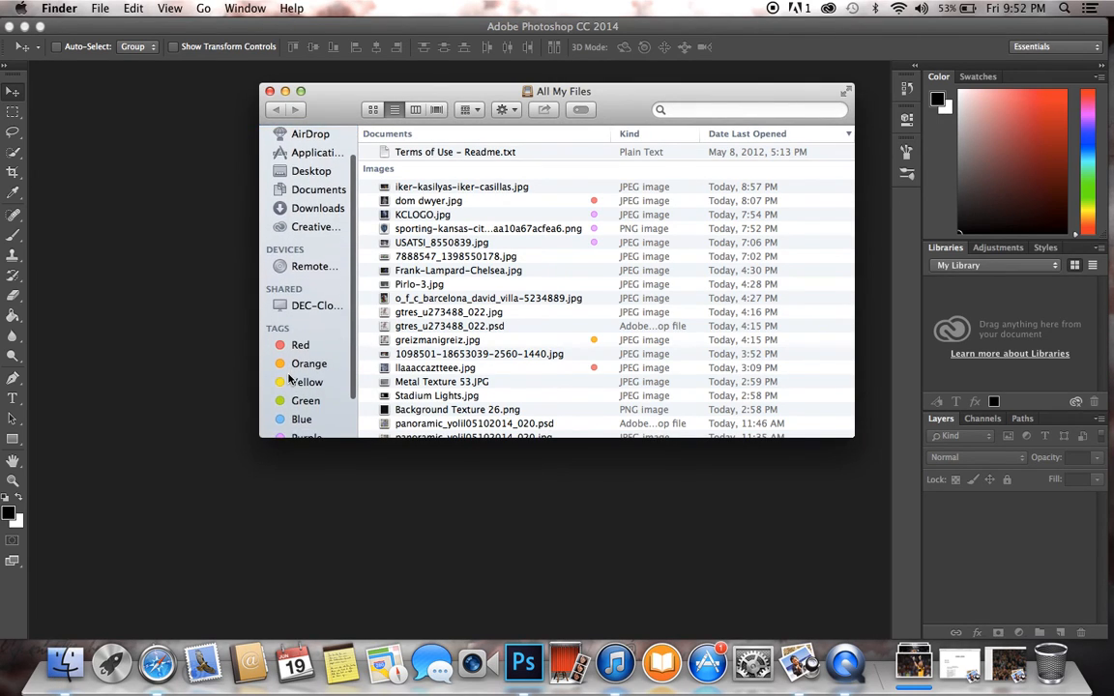
{"action": "scroll", "coordinate": [288, 379], "scroll_direction": "down", "scroll_amount": 1}
{"action": "left_click", "coordinate": [298, 416]}
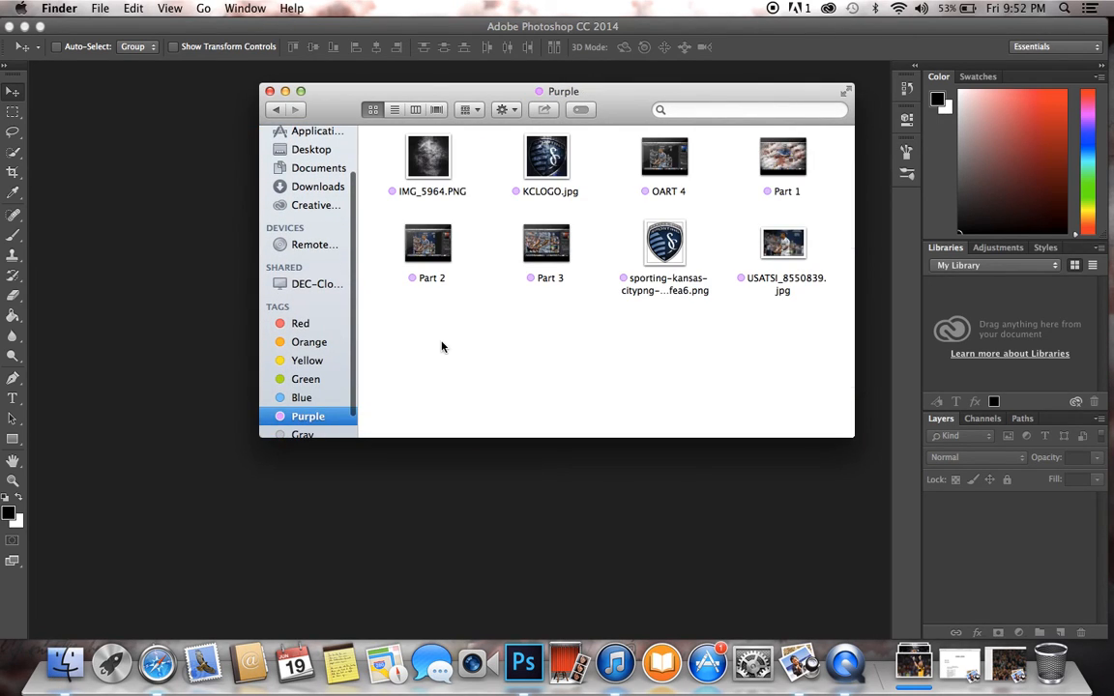
{"action": "left_click", "coordinate": [781, 244]}
{"action": "left_click_drag", "start_coordinate": [781, 244], "coordinate": [646, 490]}
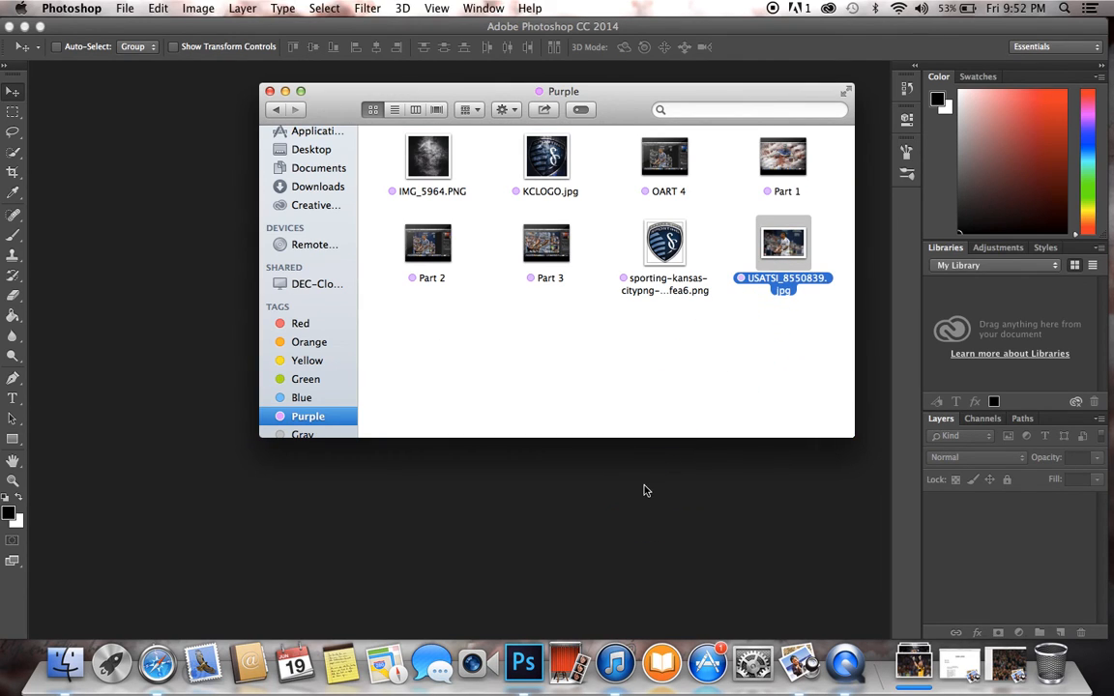
- Crop the photo to a 1 : 1 (Square) ratio, keeping the player framed from head to shorts
{"action": "scroll", "coordinate": [612, 389], "scroll_direction": "up", "scroll_amount": 3}
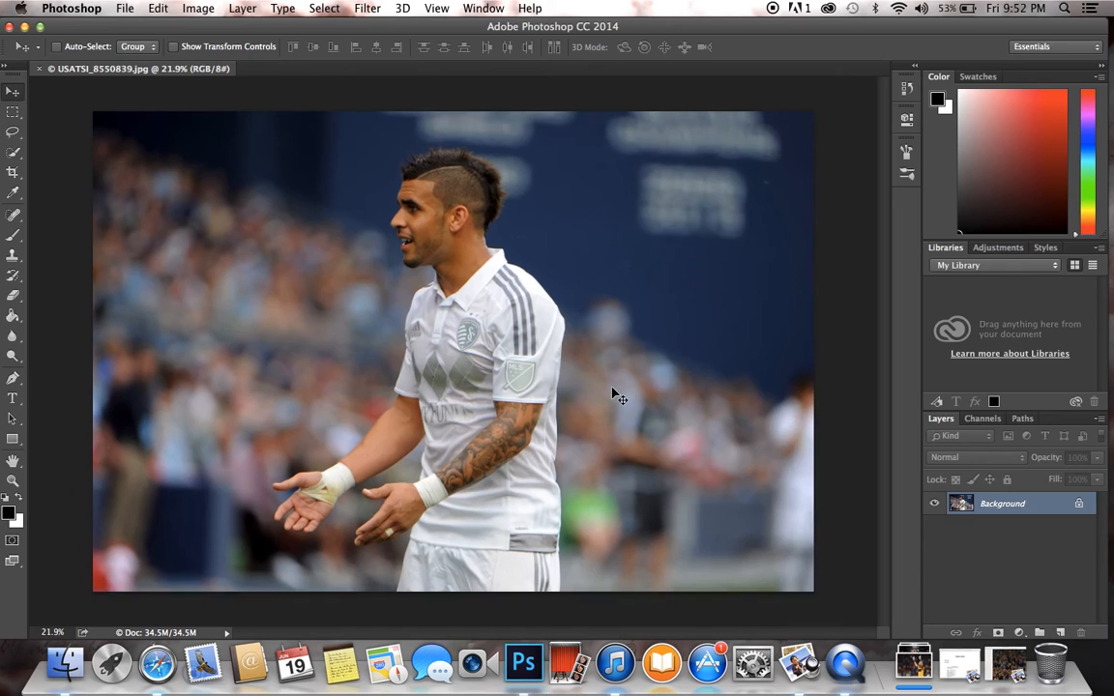
{"action": "scroll", "coordinate": [613, 394], "scroll_direction": "up", "scroll_amount": 3}
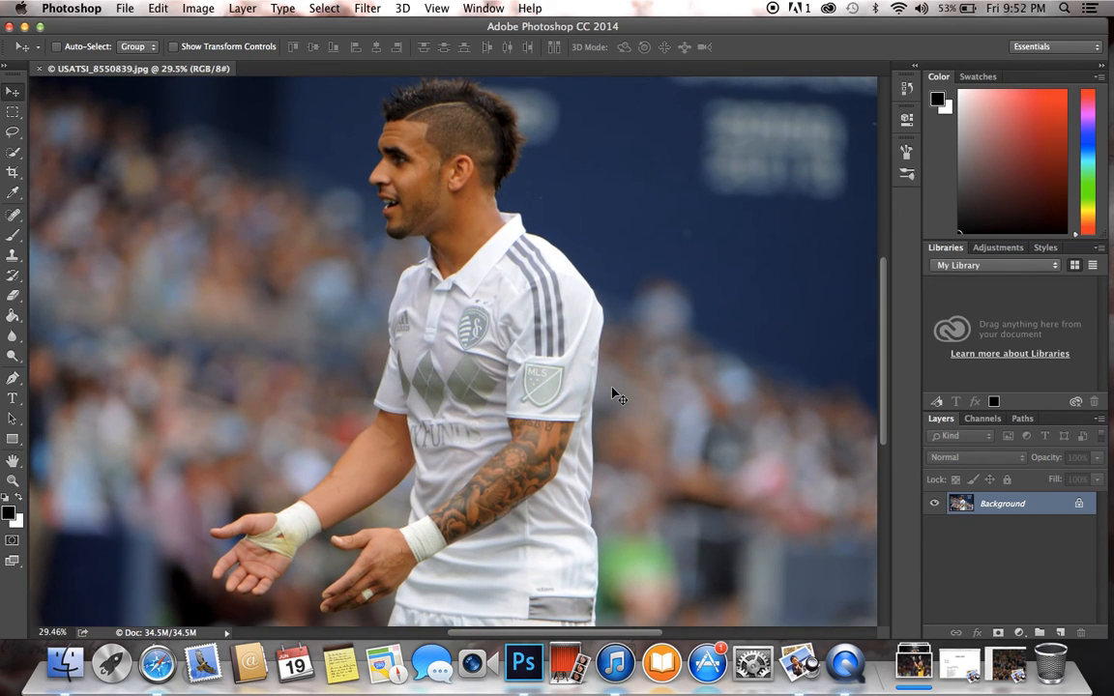
{"action": "scroll", "coordinate": [613, 390], "scroll_direction": "down", "scroll_amount": 3}
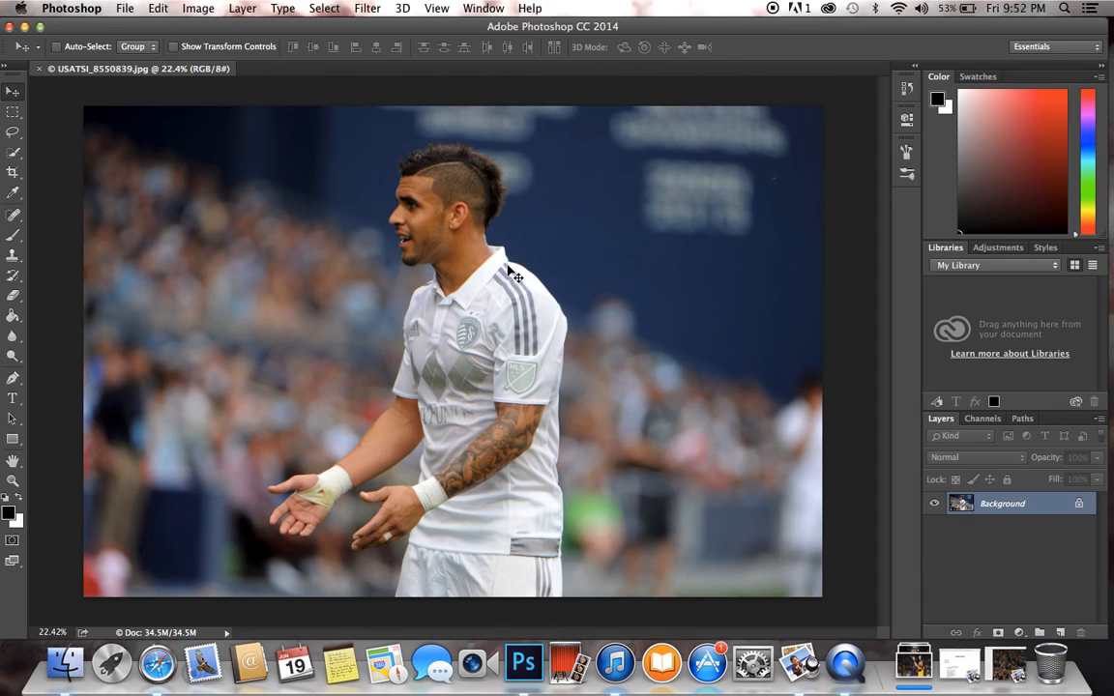
{"action": "left_click", "coordinate": [13, 174]}
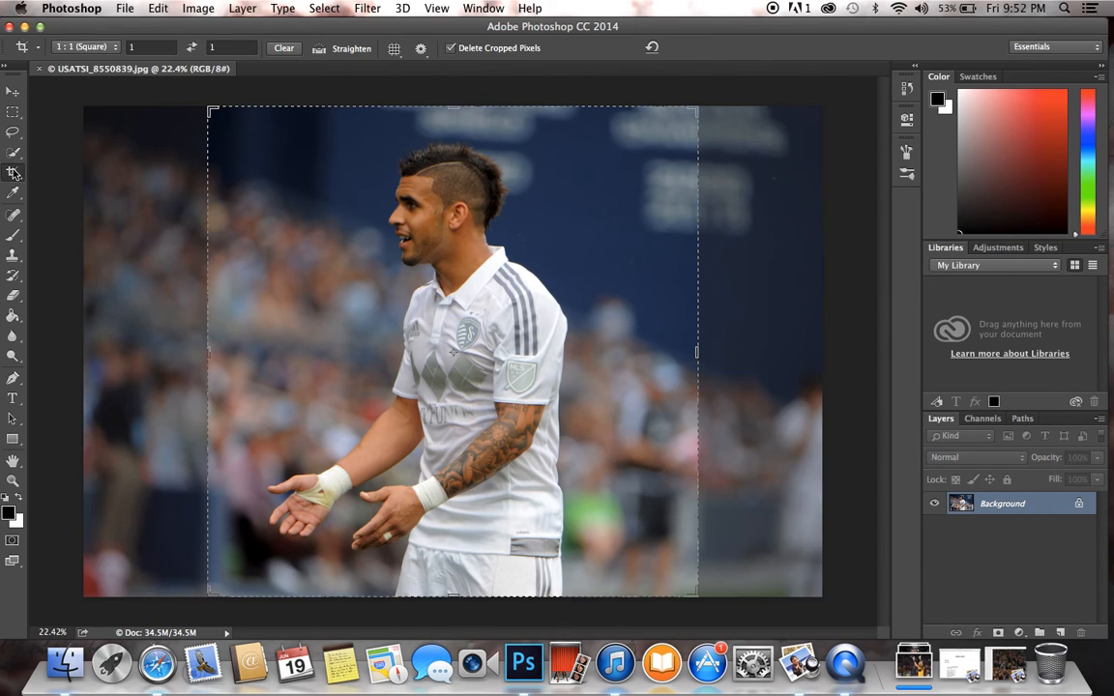
{"action": "left_click", "coordinate": [86, 47]}
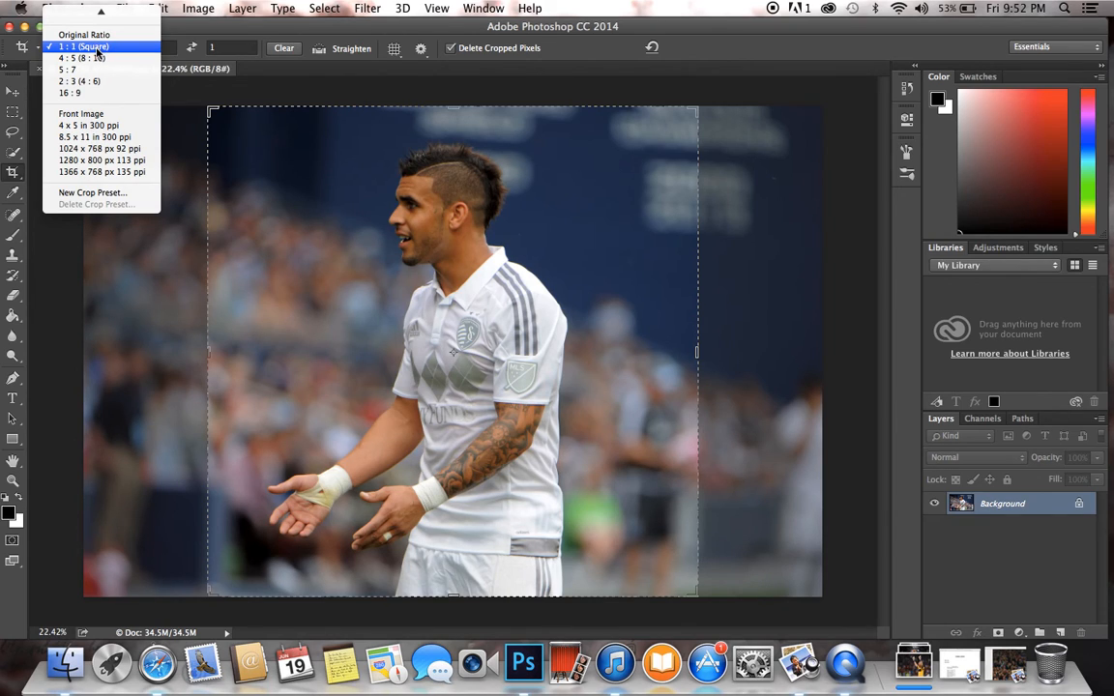
{"action": "left_click", "coordinate": [95, 48]}
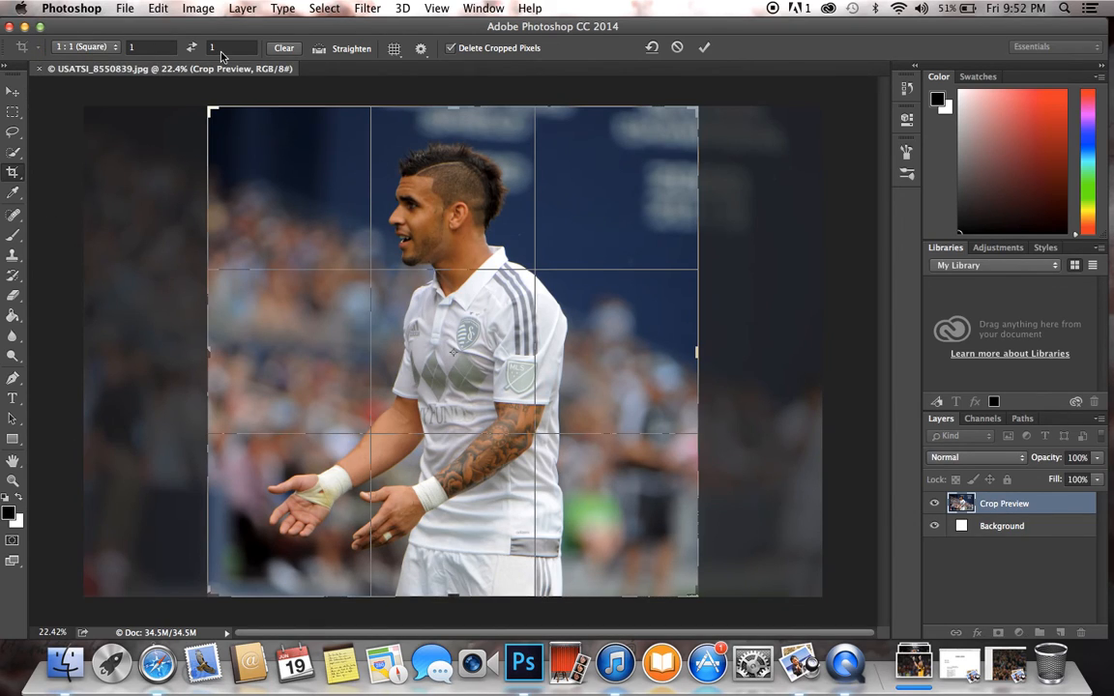
{"action": "key", "text": "Right"}
{"action": "key", "text": "Right"}
{"action": "key", "text": "Right"}
{"action": "key", "text": "Right"}
{"action": "key", "text": "Right"}
{"action": "key", "text": "Right"}
{"action": "key", "text": "Right"}
{"action": "key", "text": "Right"}
{"action": "left_click_drag", "start_coordinate": [487, 280], "coordinate": [480, 281]}
{"action": "key", "text": "Left"}
{"action": "key", "text": "Left"}
{"action": "key", "text": "Left"}
{"action": "key", "text": "Left"}
{"action": "key", "text": "Left"}
{"action": "key", "text": "Right"}
{"action": "key", "text": "Right"}
{"action": "key", "text": "Right"}
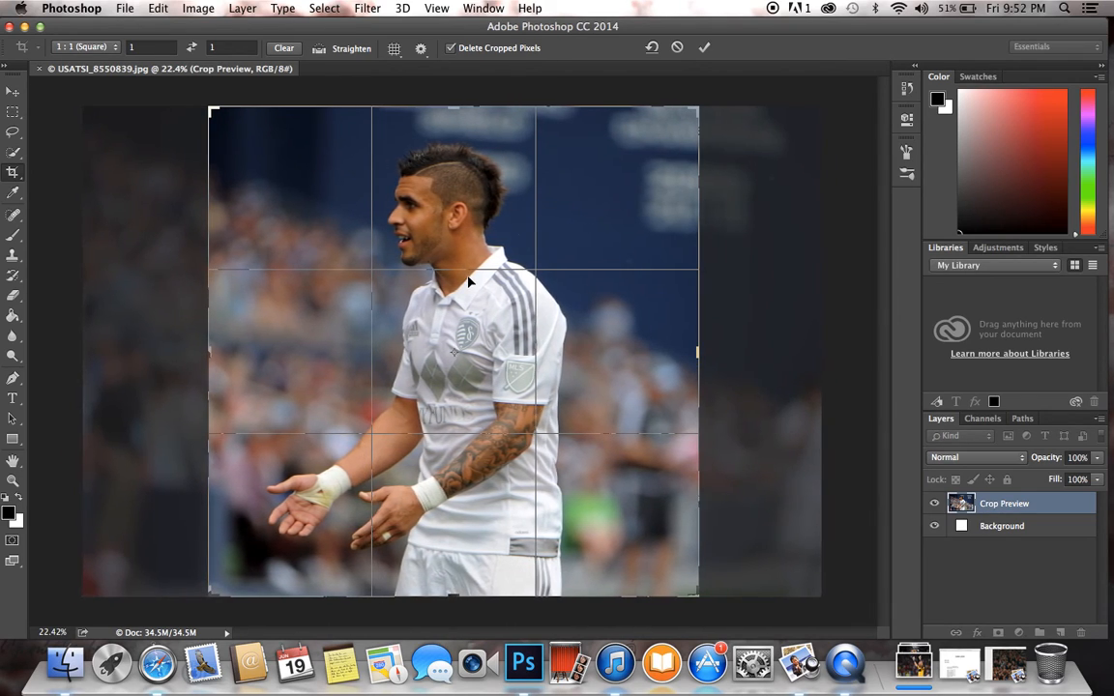
{"action": "key", "text": "Return"}
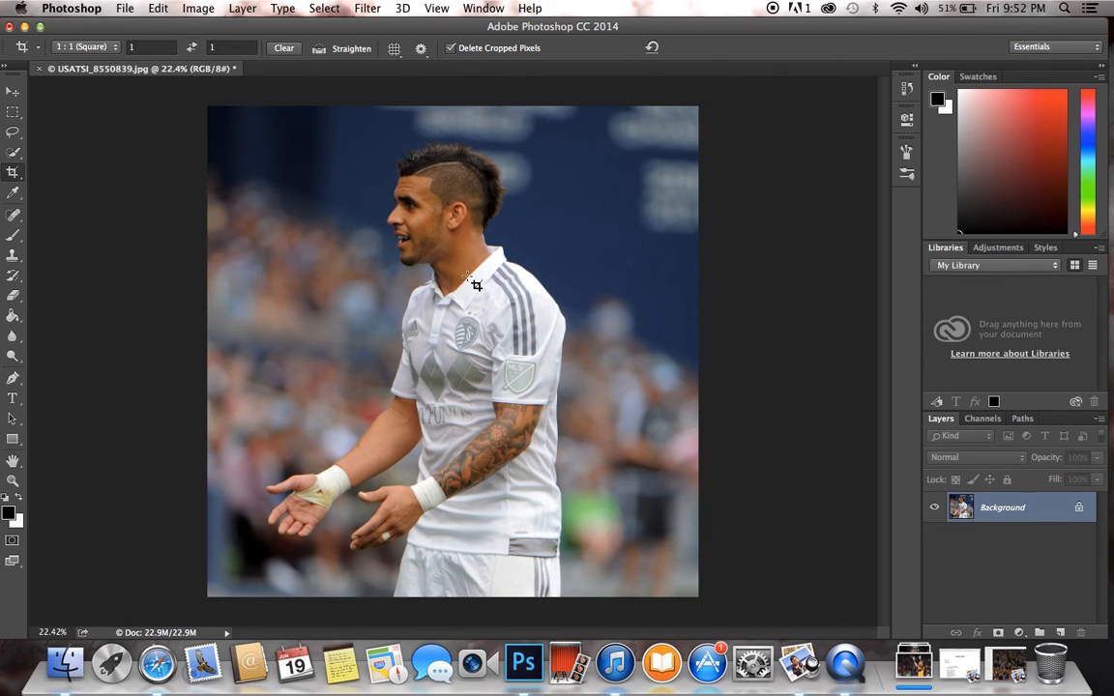
- Apply the Topaz DeNoise 5 filter to the photo using the JPEG - light preset with Overall Strength set to 0.24
{"action": "left_click", "coordinate": [436, 8]}
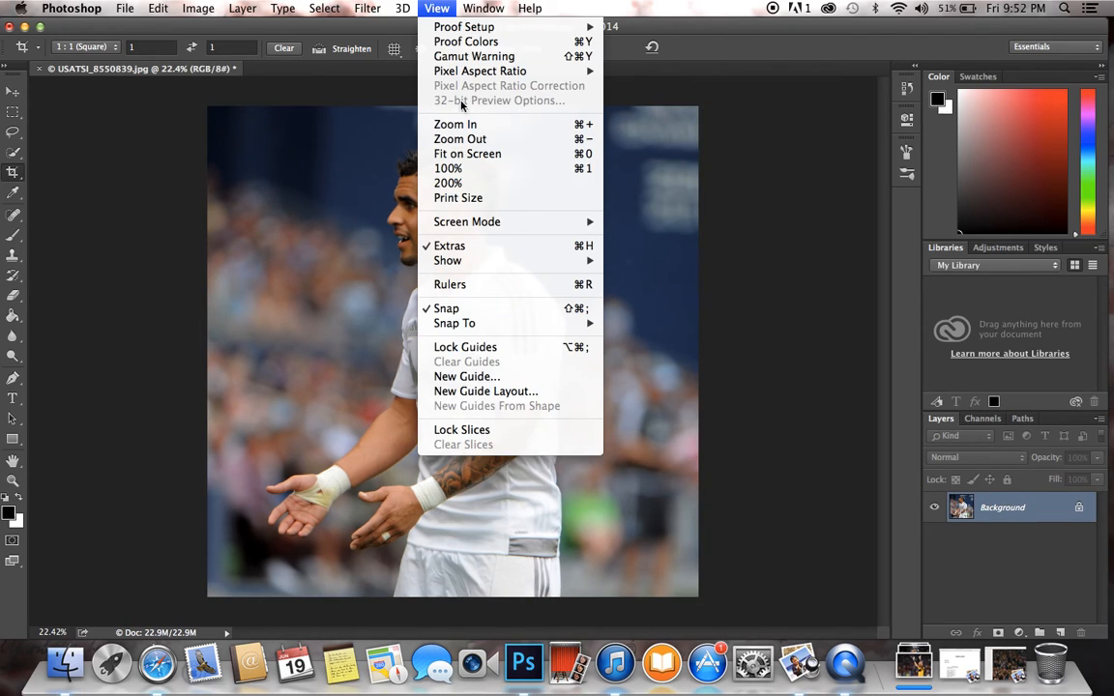
{"action": "left_click", "coordinate": [481, 157]}
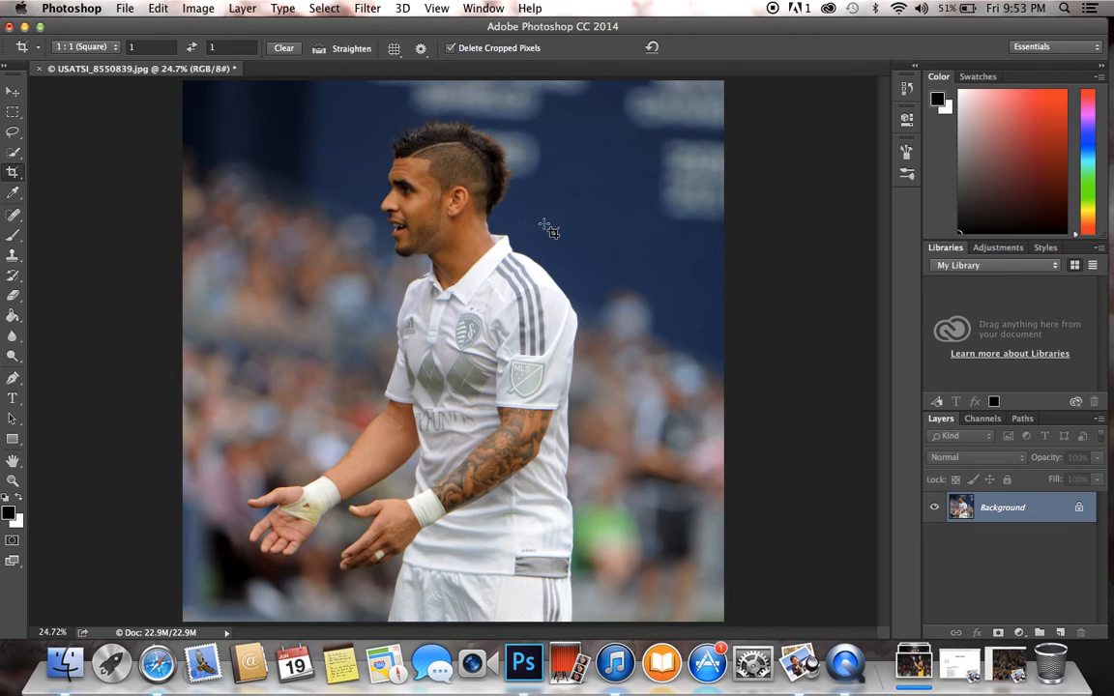
{"action": "left_click", "coordinate": [13, 91]}
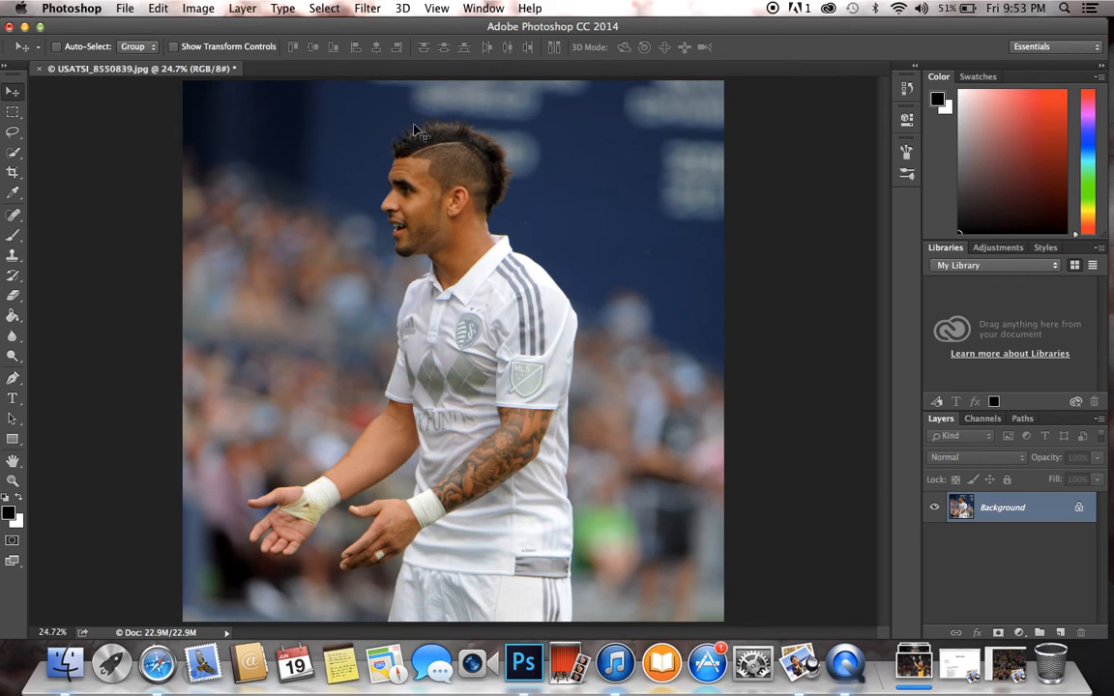
{"action": "left_click", "coordinate": [373, 8]}
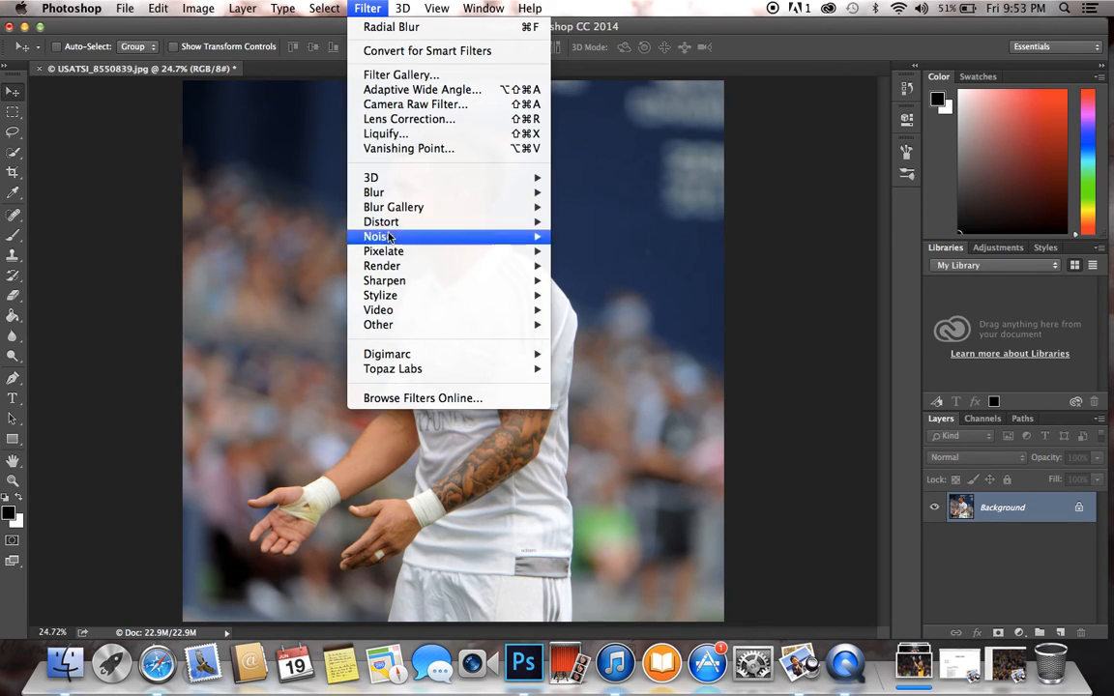
{"action": "mouse_move", "coordinate": [460, 373]}
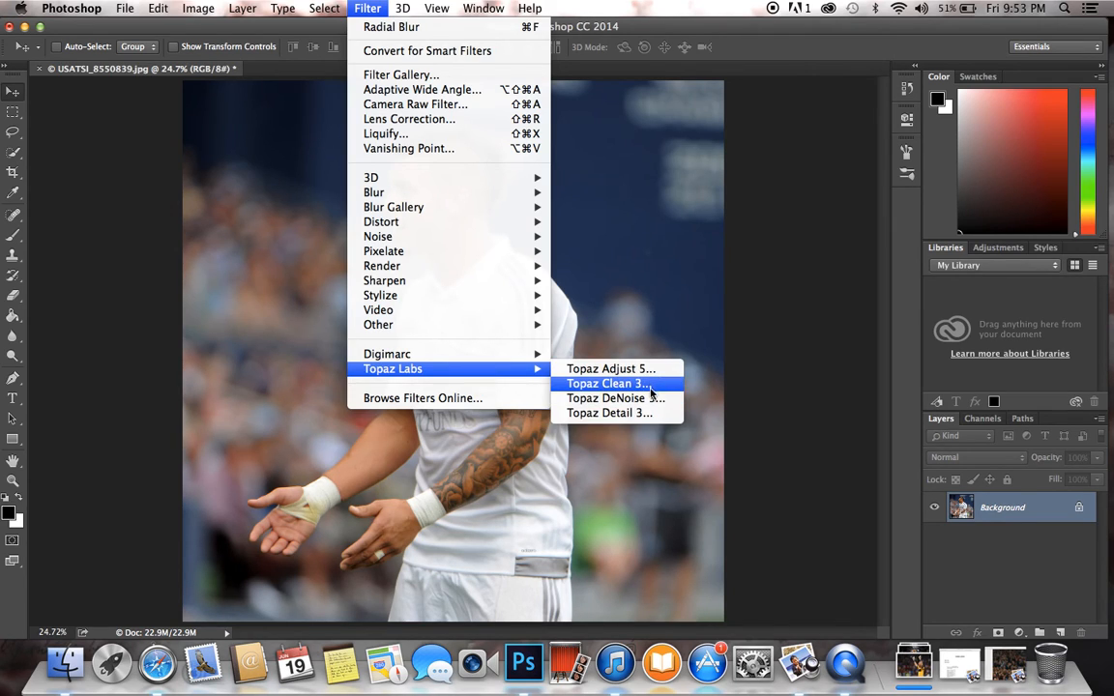
{"action": "left_click", "coordinate": [646, 398]}
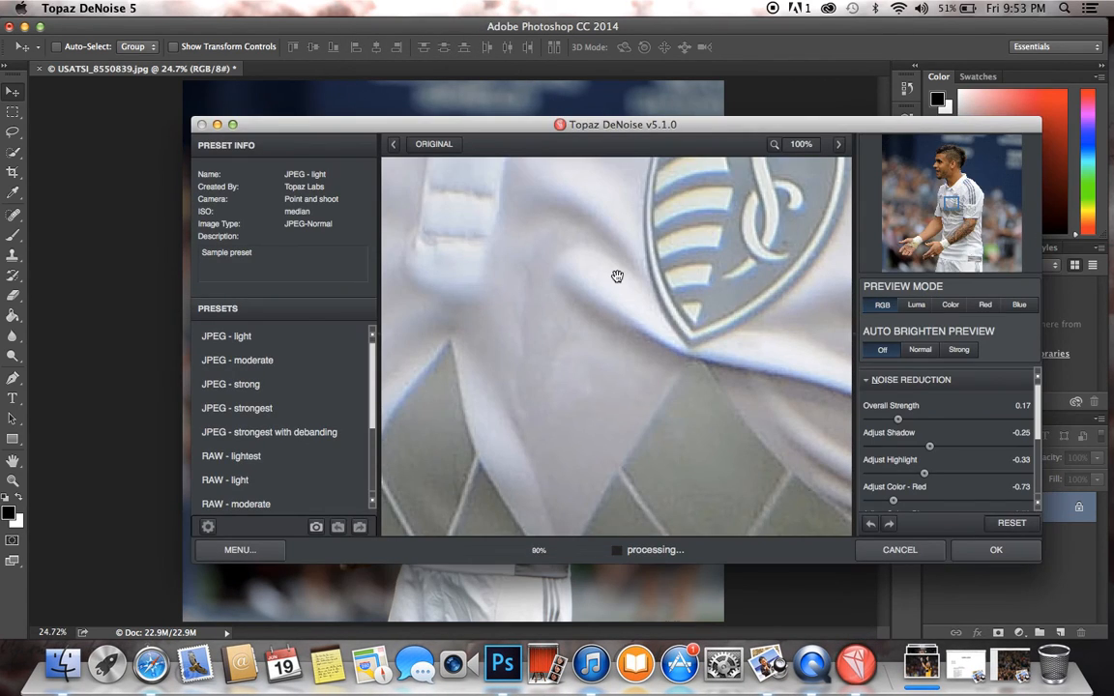
{"action": "left_click", "coordinate": [267, 337]}
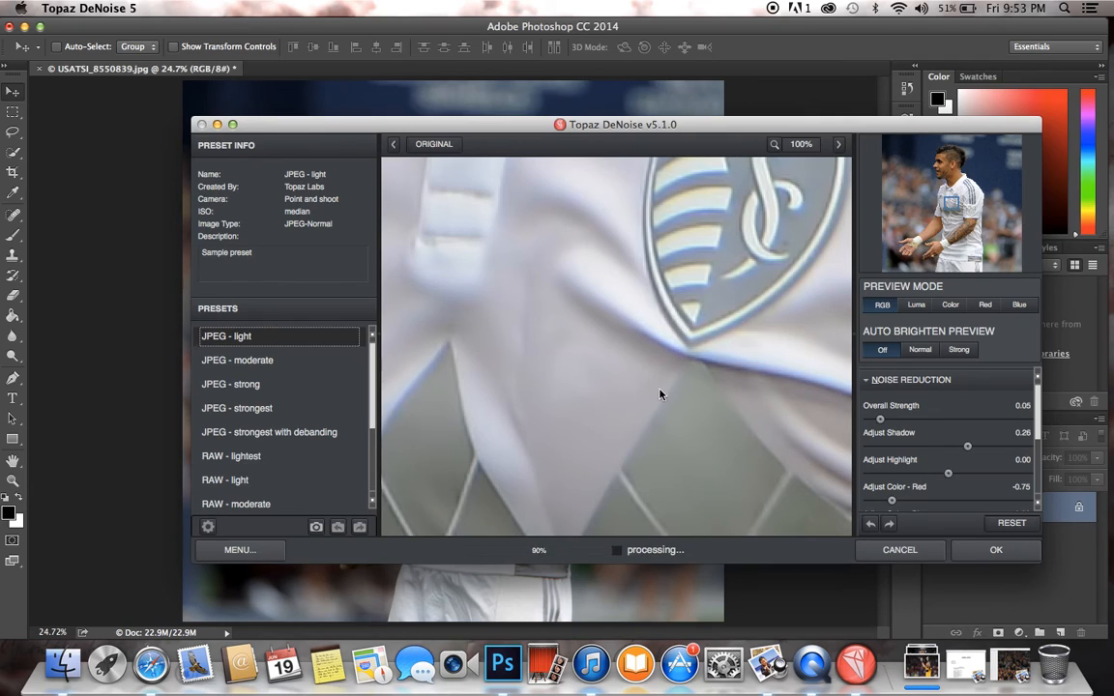
{"action": "left_click_drag", "start_coordinate": [877, 419], "coordinate": [909, 422]}
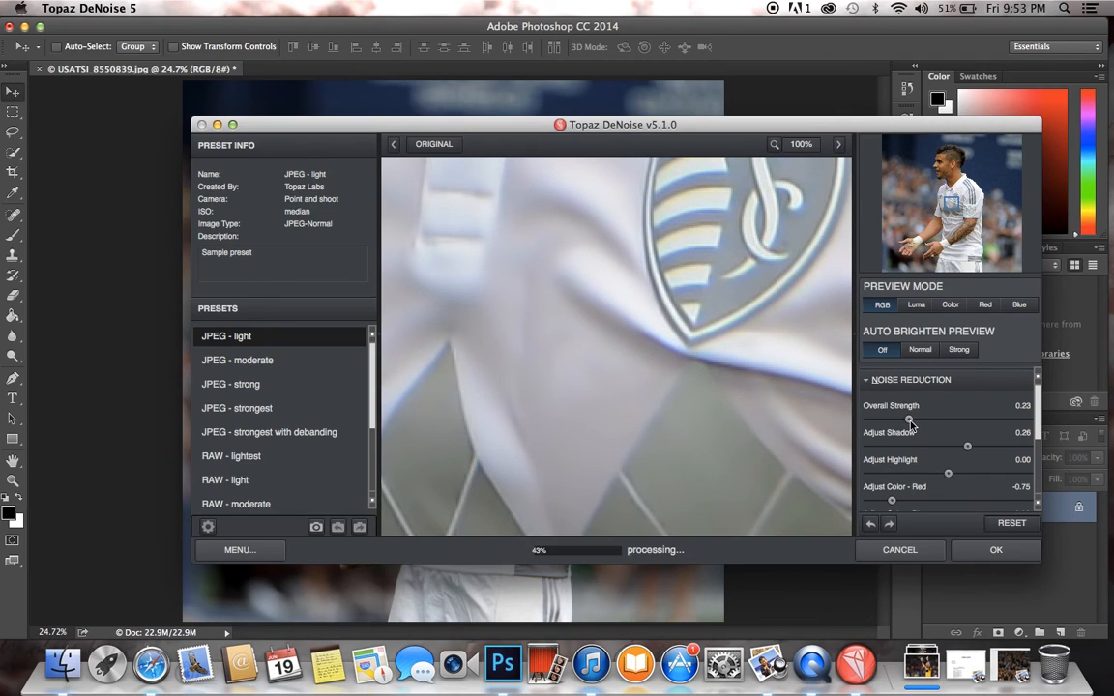
{"action": "left_click_drag", "start_coordinate": [909, 425], "coordinate": [912, 425]}
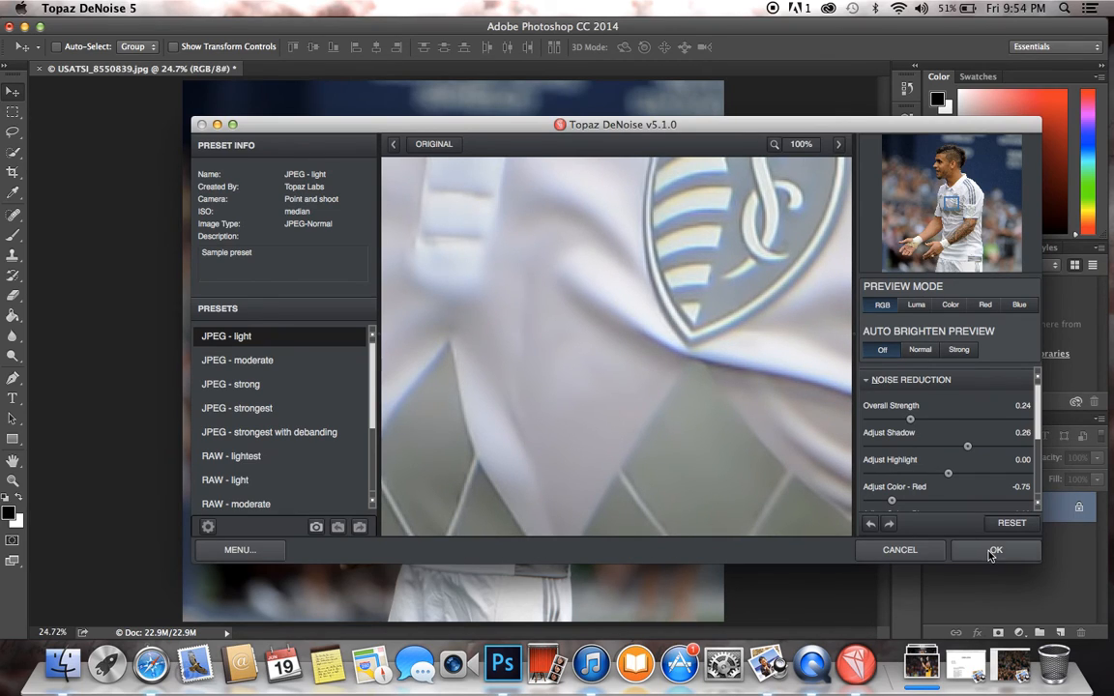
{"action": "left_click", "coordinate": [992, 550]}
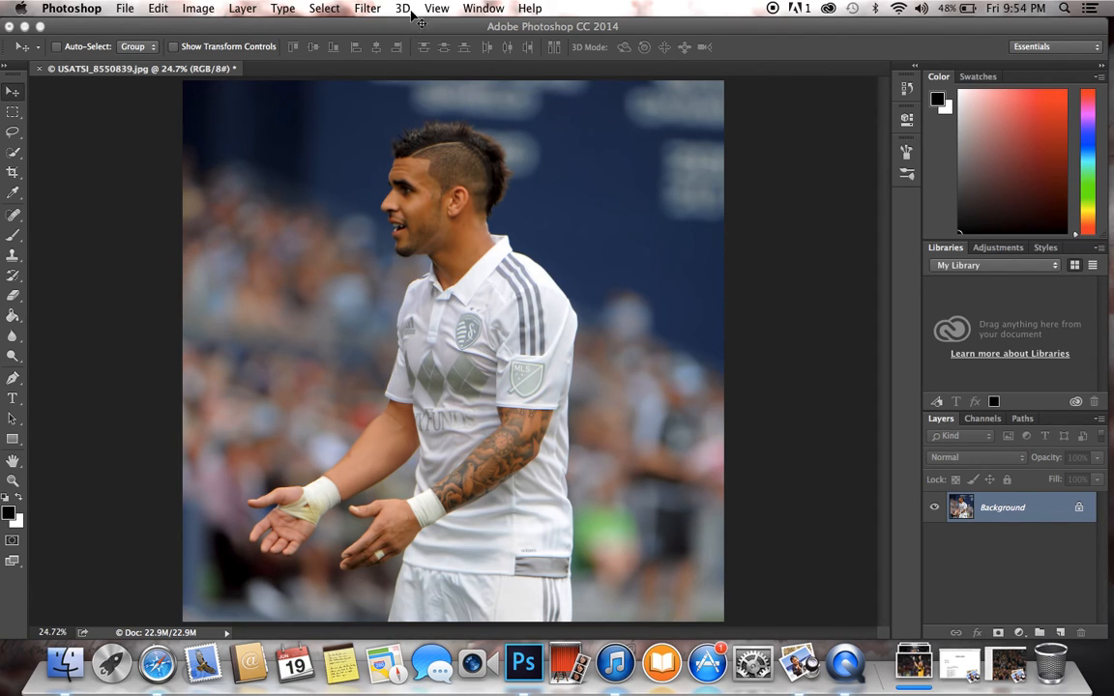
- Open the photo in Topaz Adjust 5 and apply the Dynamic Pop preset from the HDR Collection
{"action": "left_click", "coordinate": [367, 8]}
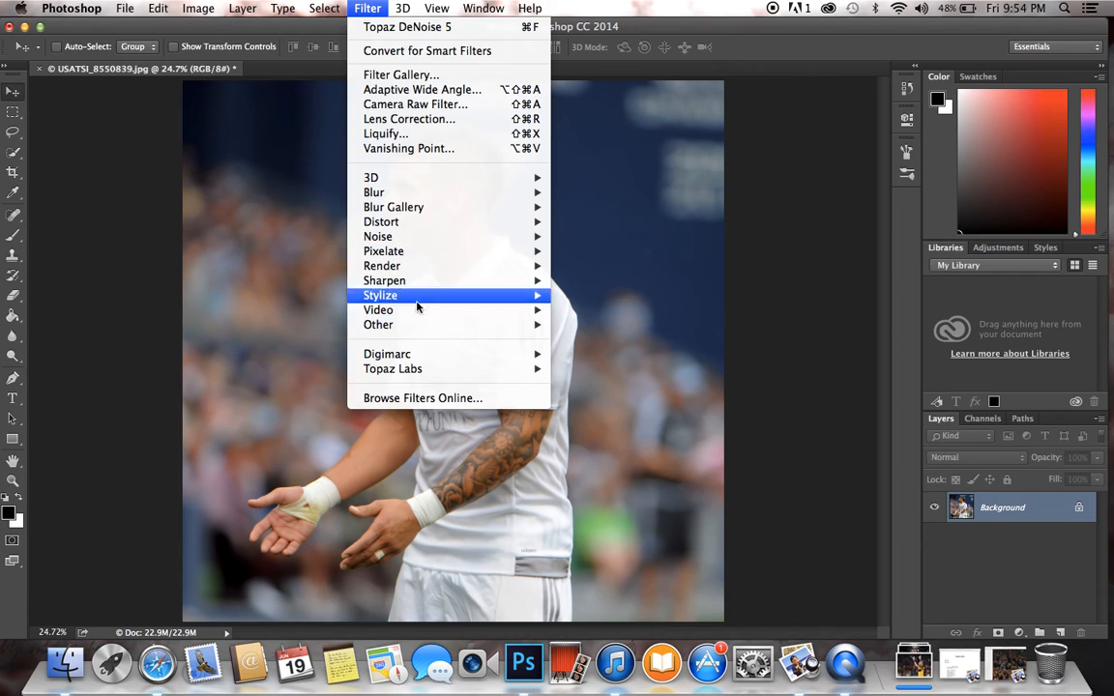
{"action": "mouse_move", "coordinate": [425, 360]}
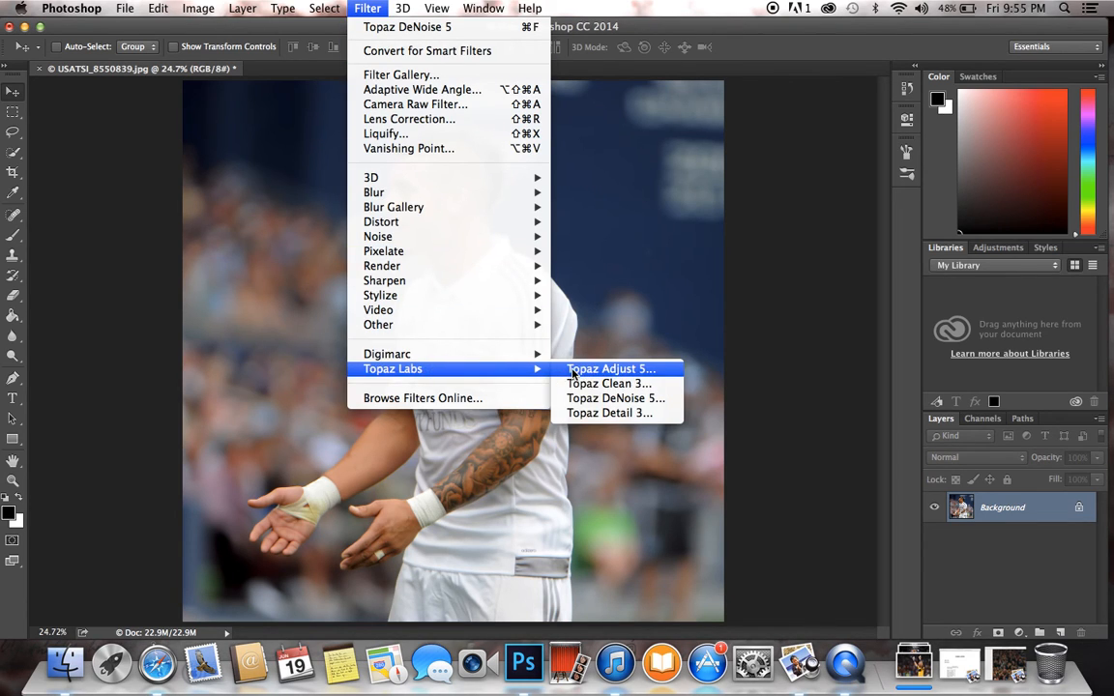
{"action": "left_click", "coordinate": [641, 370]}
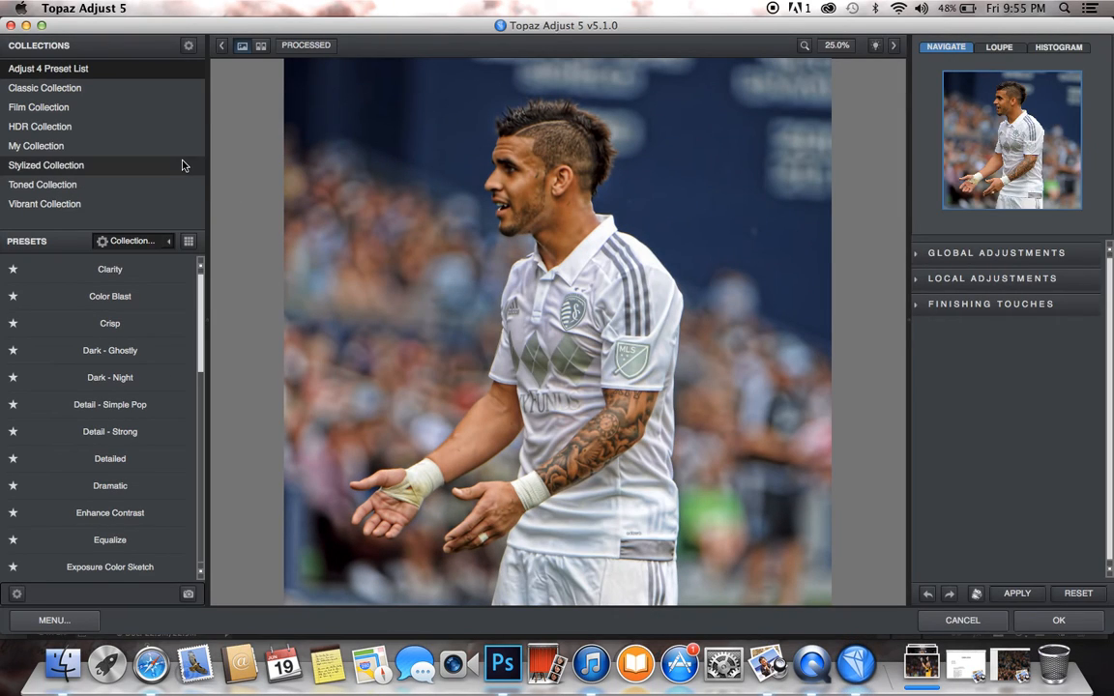
{"action": "left_click", "coordinate": [124, 136]}
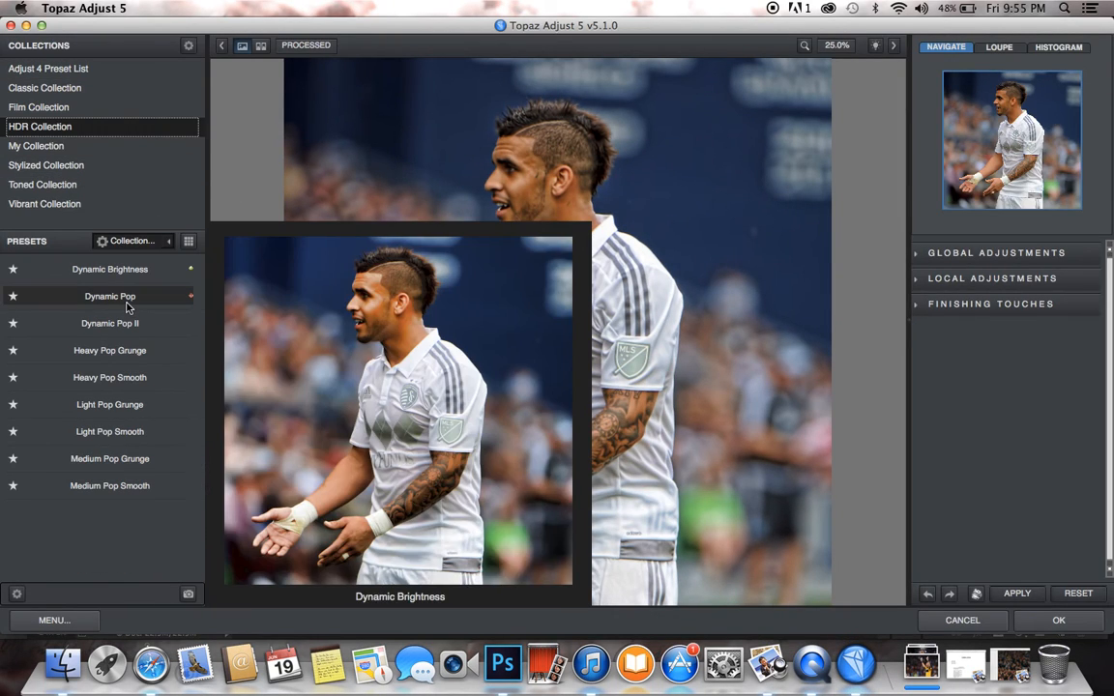
{"action": "left_click", "coordinate": [125, 299]}
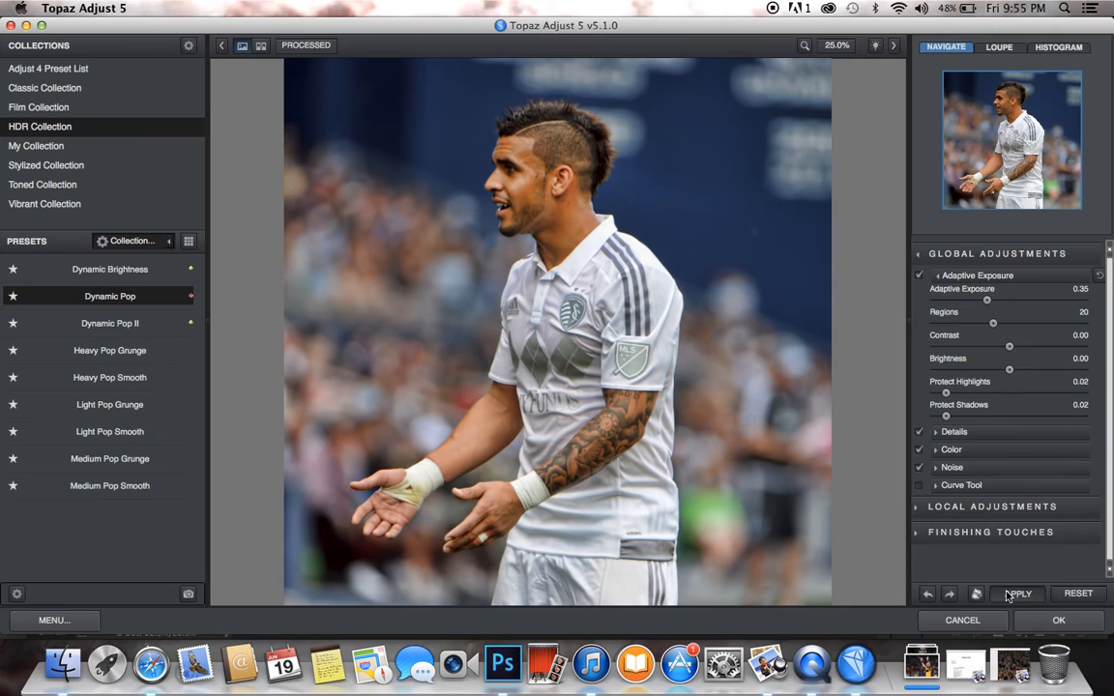
{"action": "left_click", "coordinate": [1016, 592]}
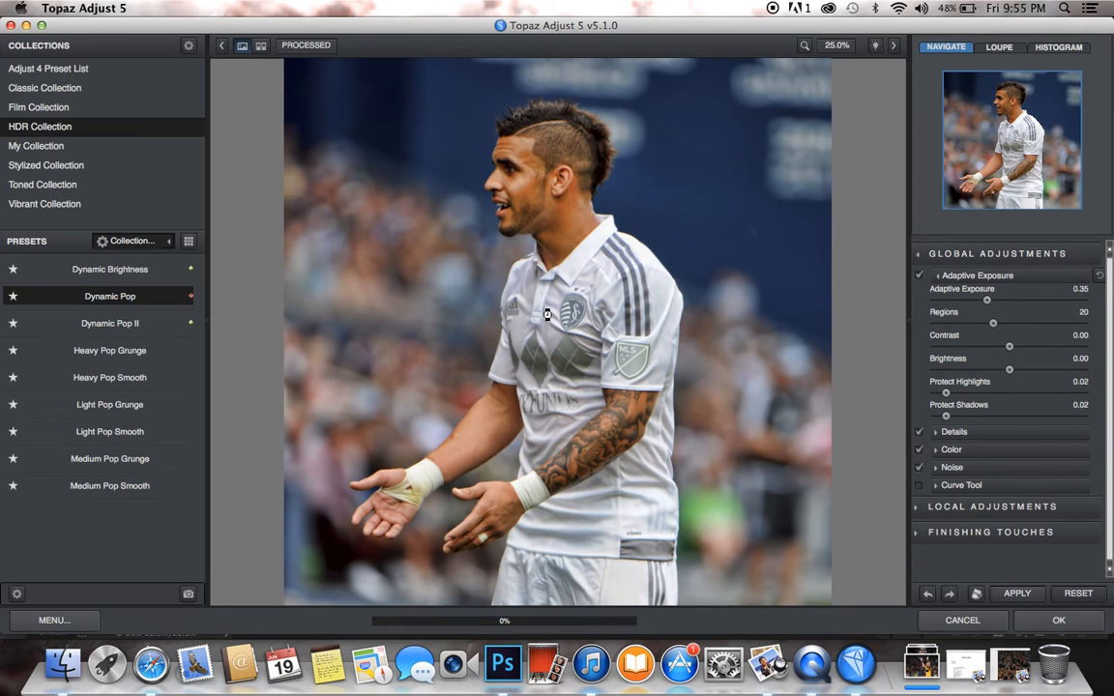
- Try Light Pop Grunge, then apply Dynamic Pop again with Overall Transparency at 0.50 and compare with the original
{"action": "left_click", "coordinate": [148, 405]}
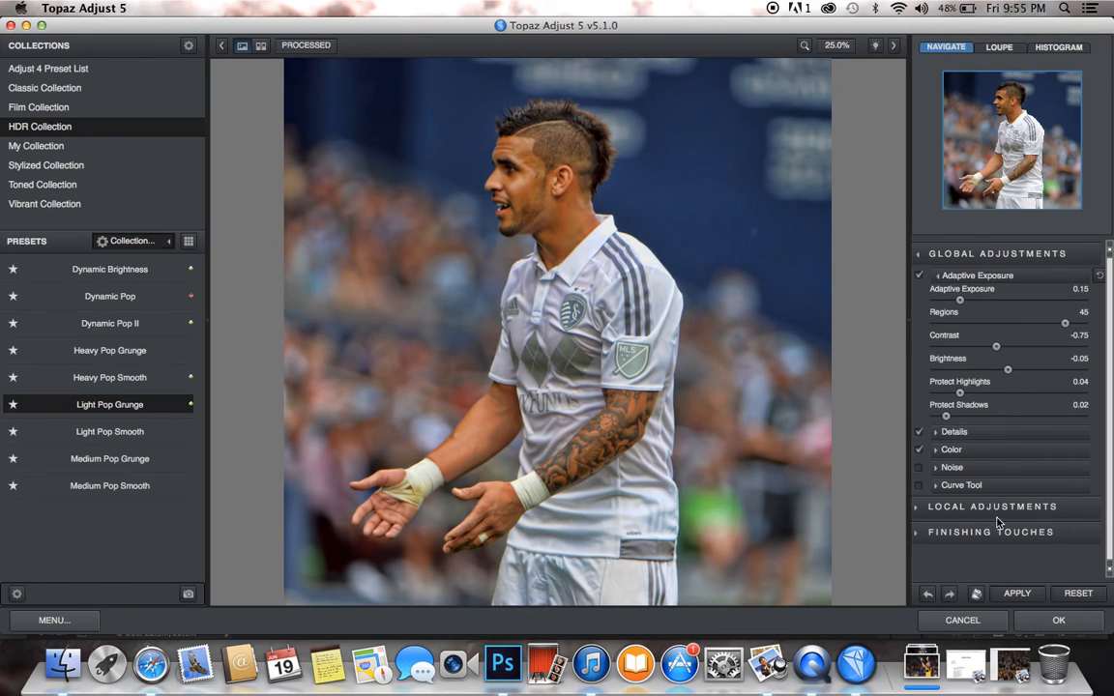
{"action": "left_click", "coordinate": [109, 296]}
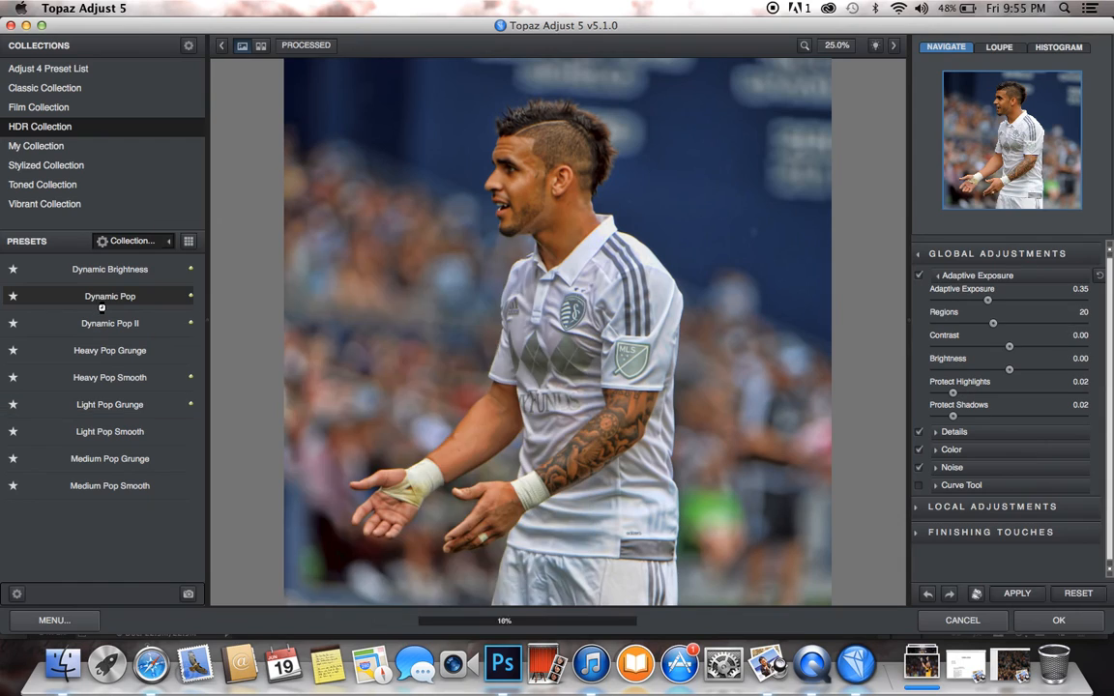
{"action": "left_click", "coordinate": [1018, 531]}
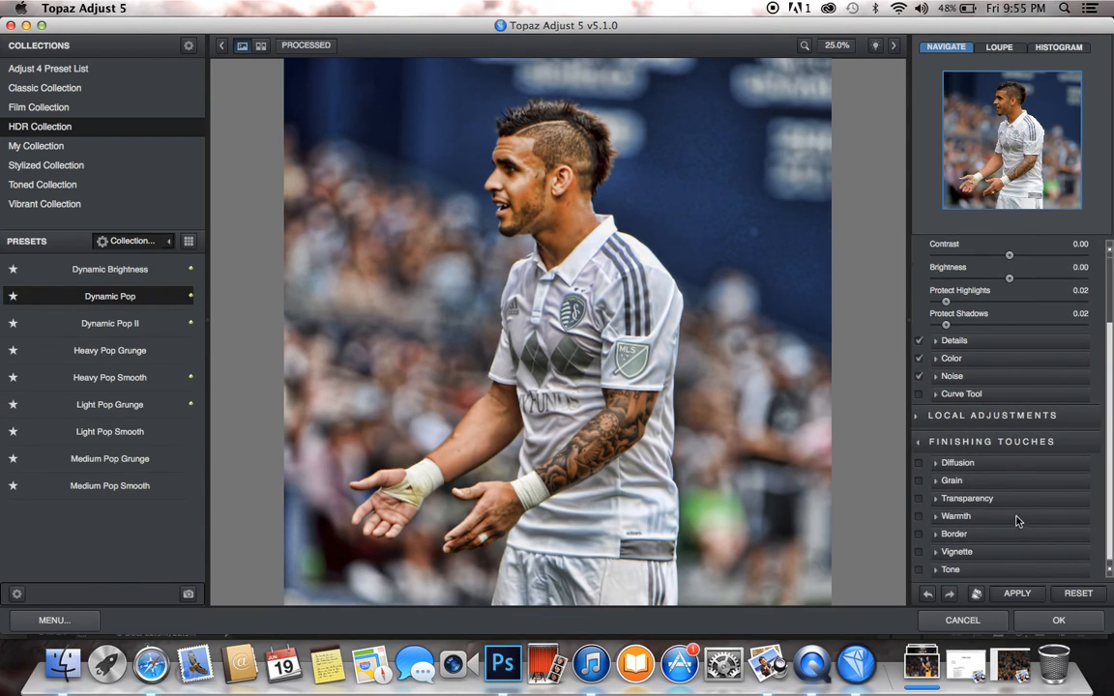
{"action": "left_click", "coordinate": [1015, 499]}
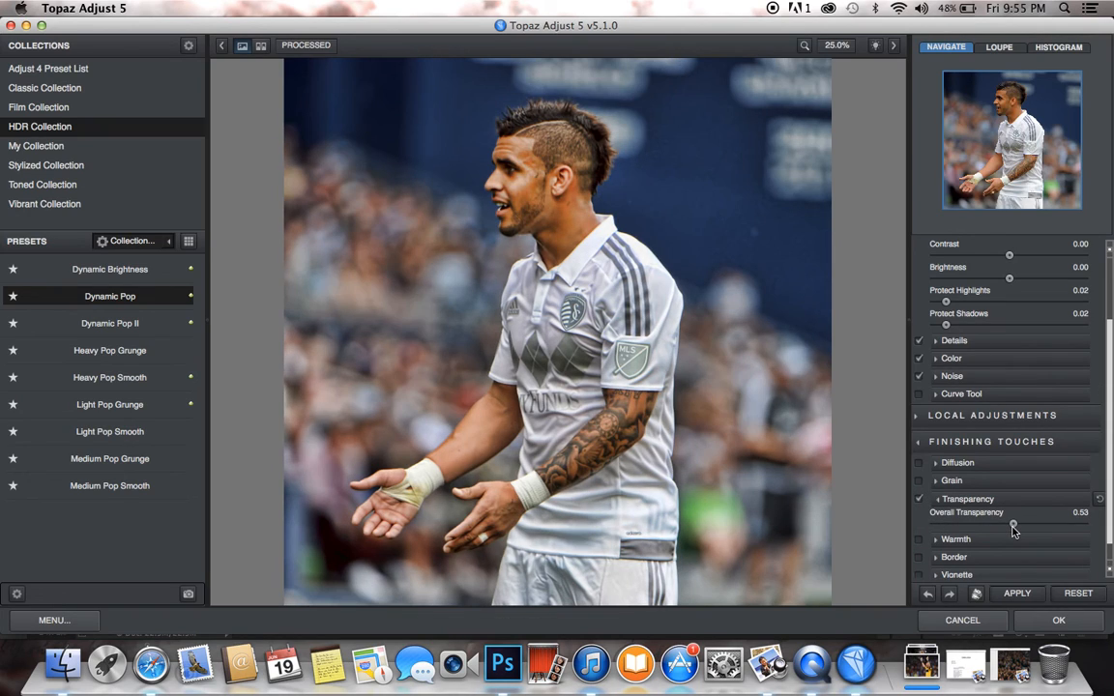
{"action": "left_click_drag", "start_coordinate": [1012, 527], "coordinate": [1009, 527]}
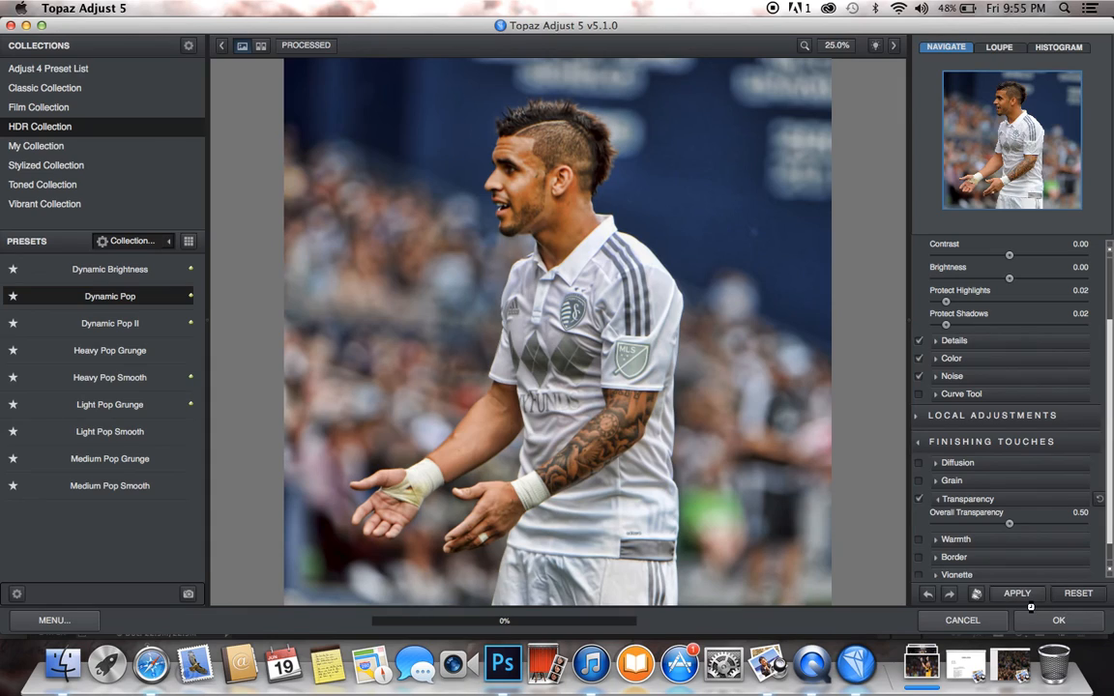
{"action": "left_click", "coordinate": [570, 233]}
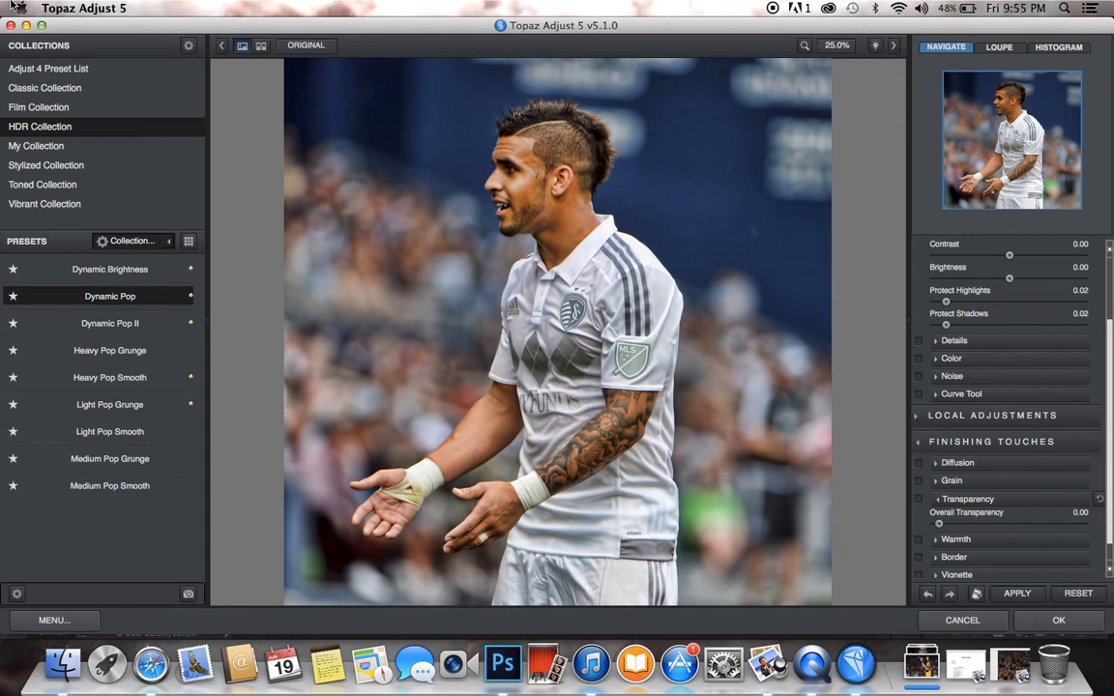
- Select the Psychedelic preset from the Adjust 4 Preset List and set the Details Strength to 1.01
{"action": "left_click", "coordinate": [48, 68]}
{"action": "left_click_drag", "start_coordinate": [200, 332], "coordinate": [202, 489]}
{"action": "left_click", "coordinate": [146, 381]}
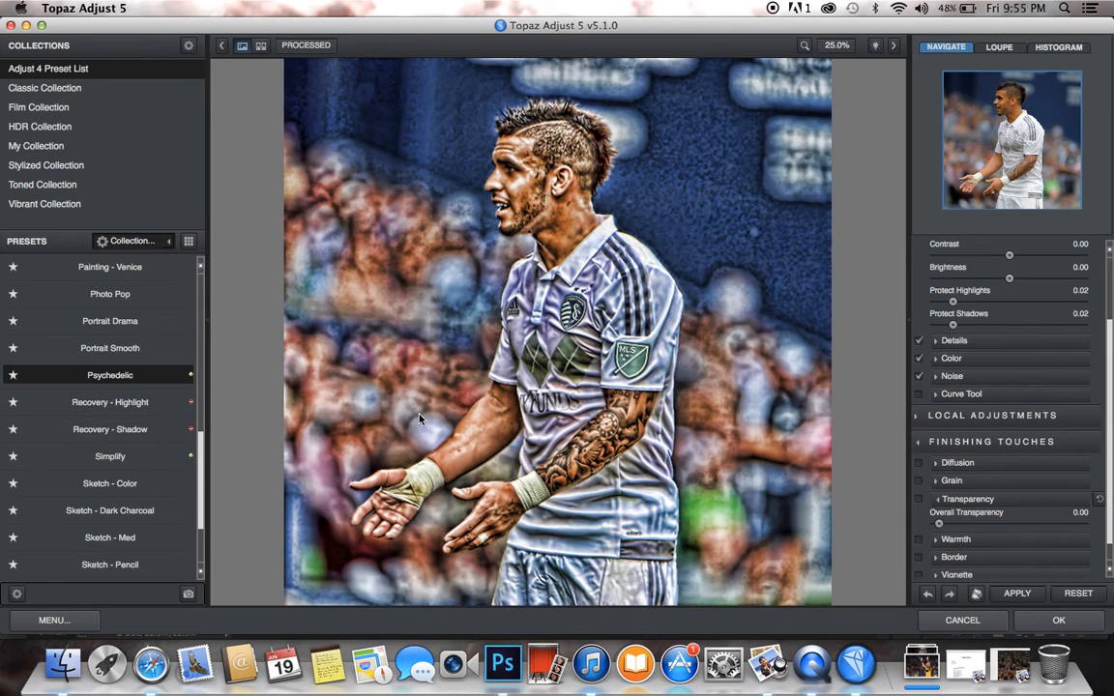
{"action": "left_click", "coordinate": [989, 343]}
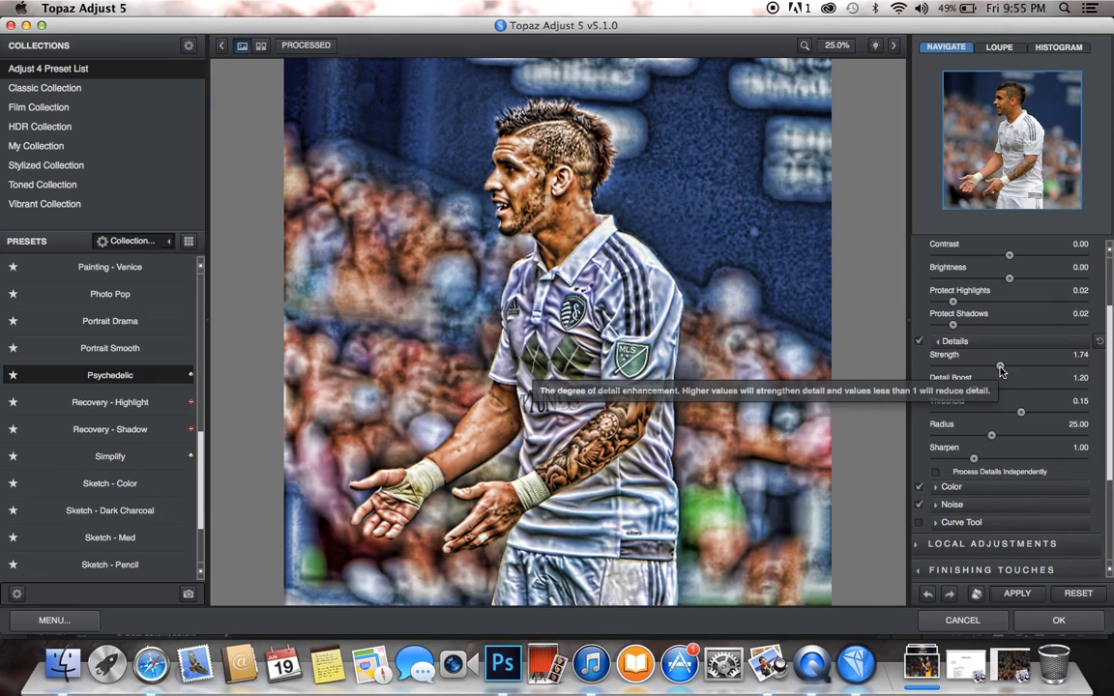
{"action": "left_click_drag", "start_coordinate": [1000, 369], "coordinate": [974, 385]}
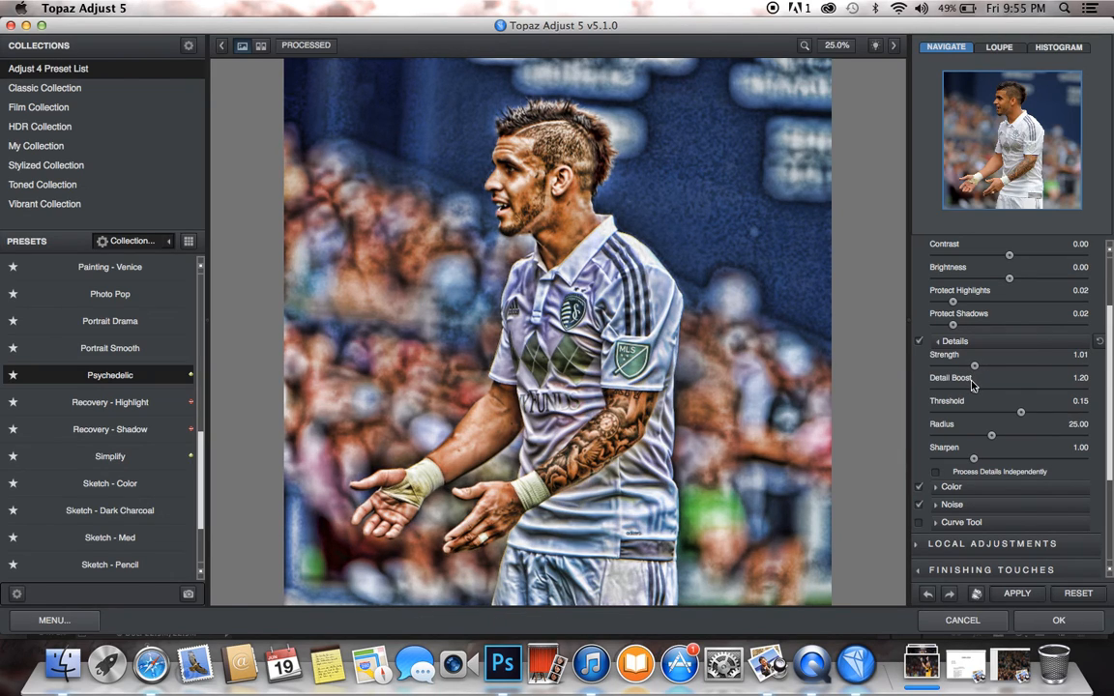
{"action": "left_click_drag", "start_coordinate": [975, 390], "coordinate": [977, 389]}
- Set the Overall Transparency to 0.55 and apply the Topaz Adjust 5 filter to the photo
{"action": "scroll", "coordinate": [967, 532], "scroll_direction": "down", "scroll_amount": 4}
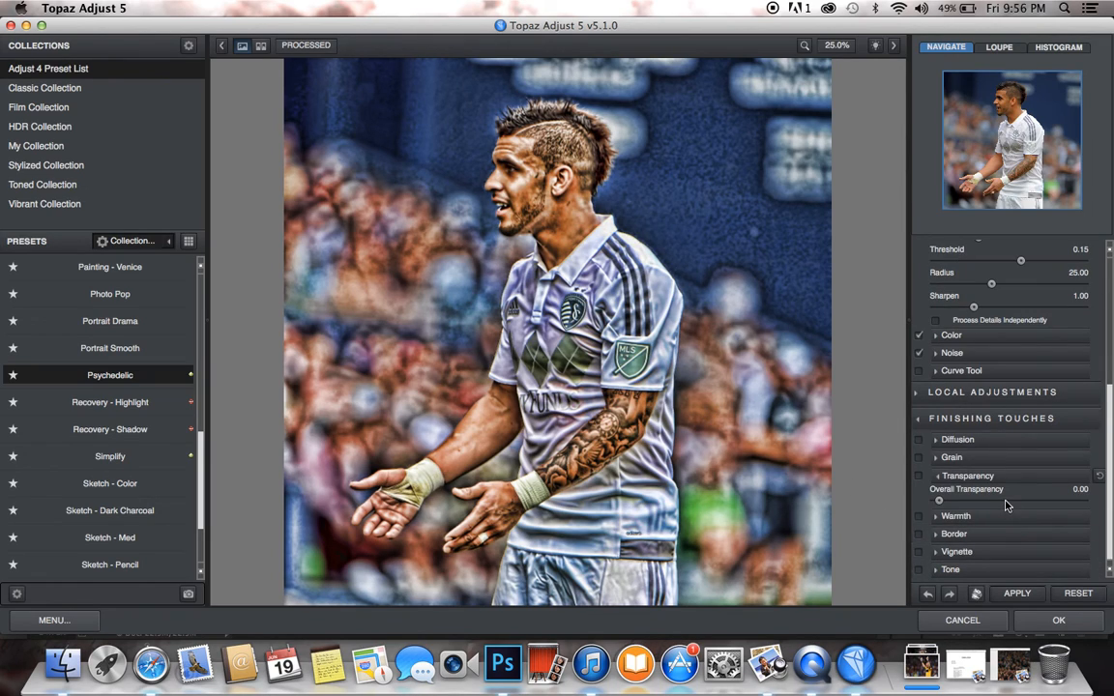
{"action": "left_click", "coordinate": [1007, 504]}
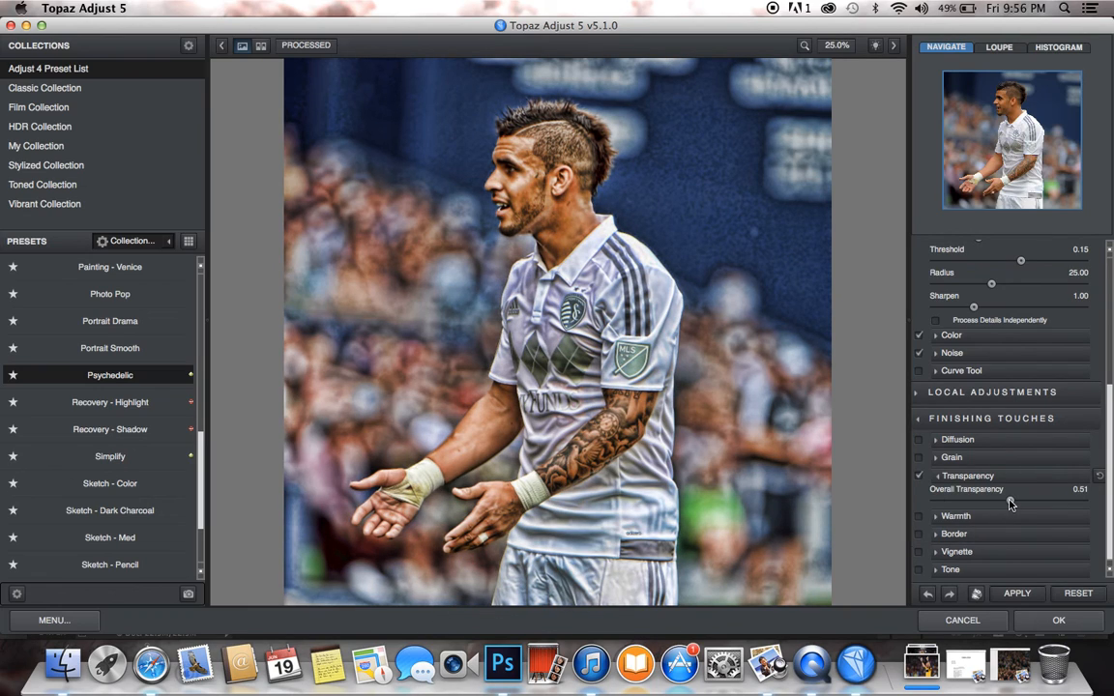
{"action": "left_click_drag", "start_coordinate": [1008, 503], "coordinate": [1013, 504]}
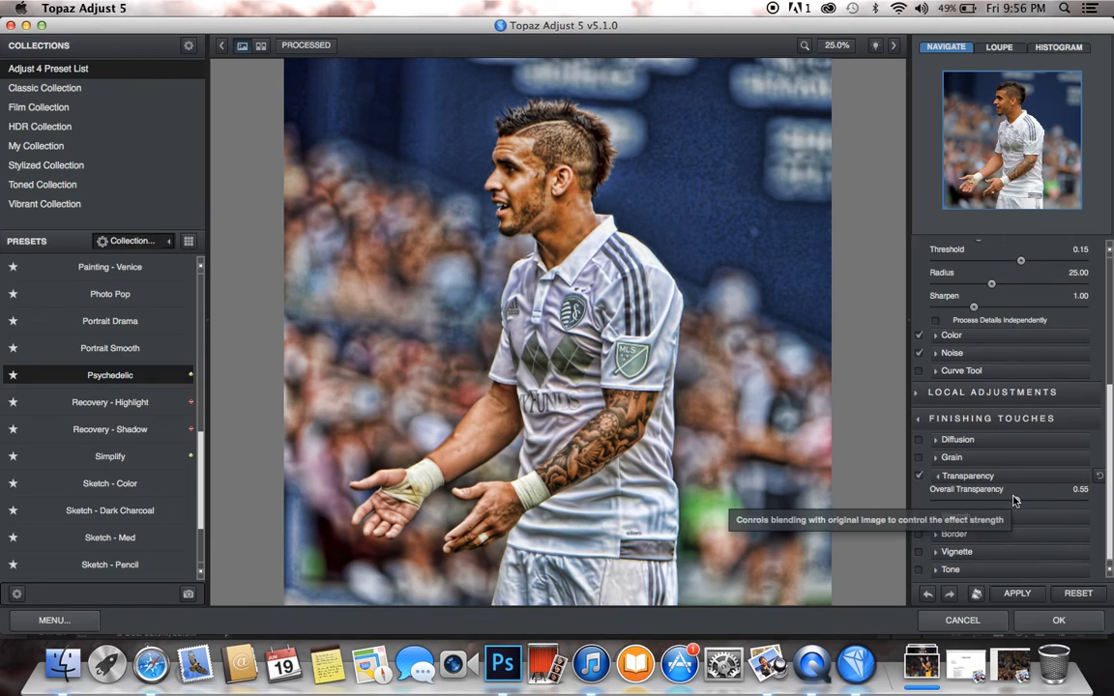
{"action": "left_click", "coordinate": [1057, 620]}
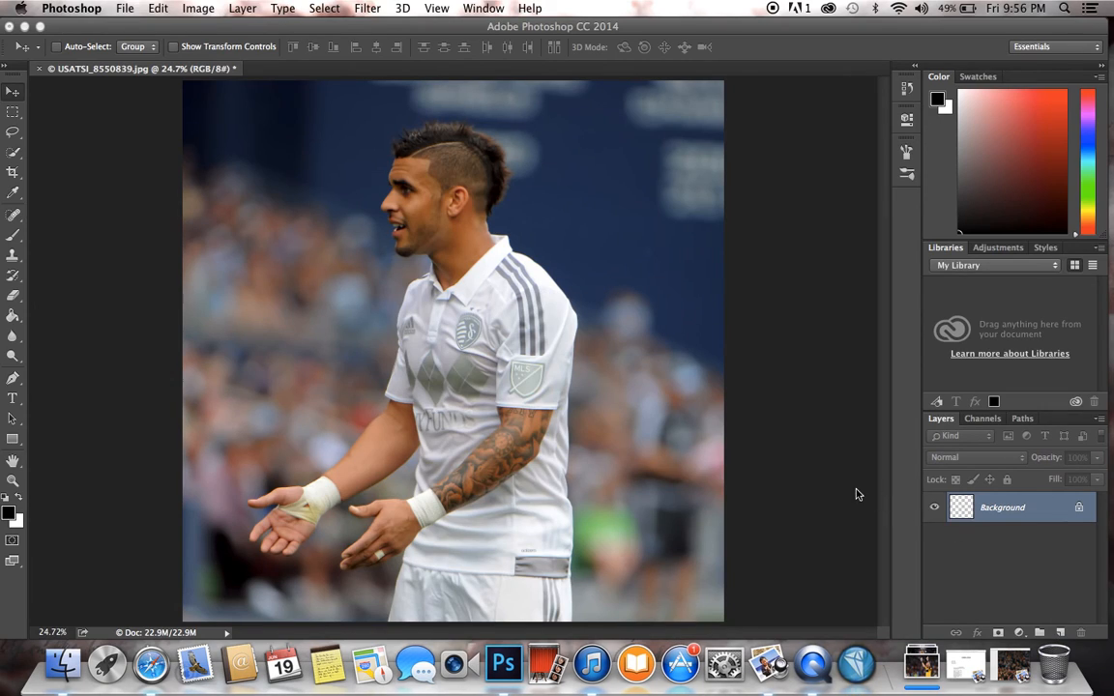
{"action": "scroll", "coordinate": [722, 470], "scroll_direction": "down", "scroll_amount": 2}
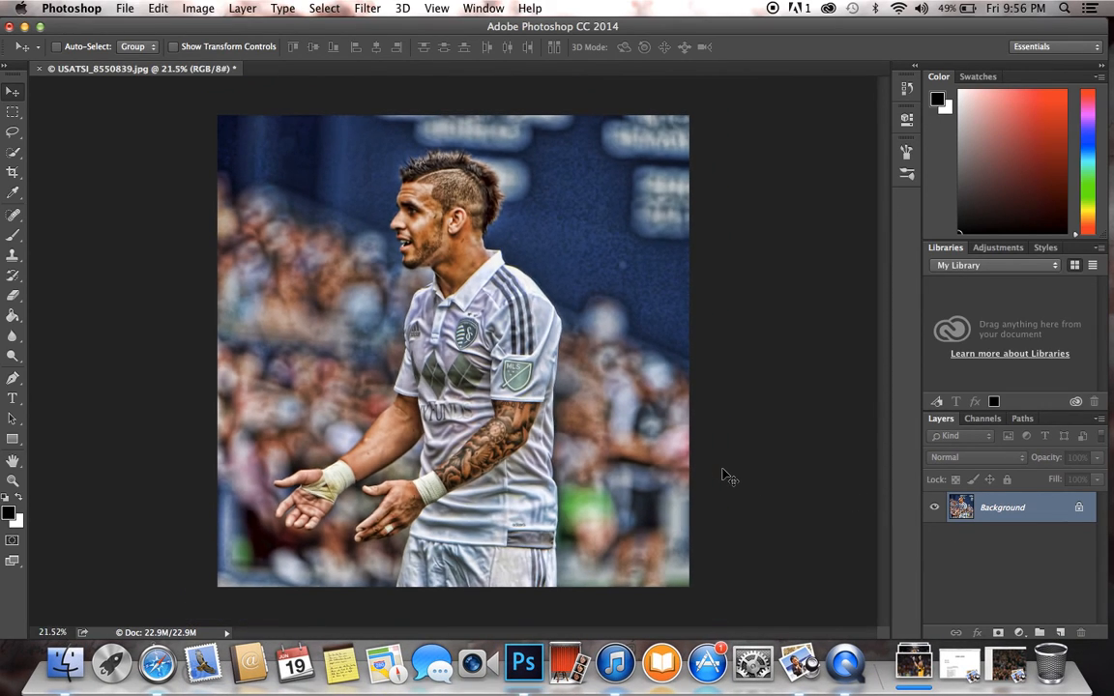
{"action": "scroll", "coordinate": [729, 475], "scroll_direction": "up", "scroll_amount": 2}
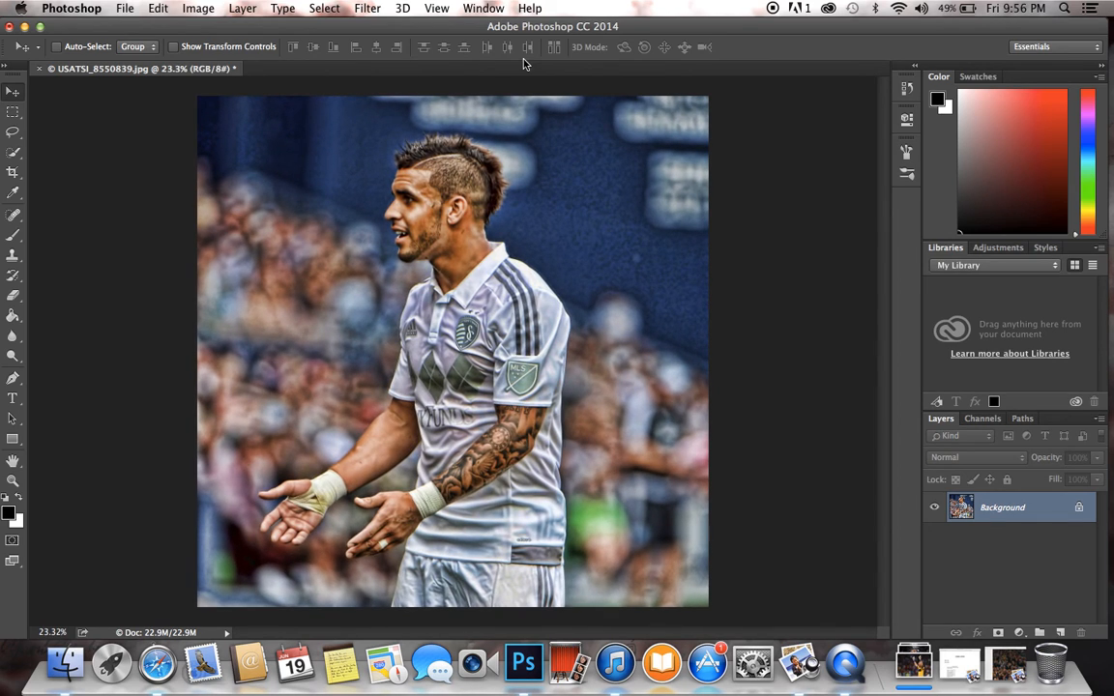
- Apply the Topaz Detail 3 filter to the photo using the Overall Detail Medium I preset from the Creative Detail Collection
{"action": "left_click", "coordinate": [368, 8]}
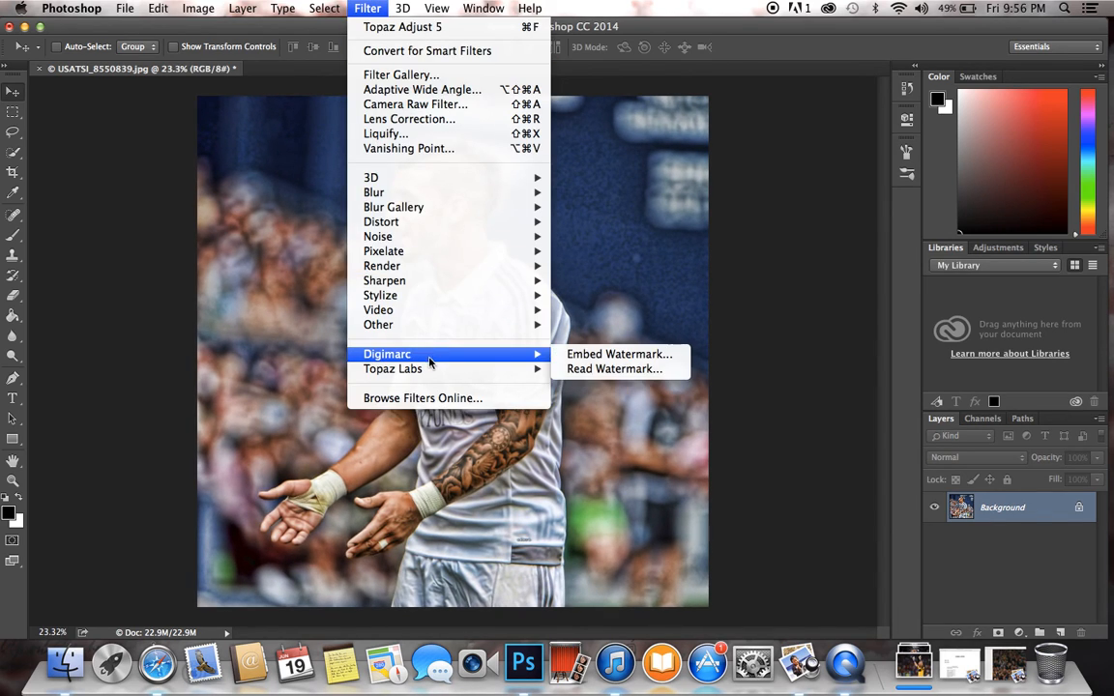
{"action": "left_click", "coordinate": [594, 412]}
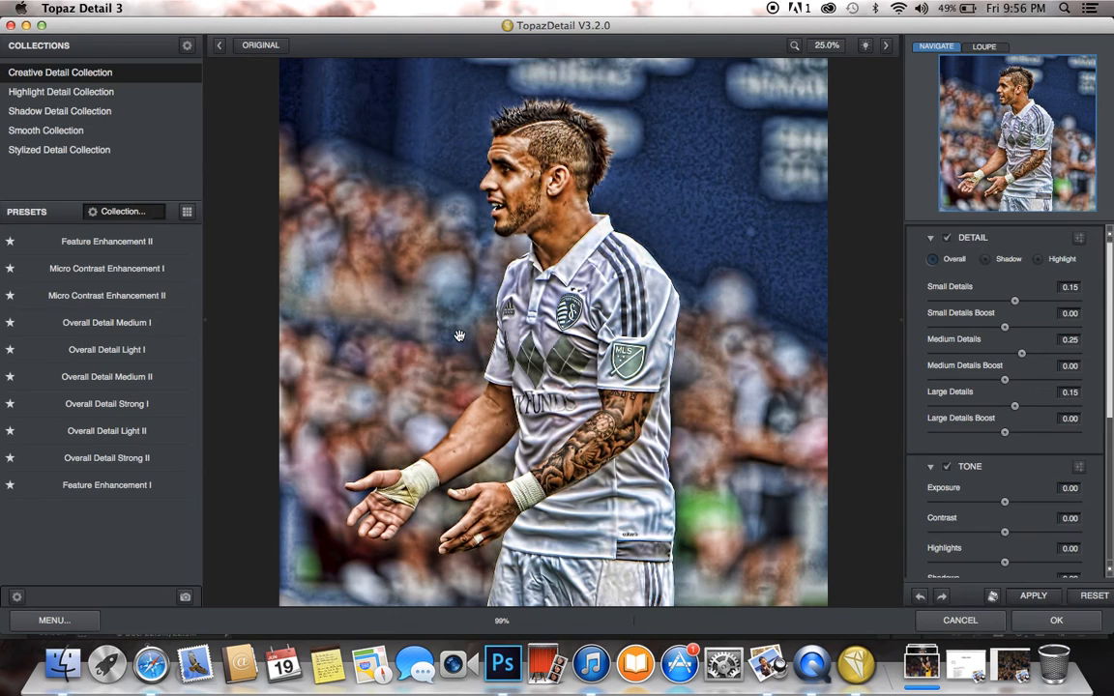
{"action": "mouse_move", "coordinate": [149, 327]}
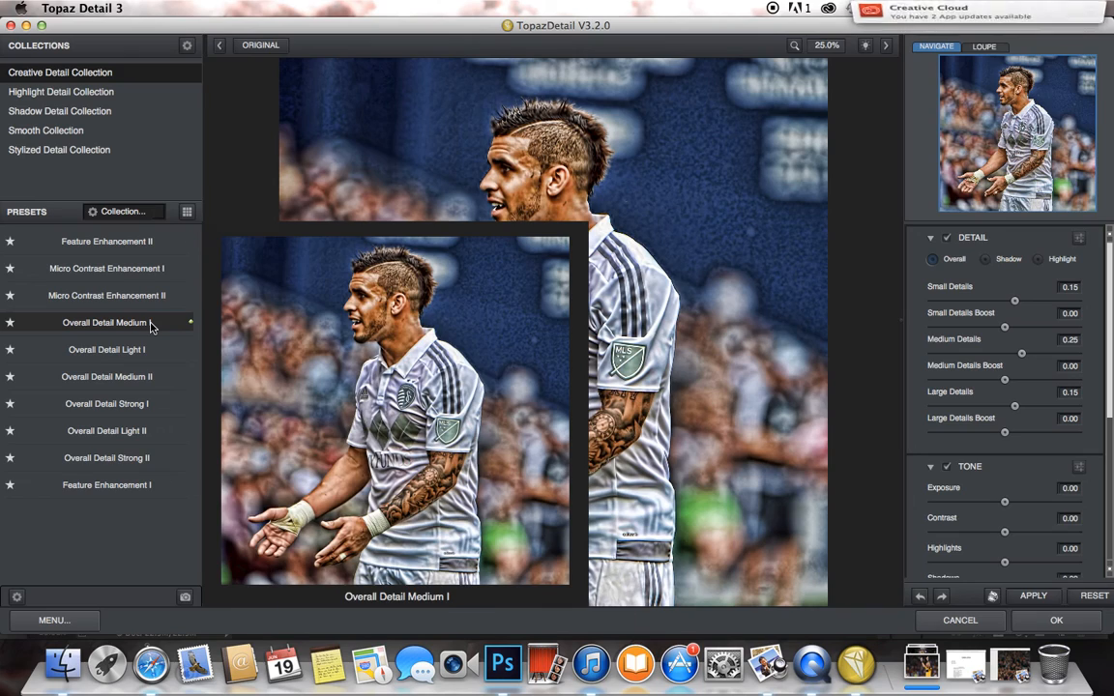
{"action": "left_click", "coordinate": [152, 327]}
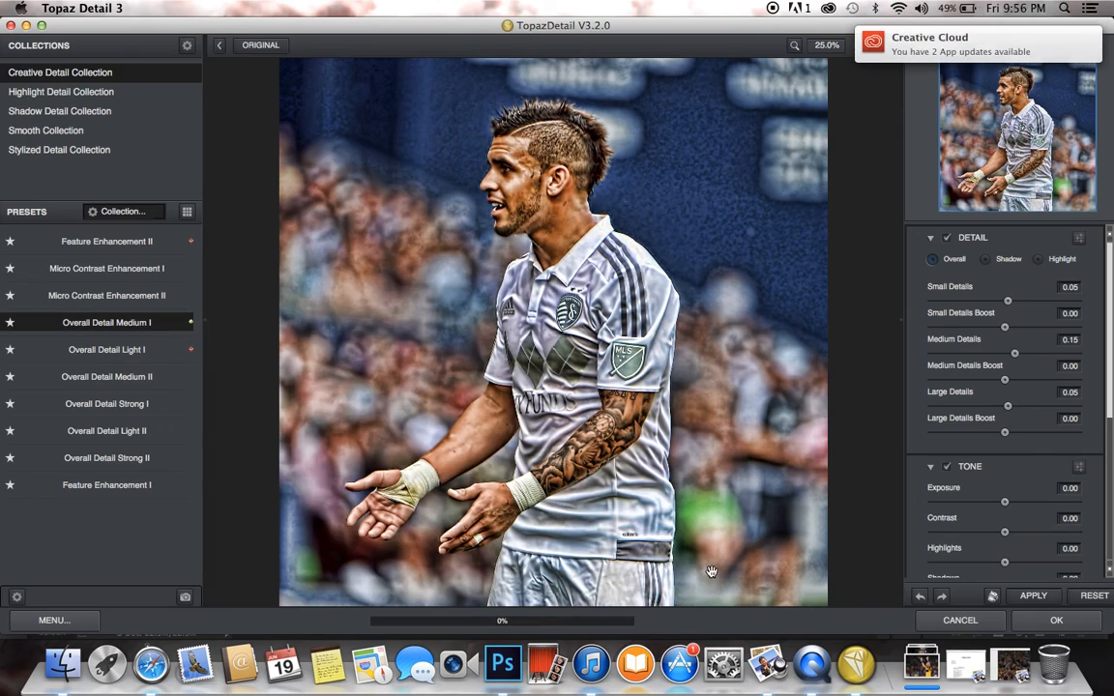
{"action": "left_click", "coordinate": [1046, 598]}
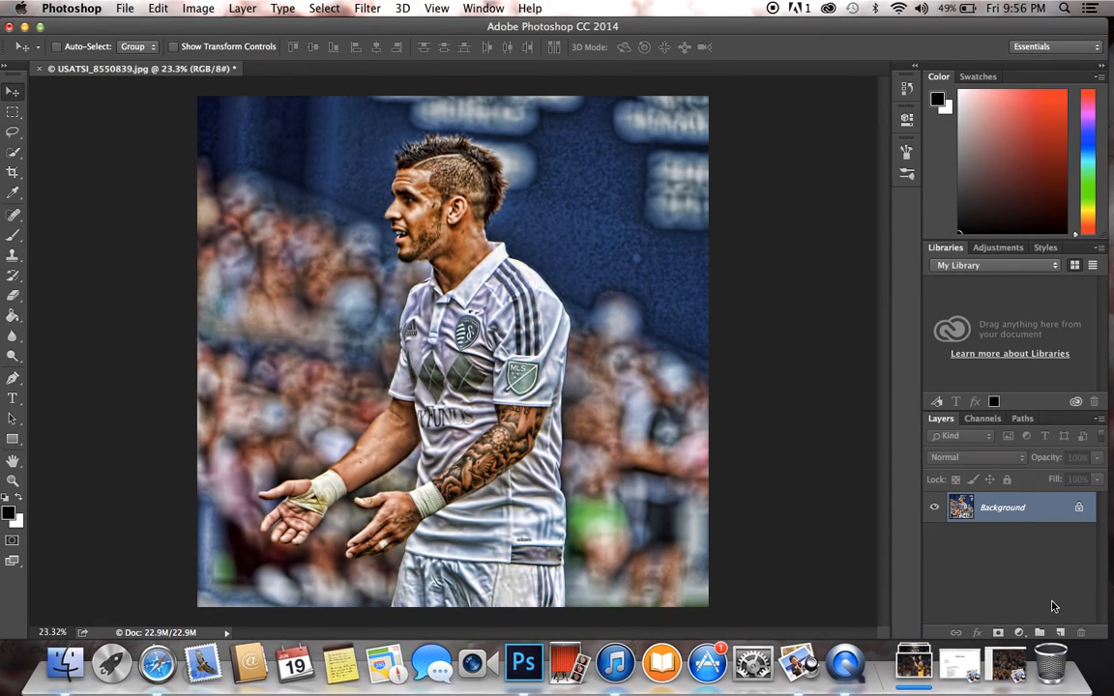
{"action": "scroll", "coordinate": [746, 464], "scroll_direction": "up", "scroll_amount": 2}
{"action": "scroll", "coordinate": [746, 464], "scroll_direction": "down", "scroll_amount": 1}
{"action": "scroll", "coordinate": [746, 471], "scroll_direction": "down", "scroll_amount": 1}
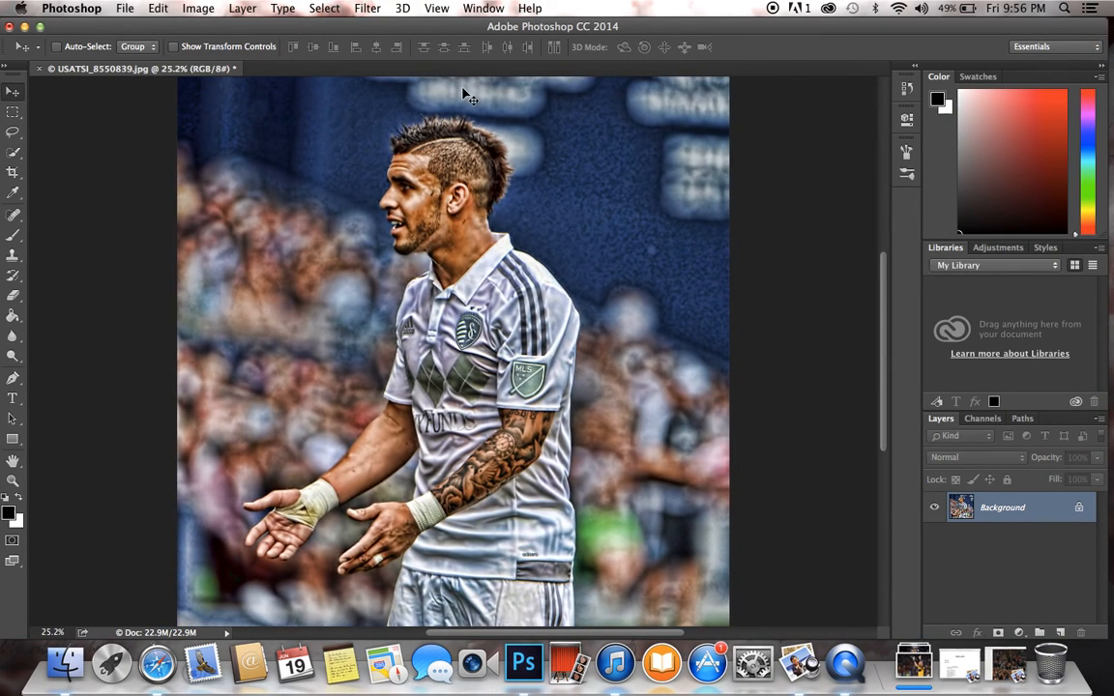
- Apply the Topaz DeNoise 5 filter to the photo using the JPEG - moderate preset with Overall Strength set to 0.17
{"action": "left_click", "coordinate": [367, 8]}
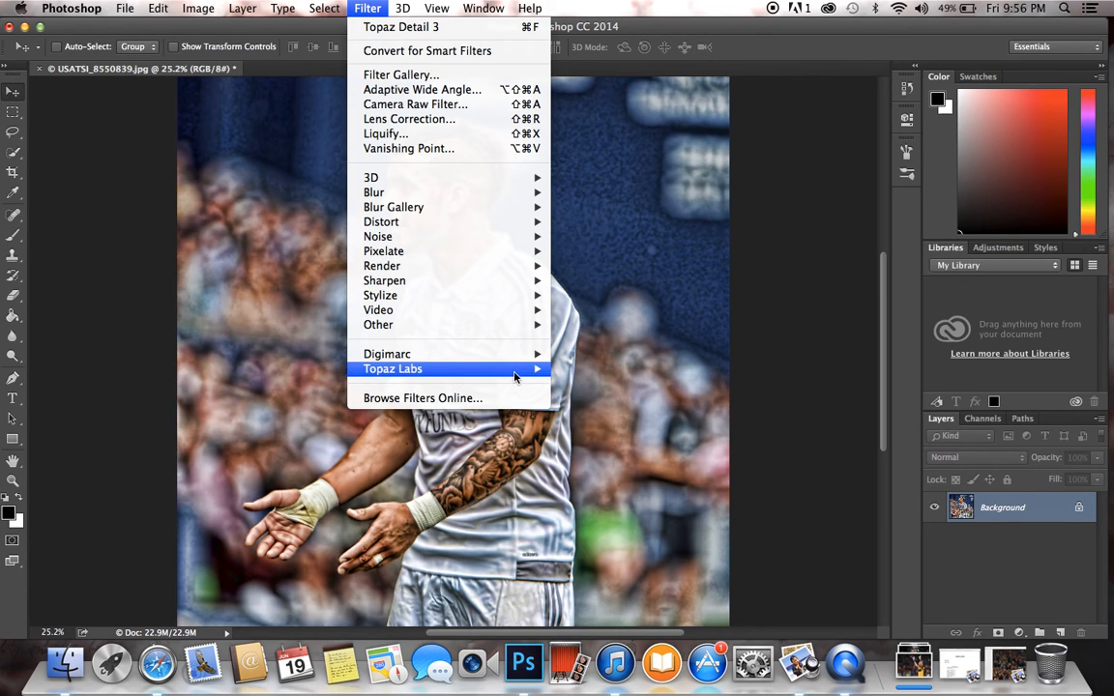
{"action": "mouse_move", "coordinate": [454, 369]}
{"action": "left_click", "coordinate": [620, 397]}
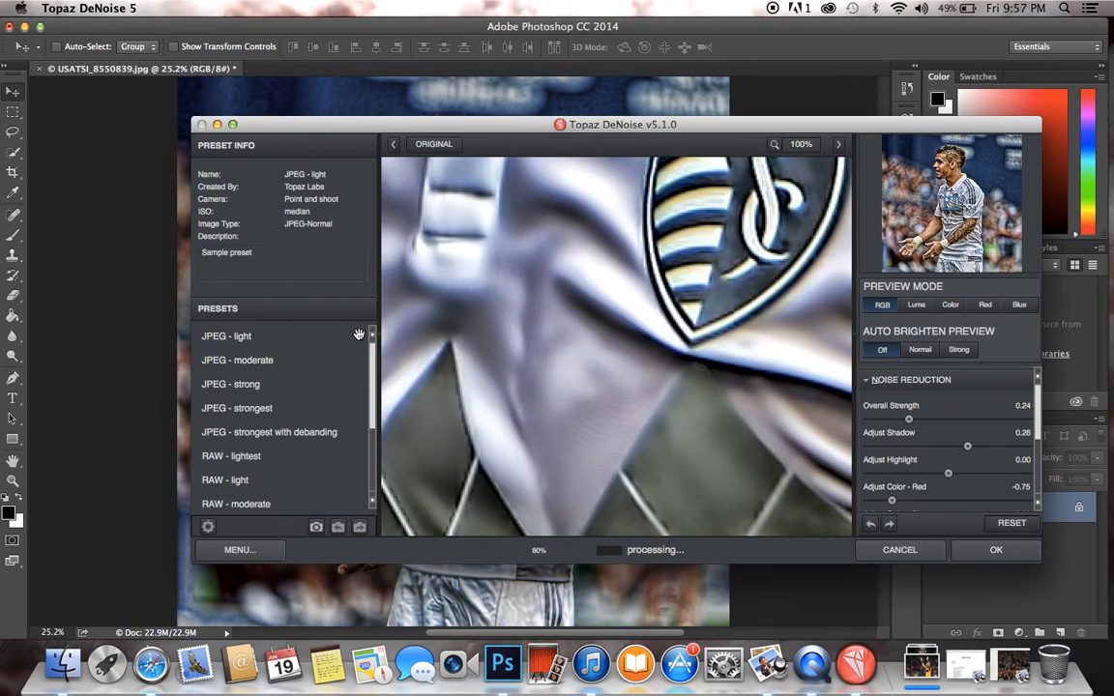
{"action": "left_click", "coordinate": [312, 368]}
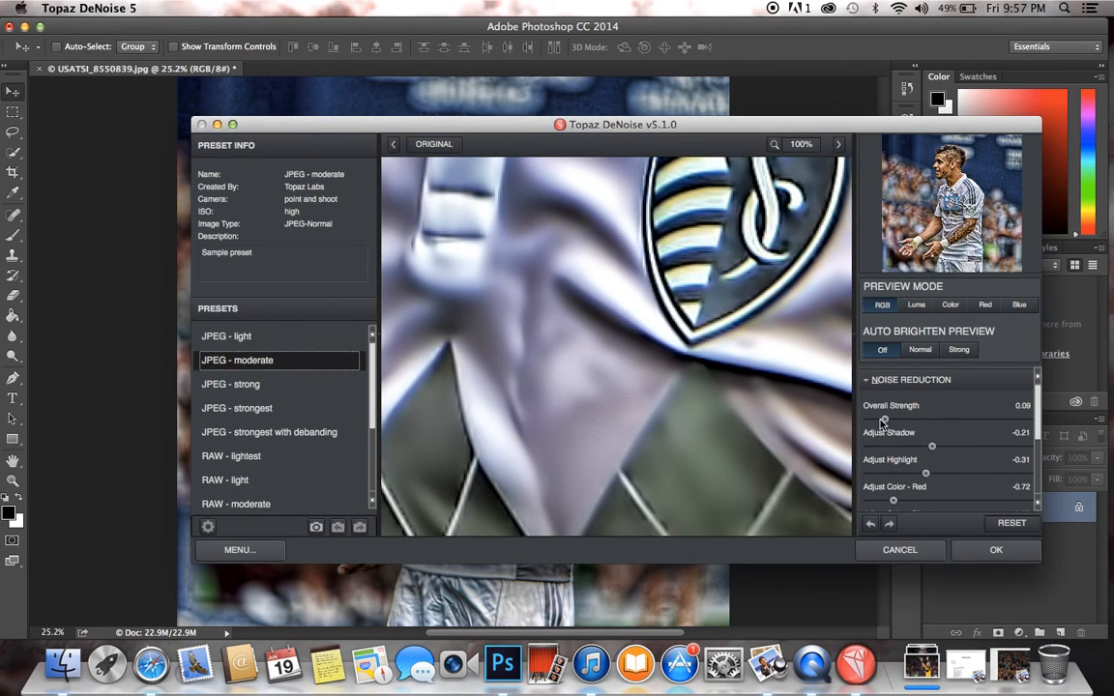
{"action": "left_click_drag", "start_coordinate": [882, 420], "coordinate": [890, 420]}
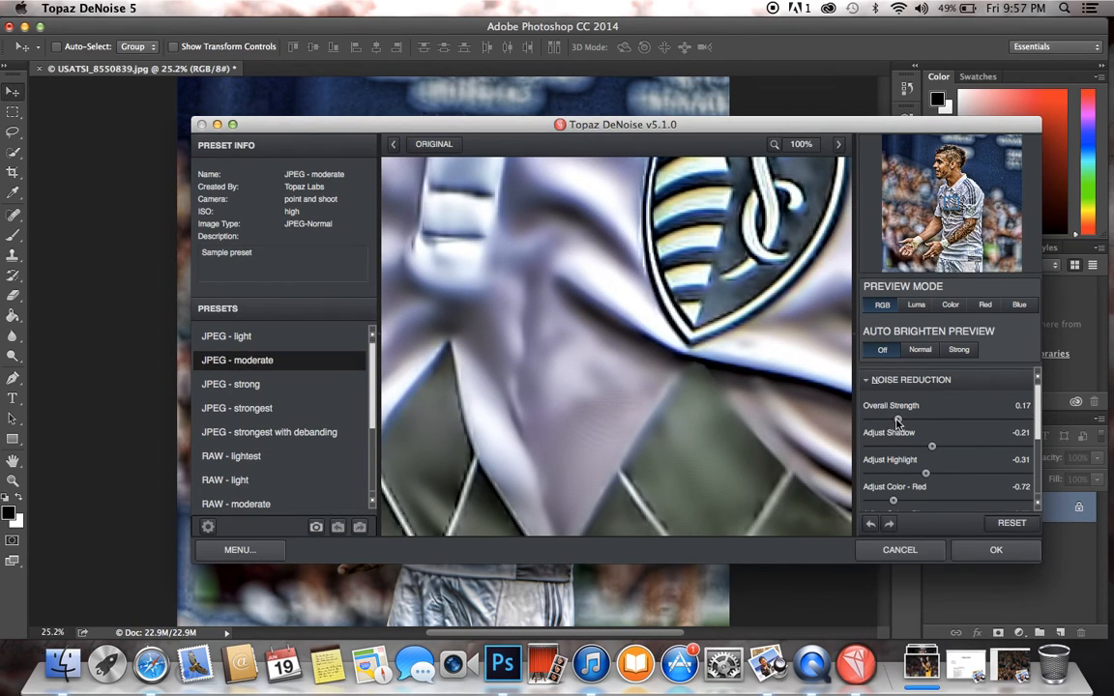
{"action": "left_click_drag", "start_coordinate": [962, 209], "coordinate": [966, 183]}
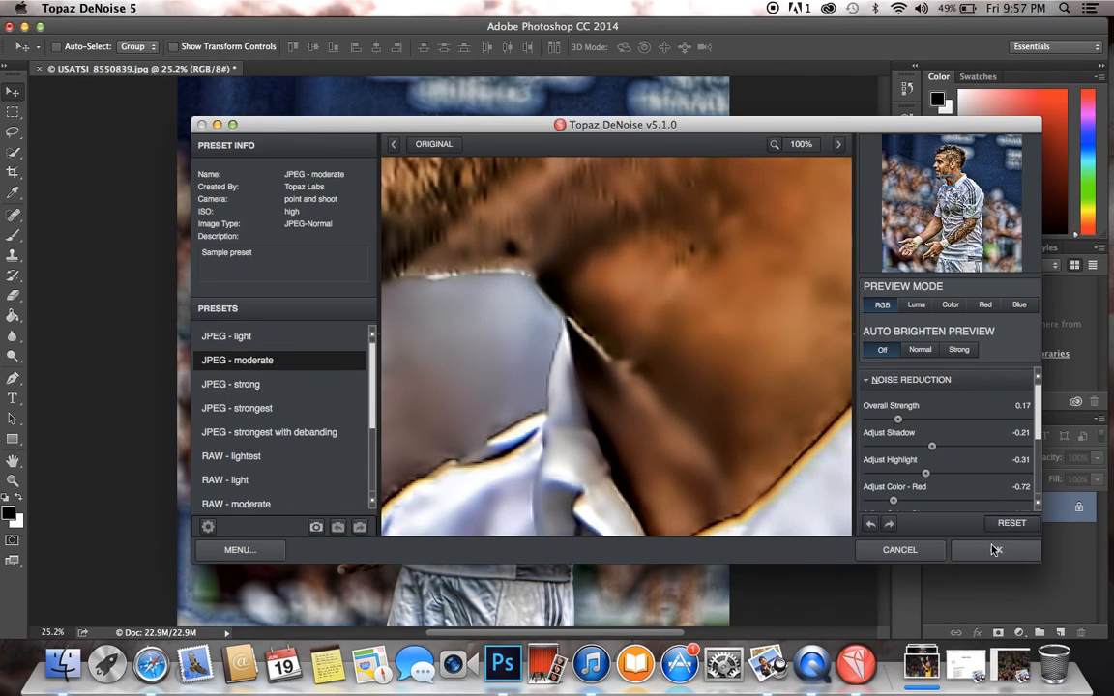
{"action": "left_click", "coordinate": [996, 549]}
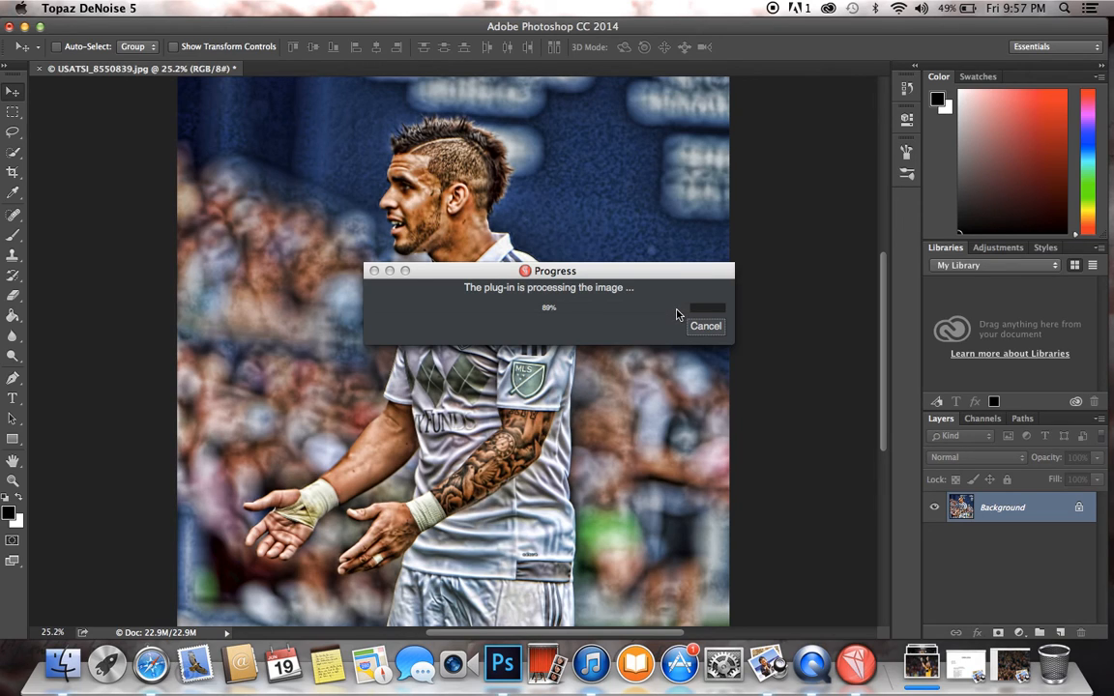
{"action": "left_click_drag", "start_coordinate": [556, 276], "coordinate": [474, 310]}
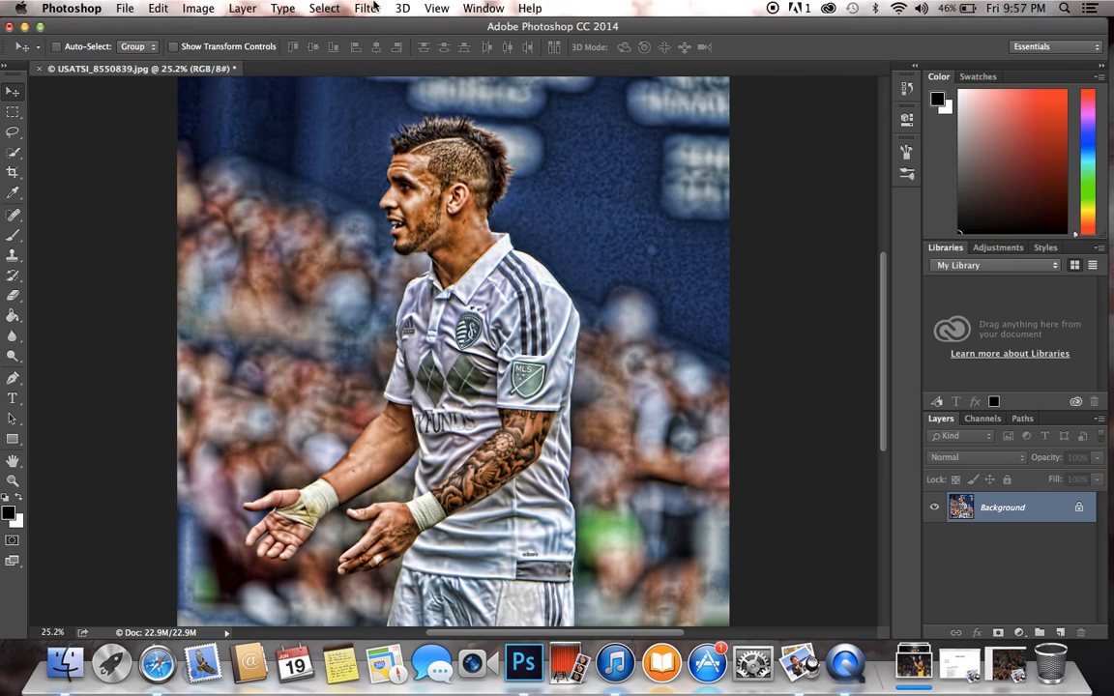
- Apply the Topaz Clean 3 filter to the photo with the Texture Boost set to 0.25, checking the player's face in the preview
{"action": "left_click", "coordinate": [370, 7]}
{"action": "mouse_move", "coordinate": [416, 369]}
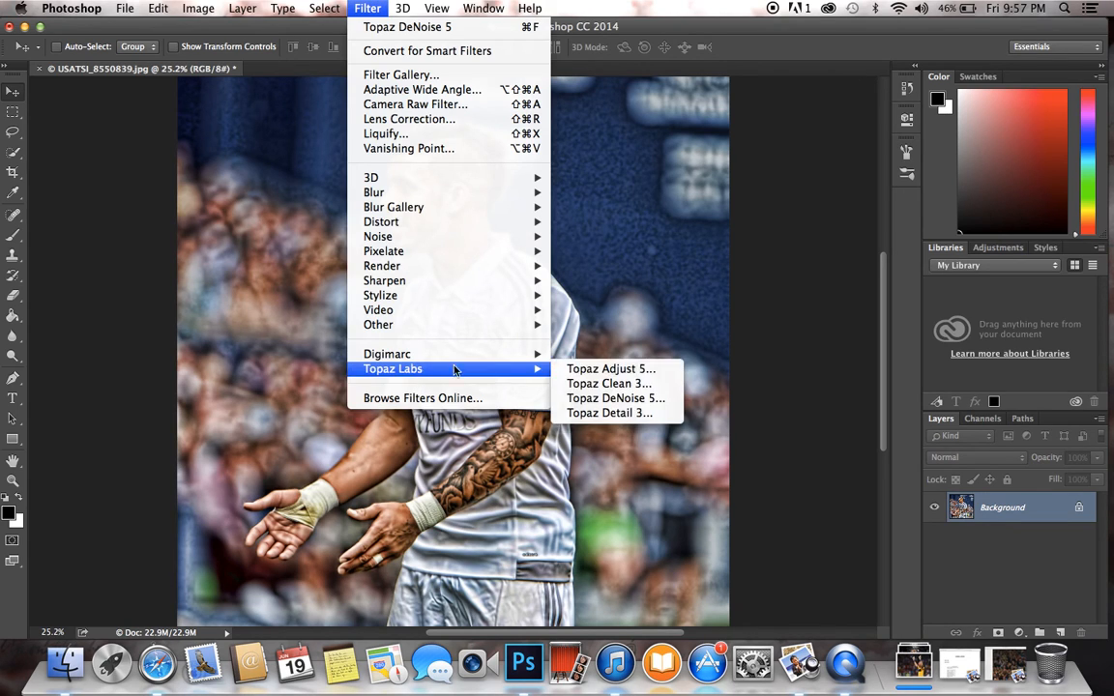
{"action": "left_click", "coordinate": [628, 385]}
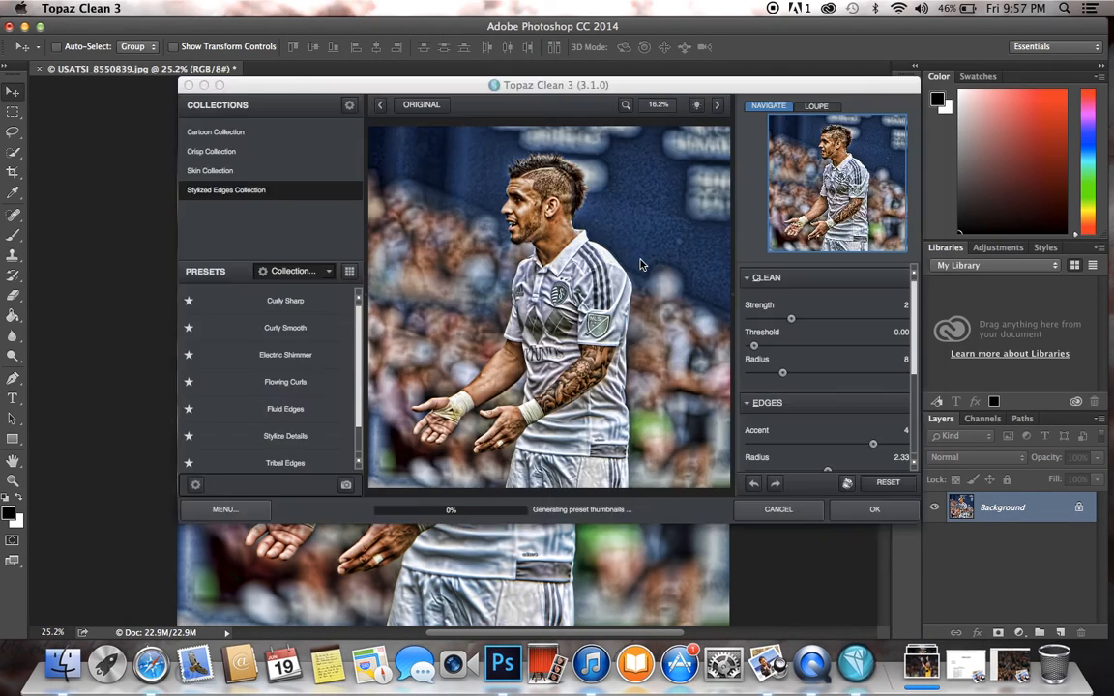
{"action": "left_click", "coordinate": [639, 263]}
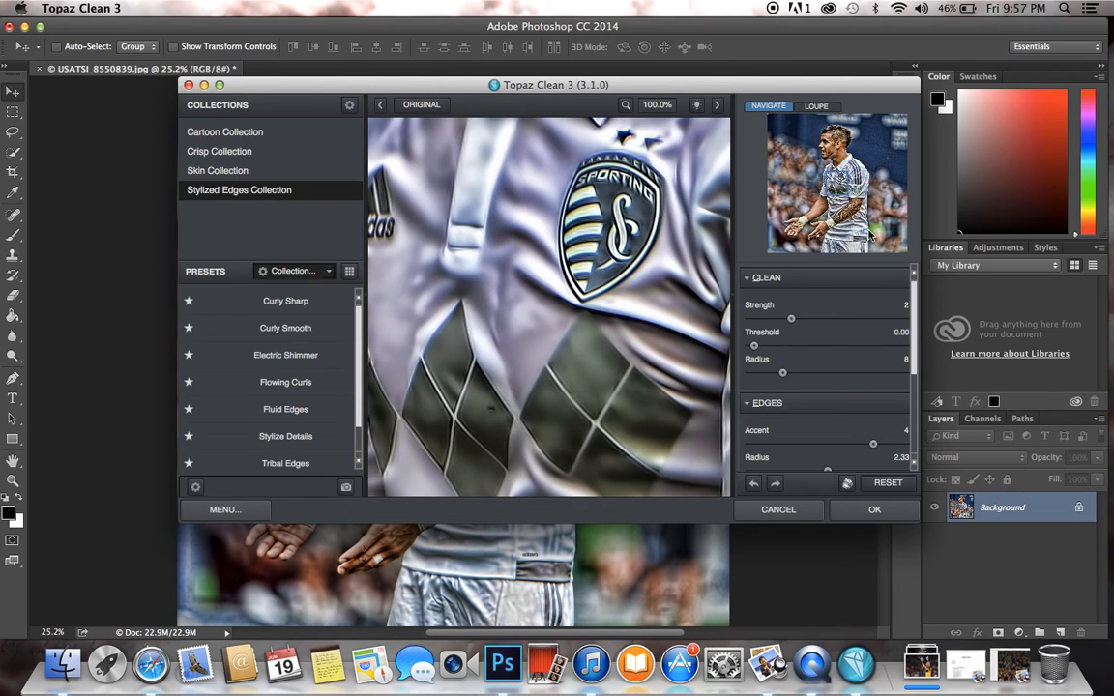
{"action": "left_click_drag", "start_coordinate": [847, 188], "coordinate": [834, 147]}
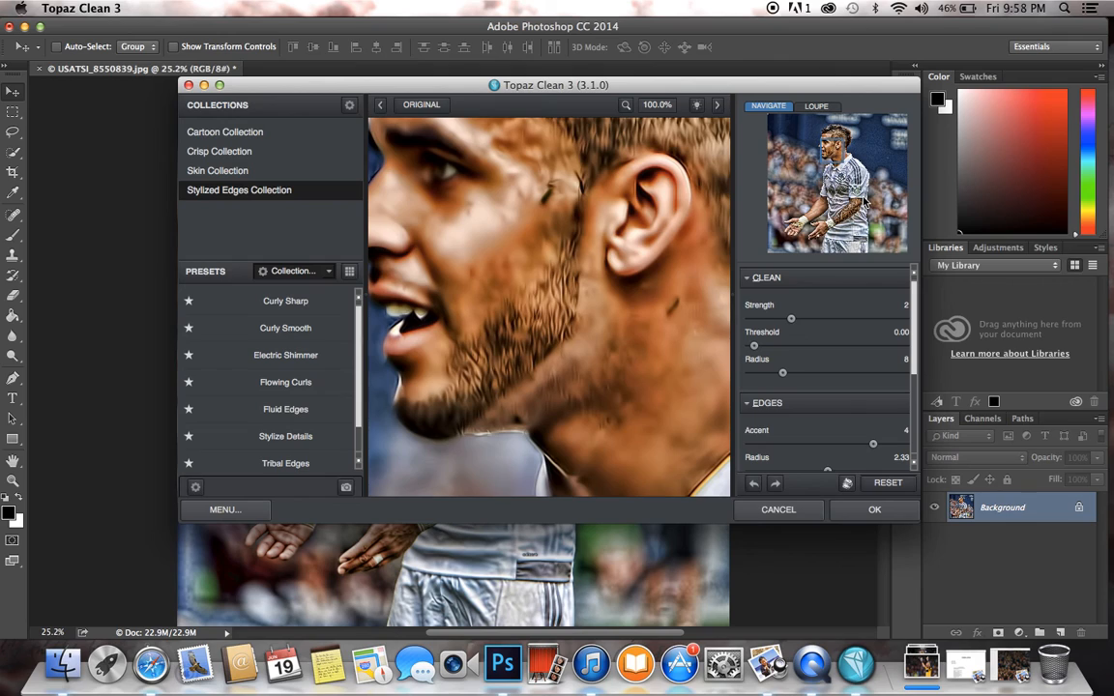
{"action": "mouse_move", "coordinate": [318, 340]}
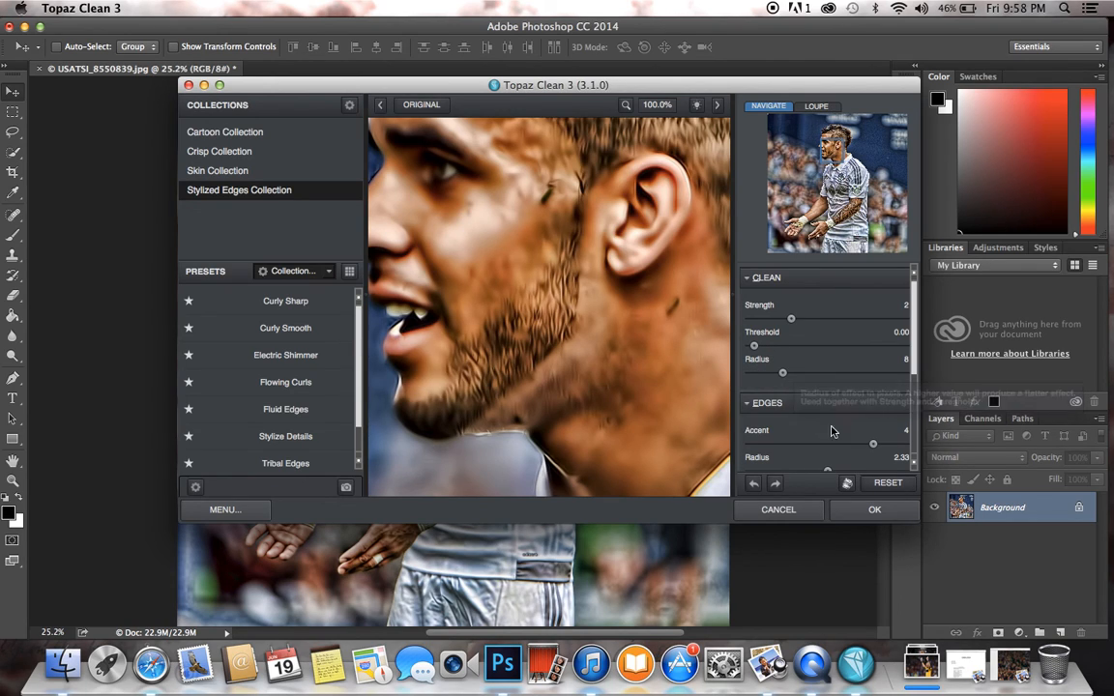
{"action": "scroll", "coordinate": [913, 372], "scroll_direction": "down", "scroll_amount": 4}
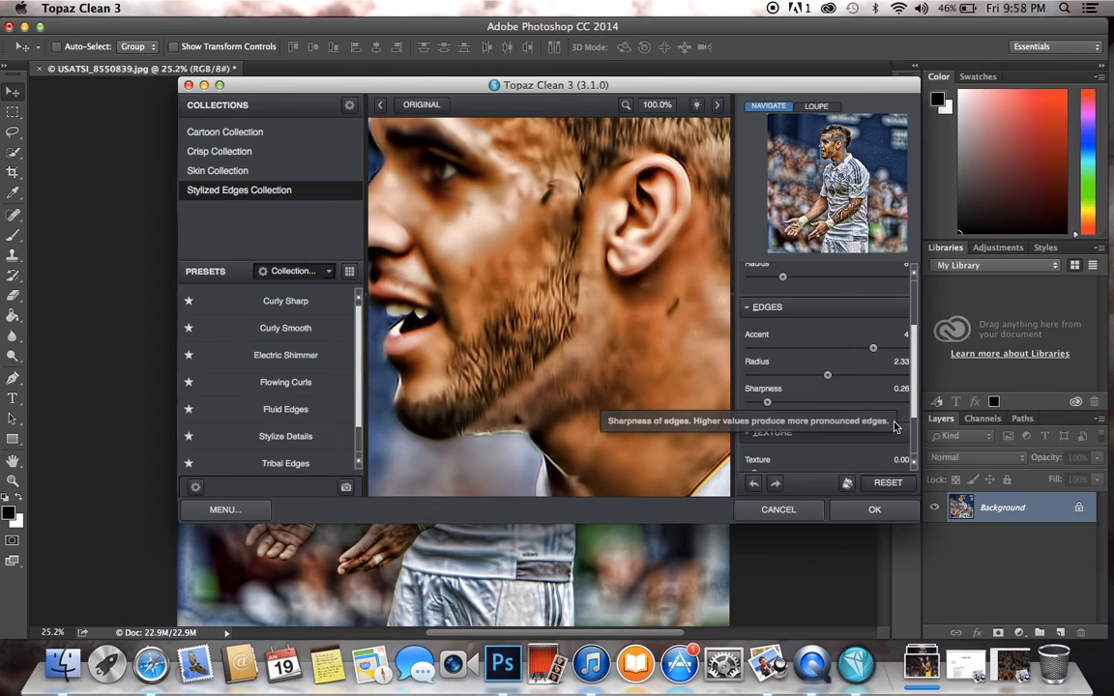
{"action": "scroll", "coordinate": [914, 430], "scroll_direction": "down", "scroll_amount": 3}
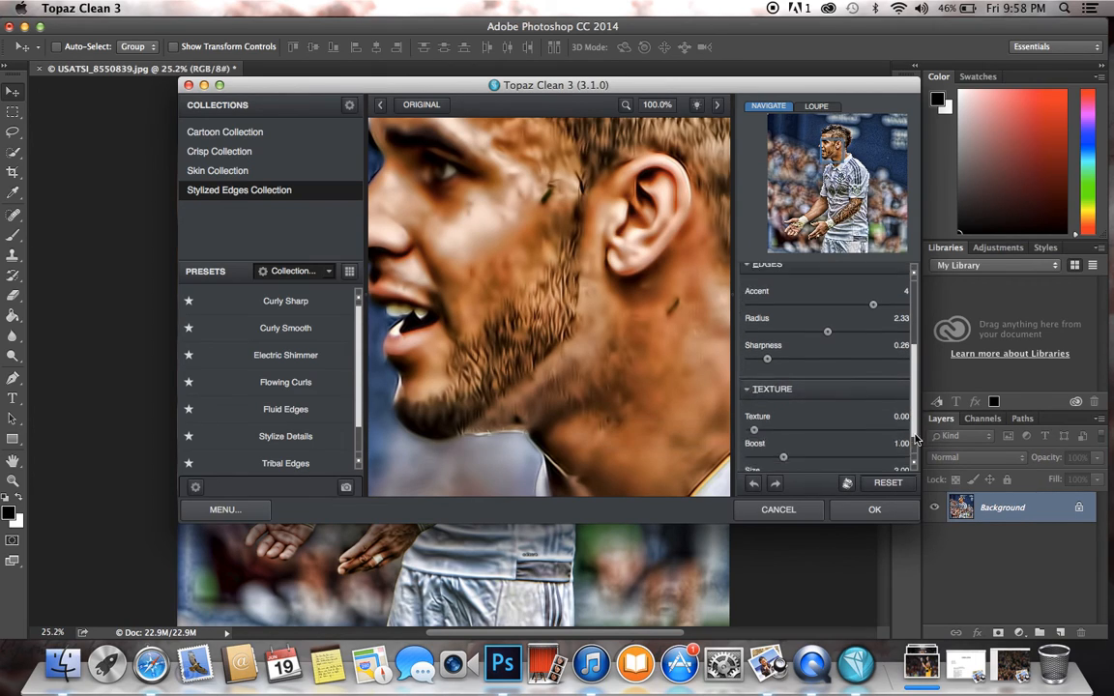
{"action": "left_click_drag", "start_coordinate": [785, 426], "coordinate": [720, 431]}
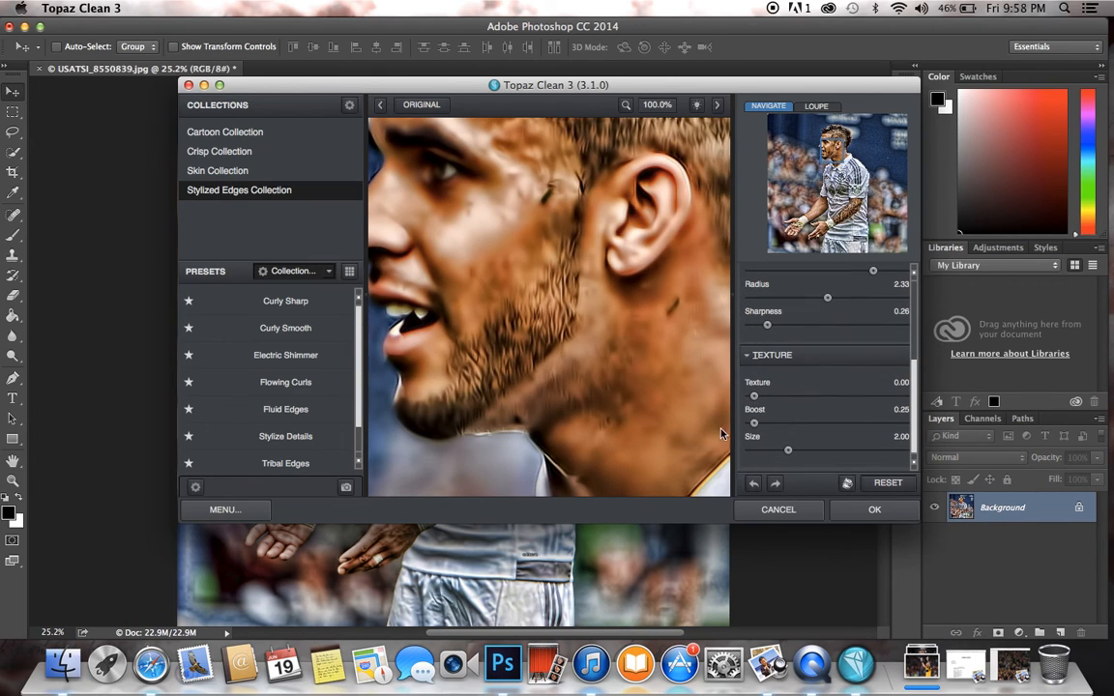
{"action": "left_click_drag", "start_coordinate": [853, 199], "coordinate": [850, 194]}
{"action": "left_click", "coordinate": [859, 515]}
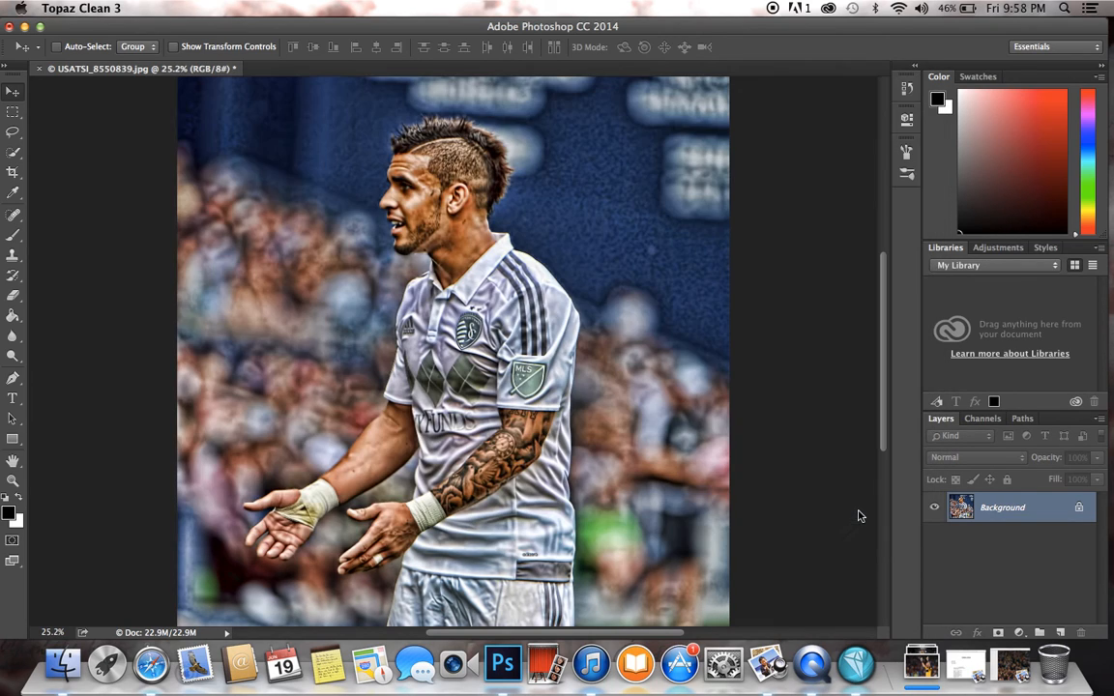
- Open the photo in Topaz Adjust 5 again and select the Psychedelic preset from the Adjust 4 Preset List
{"action": "left_click", "coordinate": [357, 5]}
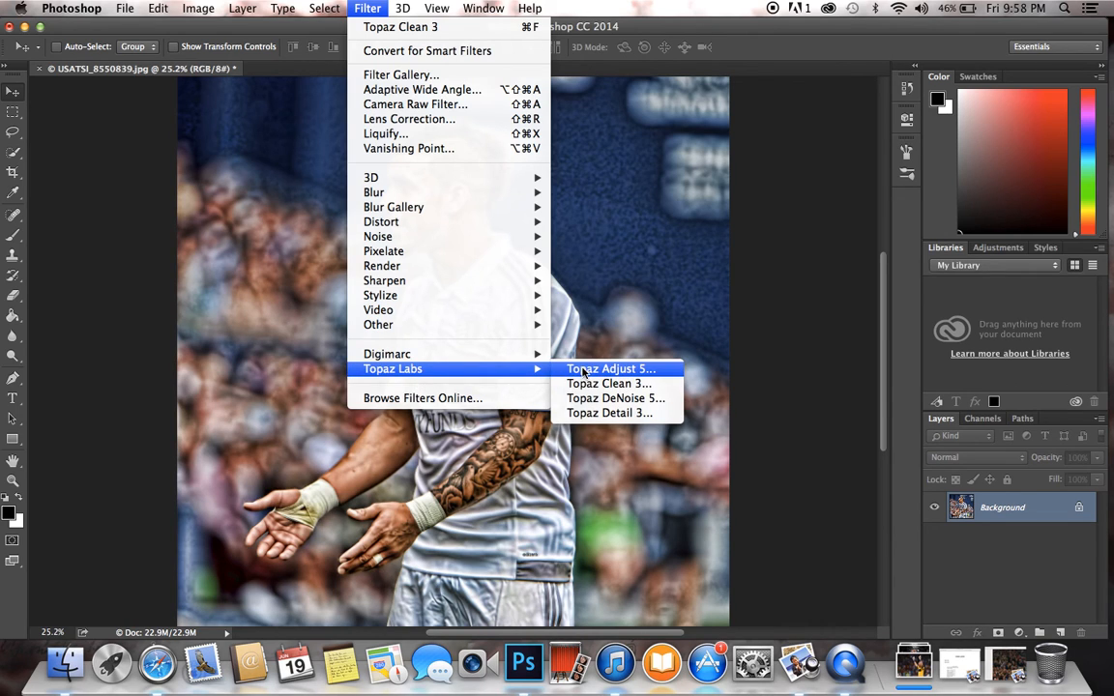
{"action": "left_click", "coordinate": [604, 368]}
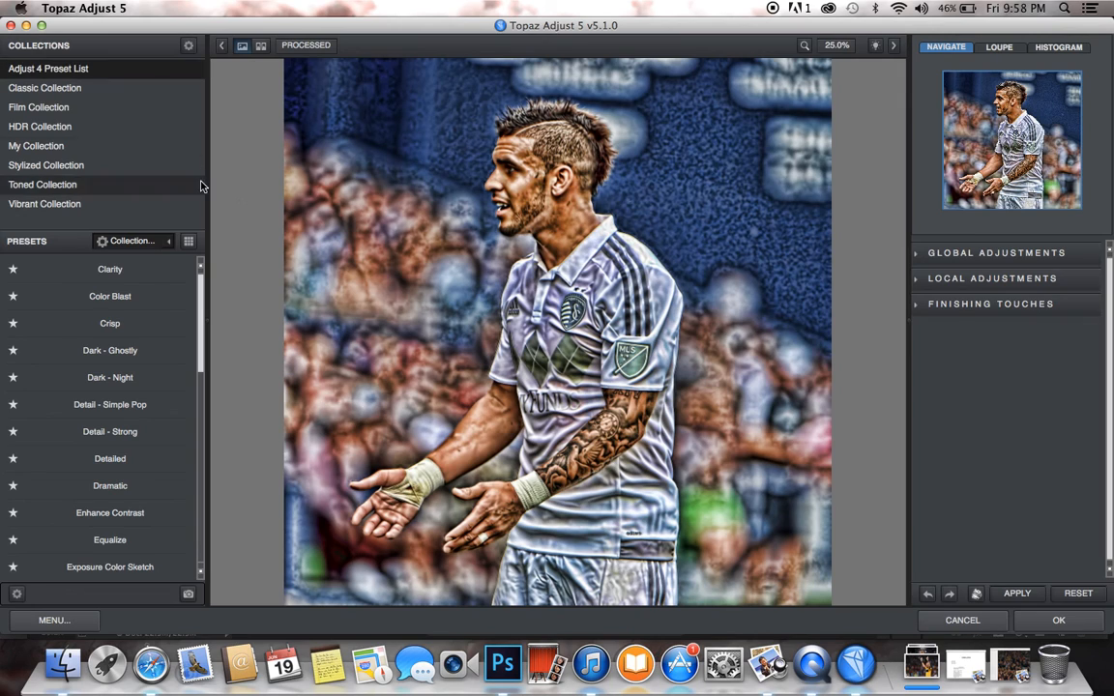
{"action": "scroll", "coordinate": [194, 329], "scroll_direction": "down", "scroll_amount": 10}
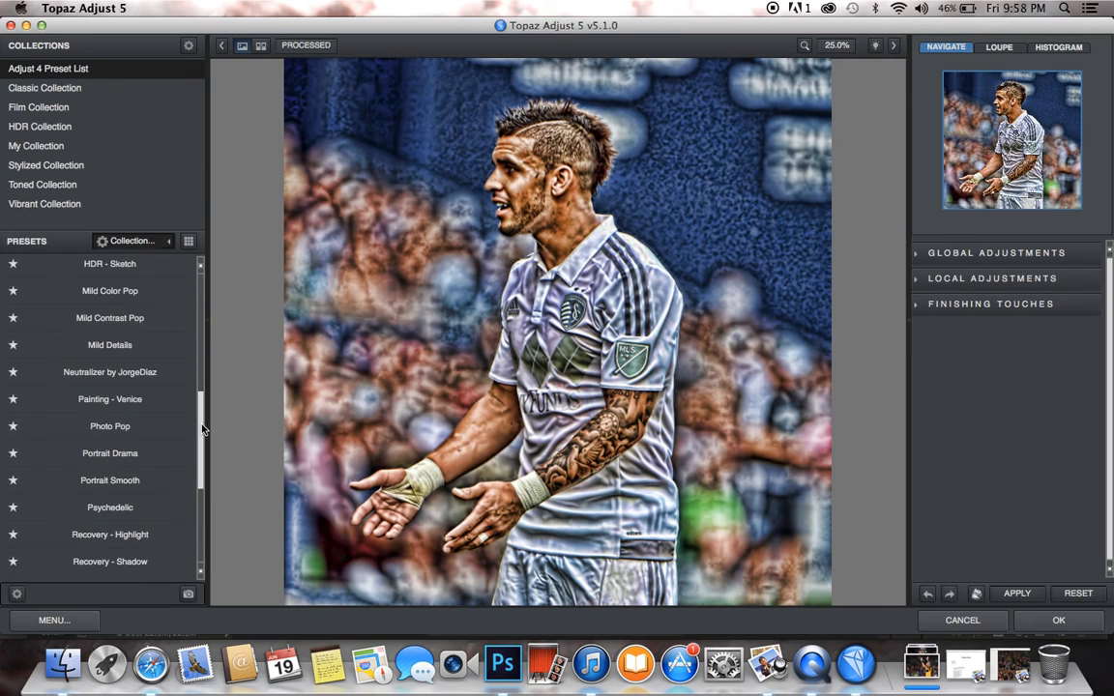
{"action": "mouse_move", "coordinate": [133, 512]}
{"action": "left_click", "coordinate": [136, 513]}
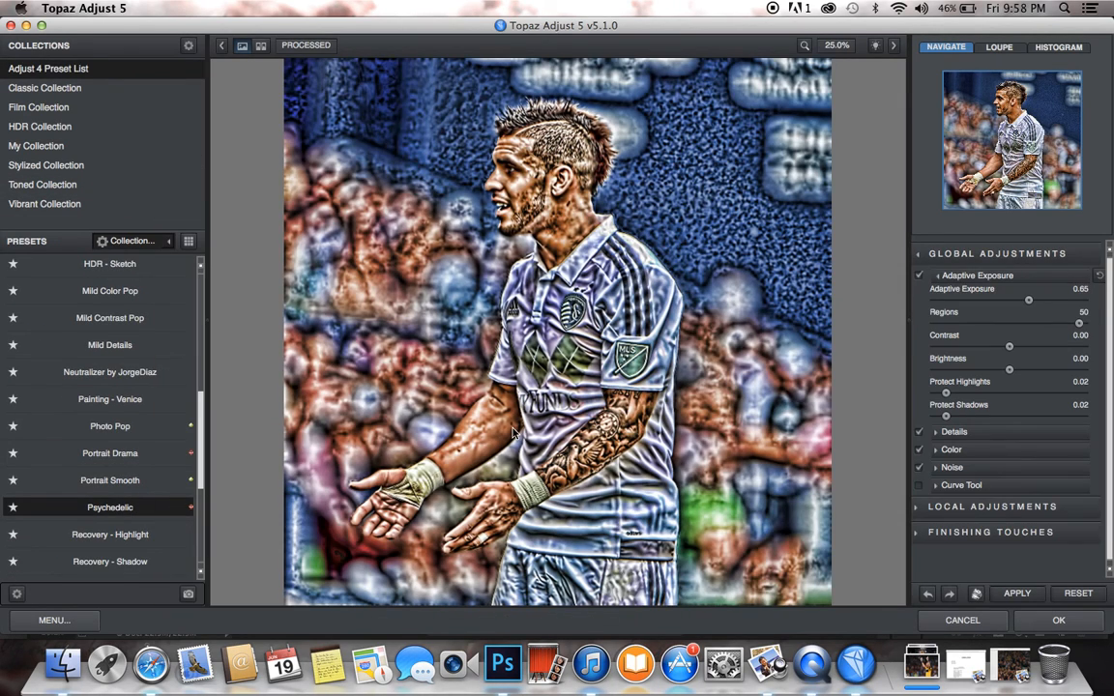
- Enable Transparency in the Finishing Touches of the Psychedelic preset and set Overall Transparency to 0.80
{"action": "left_click", "coordinate": [1011, 531]}
{"action": "left_click", "coordinate": [967, 498]}
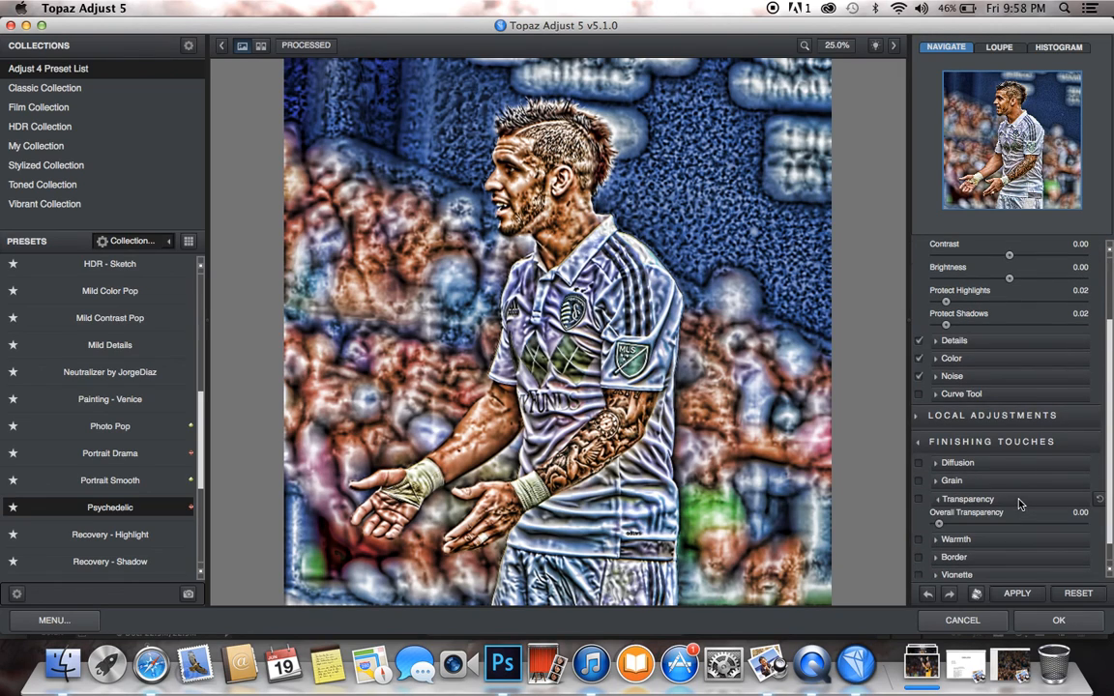
{"action": "left_click_drag", "start_coordinate": [1083, 527], "coordinate": [1036, 526]}
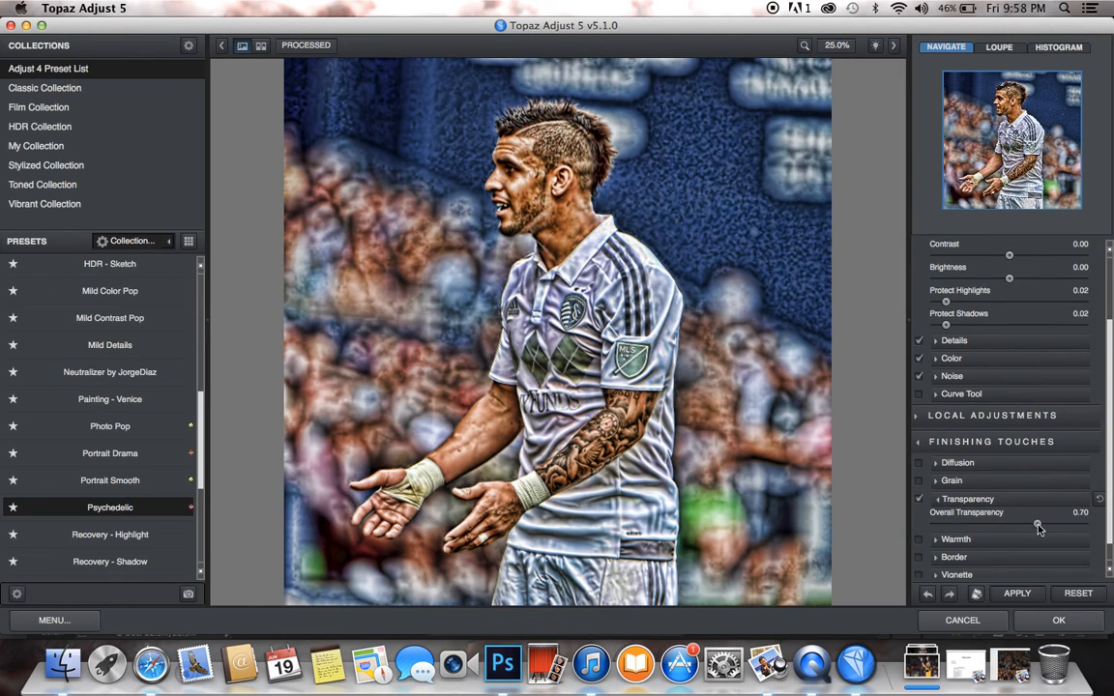
{"action": "scroll", "coordinate": [1022, 418], "scroll_direction": "up", "scroll_amount": 2}
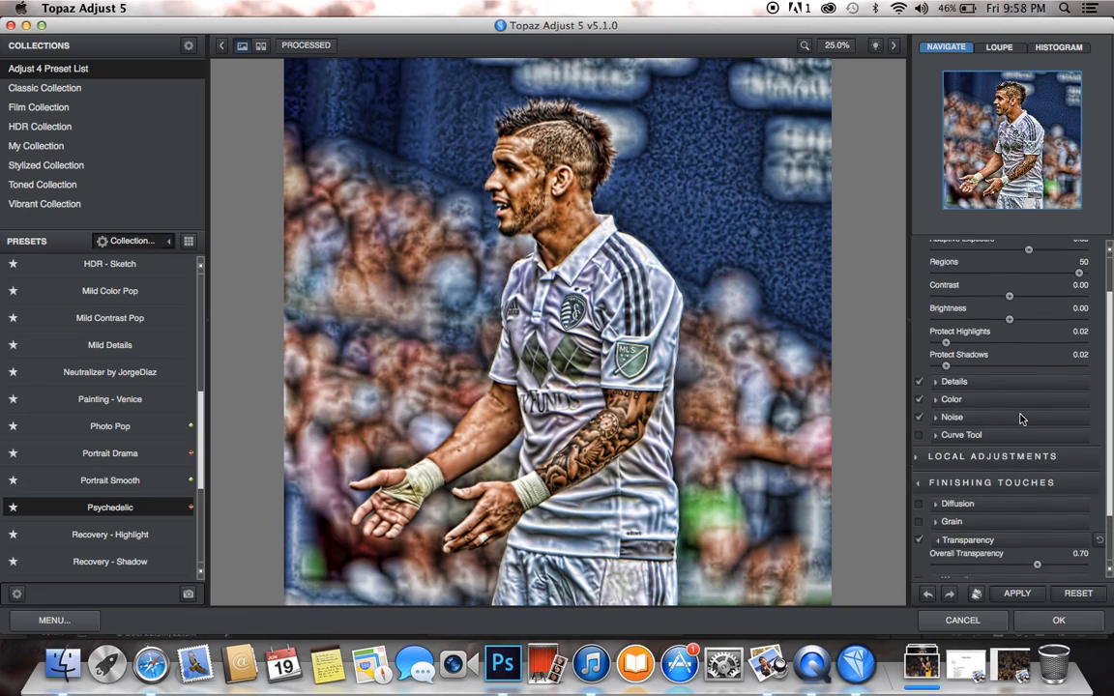
{"action": "left_click", "coordinate": [1006, 405]}
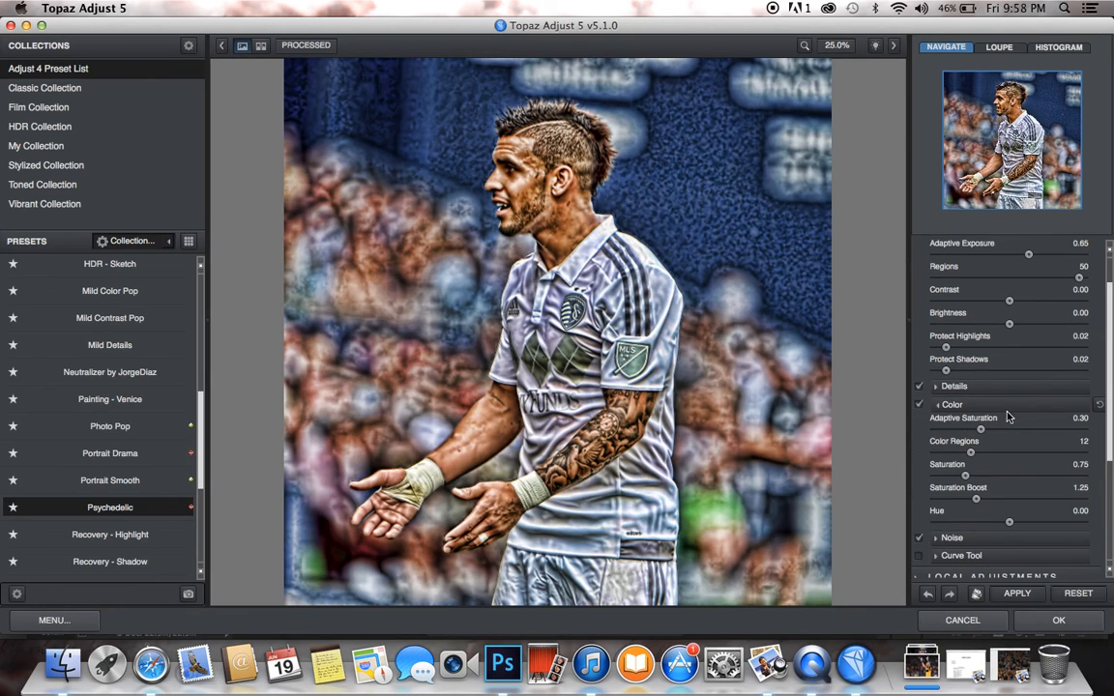
{"action": "scroll", "coordinate": [1006, 416], "scroll_direction": "down", "scroll_amount": 1}
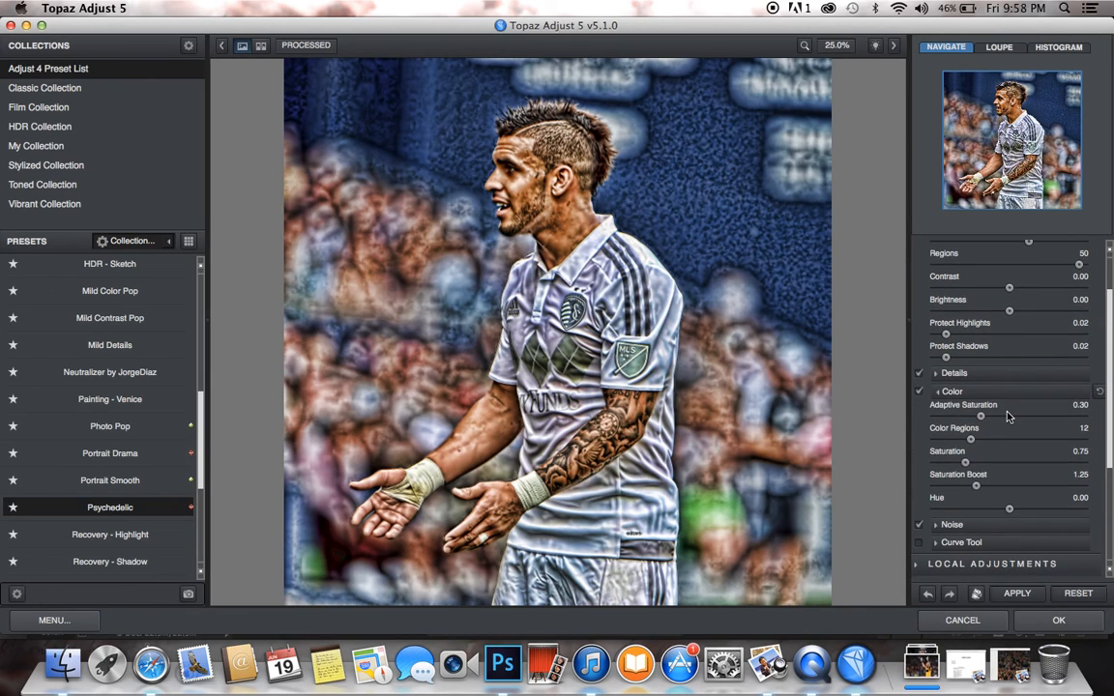
{"action": "scroll", "coordinate": [1108, 474], "scroll_direction": "down", "scroll_amount": 1}
{"action": "scroll", "coordinate": [1108, 475], "scroll_direction": "down", "scroll_amount": 10}
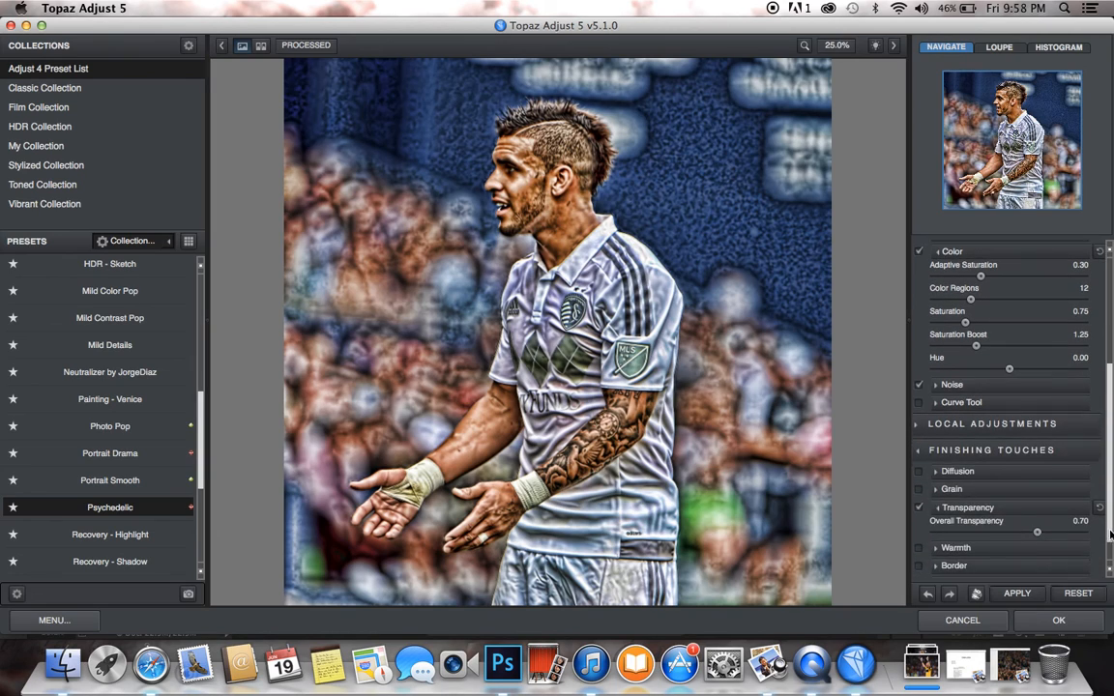
{"action": "left_click_drag", "start_coordinate": [1054, 535], "coordinate": [1051, 535]}
- Slightly reduce the Saturation in the Color adjustments and apply the Topaz Adjust filter to the photo
{"action": "scroll", "coordinate": [996, 383], "scroll_direction": "up", "scroll_amount": 3}
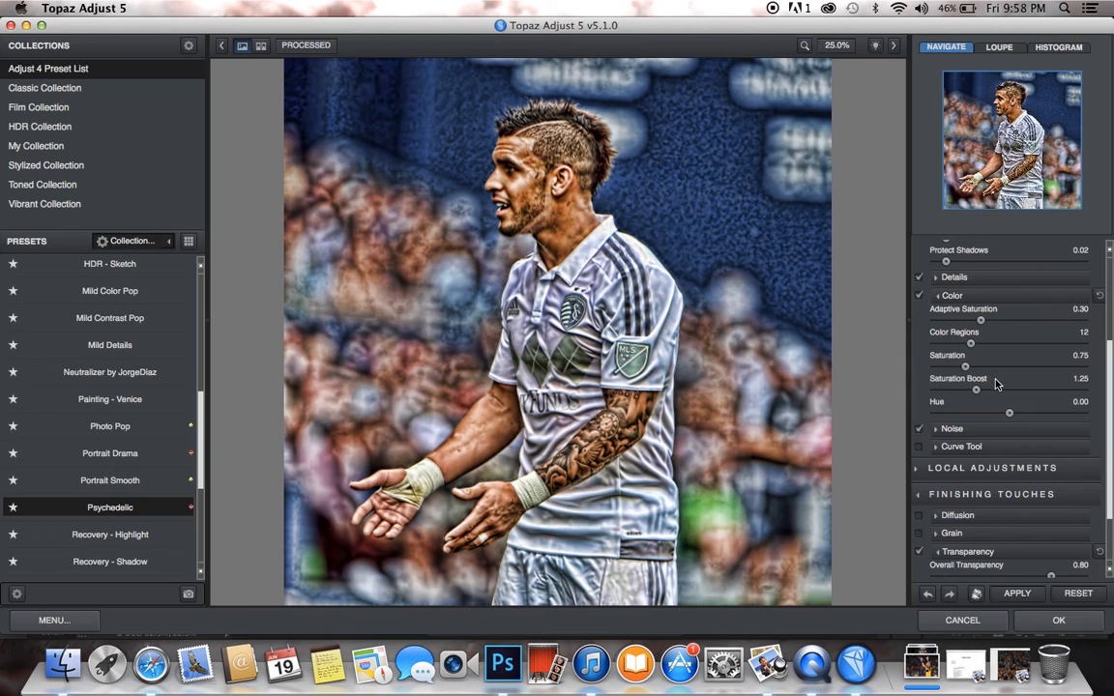
{"action": "left_click_drag", "start_coordinate": [967, 368], "coordinate": [960, 377]}
{"action": "left_click_drag", "start_coordinate": [964, 372], "coordinate": [962, 373]}
{"action": "left_click", "coordinate": [1060, 623]}
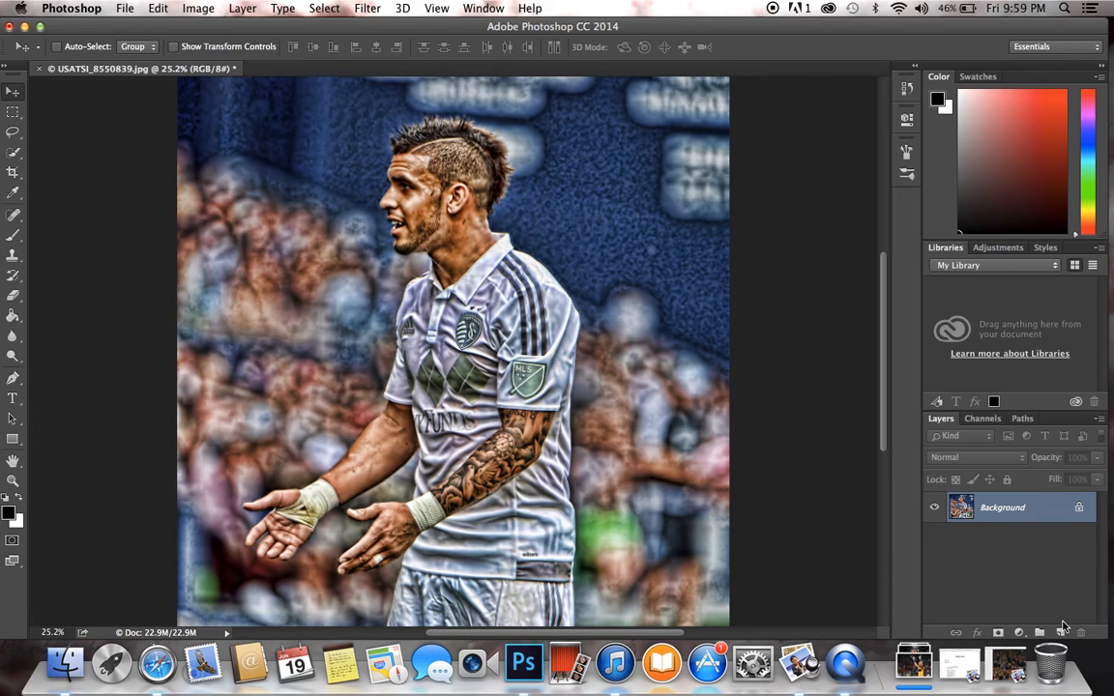
- Duplicate the photo onto a new layer and select the background around the player using the Quick Selection tool with brush size 140
{"action": "key", "text": "super+j"}
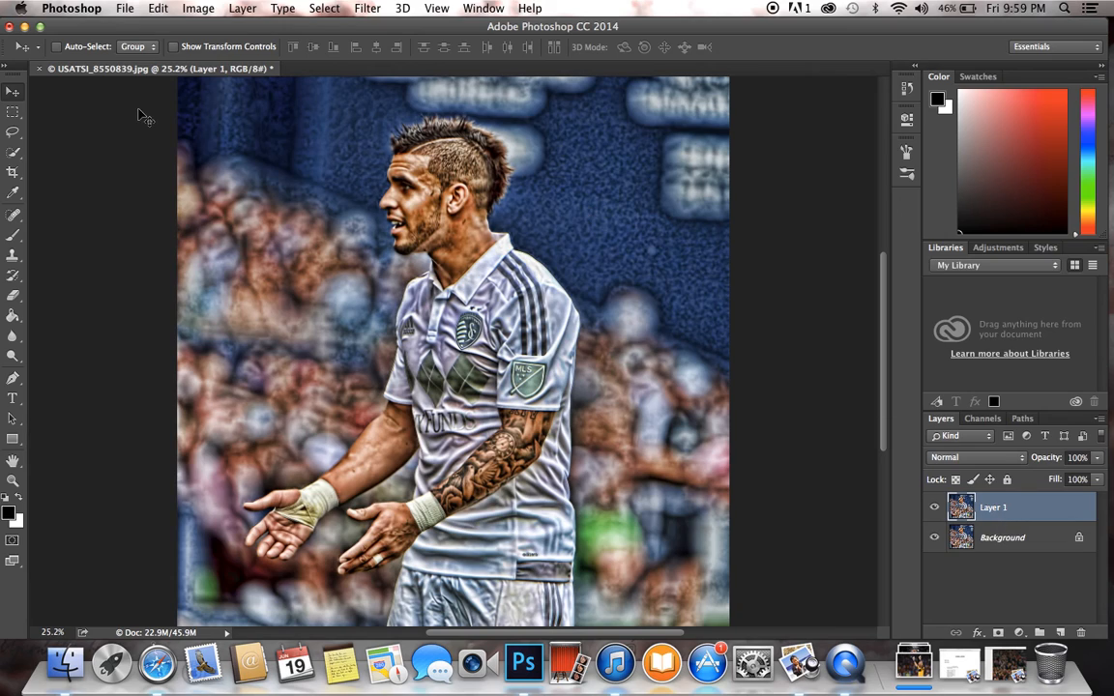
{"action": "left_click", "coordinate": [13, 152]}
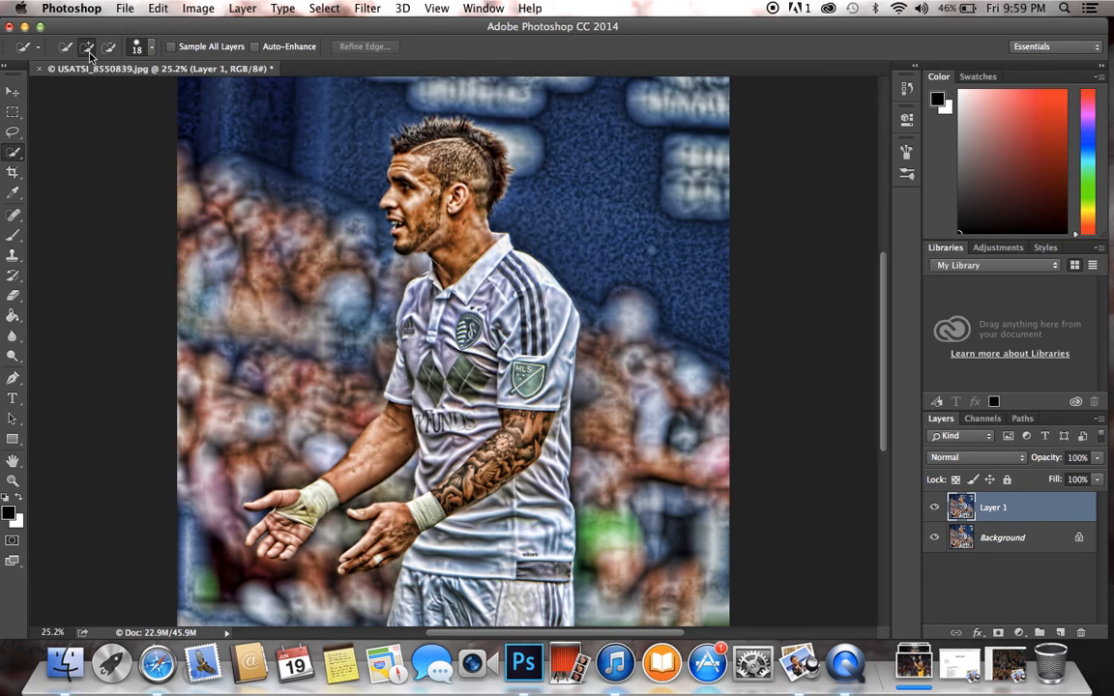
{"action": "mouse_move", "coordinate": [261, 142]}
{"action": "left_mouse_down"}
{"action": "mouse_move", "coordinate": [228, 174]}
{"action": "mouse_move", "coordinate": [221, 221]}
{"action": "mouse_move", "coordinate": [198, 194]}
{"action": "mouse_move", "coordinate": [192, 220]}
{"action": "mouse_move", "coordinate": [215, 116]}
{"action": "mouse_move", "coordinate": [232, 169]}
{"action": "mouse_move", "coordinate": [372, 97]}
{"action": "mouse_move", "coordinate": [276, 170]}
{"action": "mouse_move", "coordinate": [253, 218]}
{"action": "mouse_move", "coordinate": [315, 246]}
{"action": "mouse_move", "coordinate": [226, 403]}
{"action": "mouse_move", "coordinate": [193, 430]}
{"action": "mouse_move", "coordinate": [222, 473]}
{"action": "mouse_move", "coordinate": [210, 578]}
{"action": "mouse_move", "coordinate": [253, 570]}
{"action": "left_mouse_up"}
{"action": "left_click", "coordinate": [143, 46]}
{"action": "left_click", "coordinate": [156, 94]}
{"action": "left_click_drag", "start_coordinate": [445, 95], "coordinate": [527, 99]}
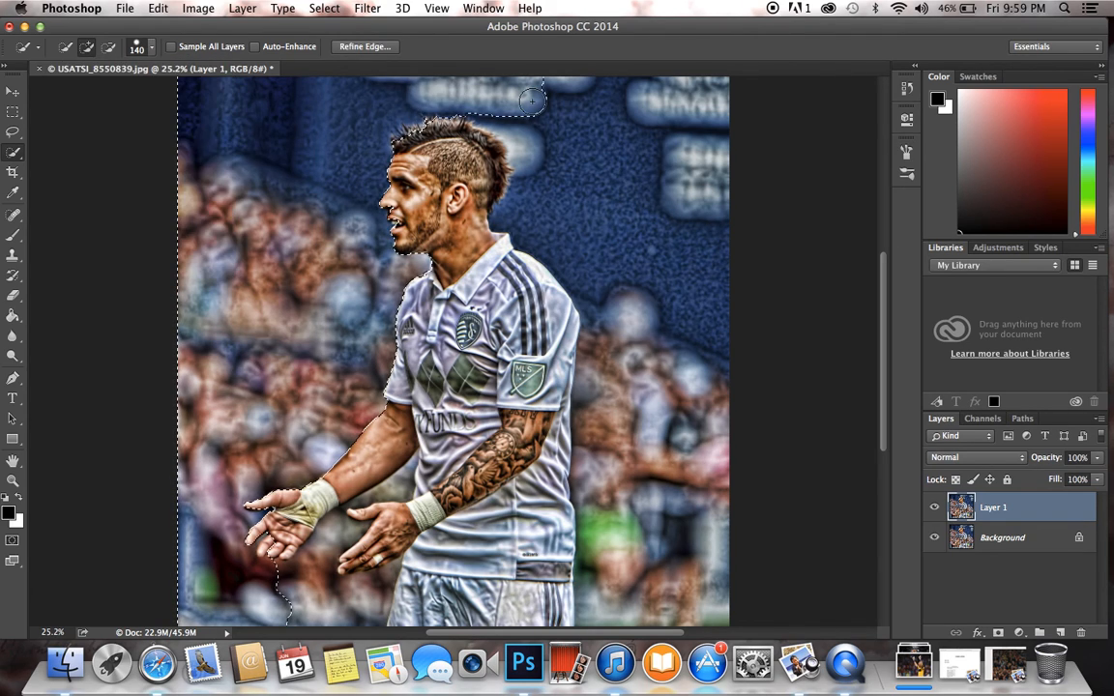
{"action": "mouse_move", "coordinate": [649, 142]}
{"action": "left_mouse_down"}
{"action": "mouse_move", "coordinate": [689, 152]}
{"action": "mouse_move", "coordinate": [674, 92]}
{"action": "mouse_move", "coordinate": [581, 114]}
{"action": "mouse_move", "coordinate": [666, 229]}
{"action": "mouse_move", "coordinate": [649, 288]}
{"action": "mouse_move", "coordinate": [628, 529]}
{"action": "mouse_move", "coordinate": [545, 524]}
{"action": "mouse_move", "coordinate": [510, 490]}
{"action": "mouse_move", "coordinate": [381, 507]}
{"action": "left_mouse_up"}
- Subtract the fingers of the outstretched bandaged hand from the background selection with a size 41 Quick Selection brush
{"action": "scroll", "coordinate": [378, 498], "scroll_direction": "up", "scroll_amount": 10}
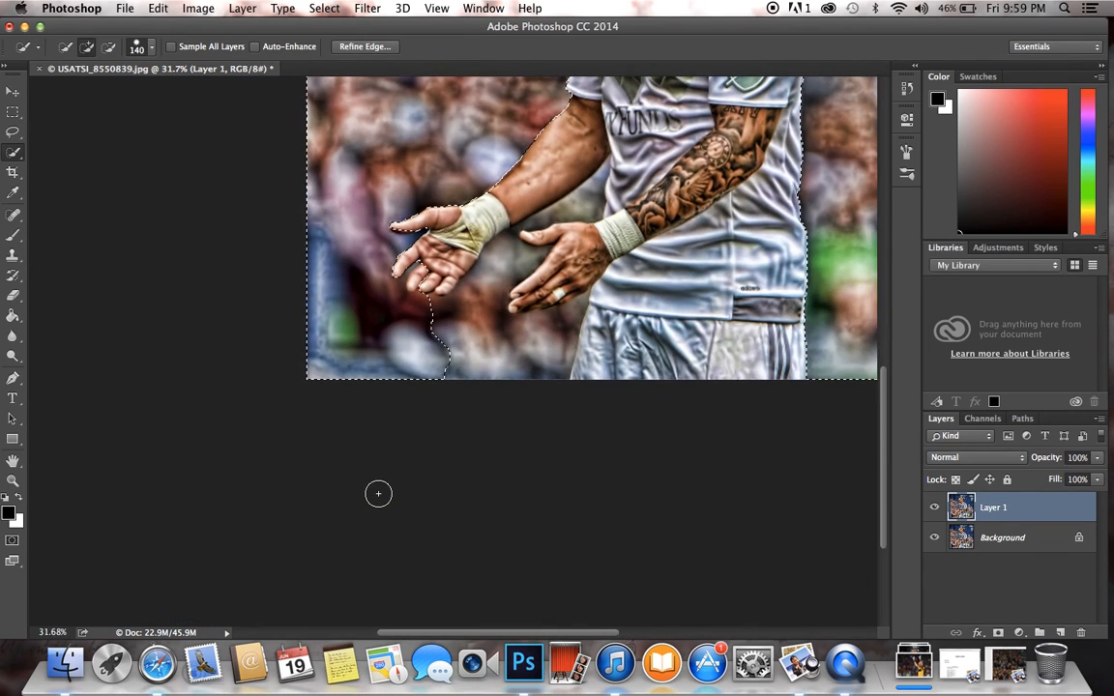
{"action": "scroll", "coordinate": [378, 493], "scroll_direction": "up", "scroll_amount": 5}
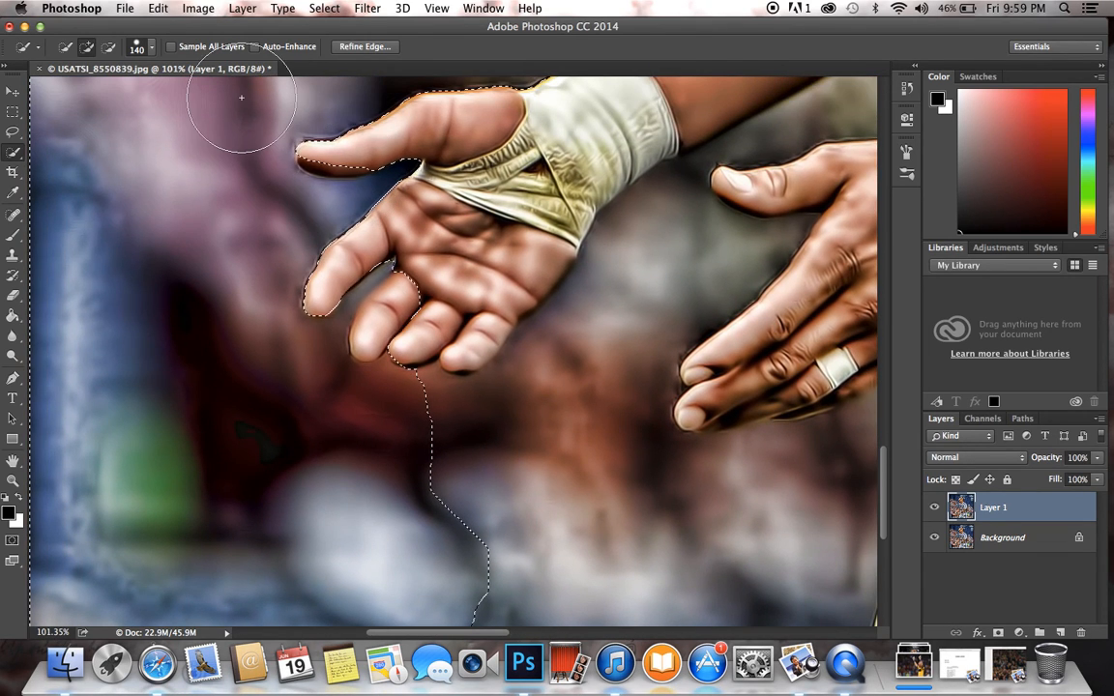
{"action": "left_click", "coordinate": [109, 49]}
{"action": "left_click", "coordinate": [150, 50]}
{"action": "left_click", "coordinate": [93, 92]}
{"action": "left_click", "coordinate": [400, 295]}
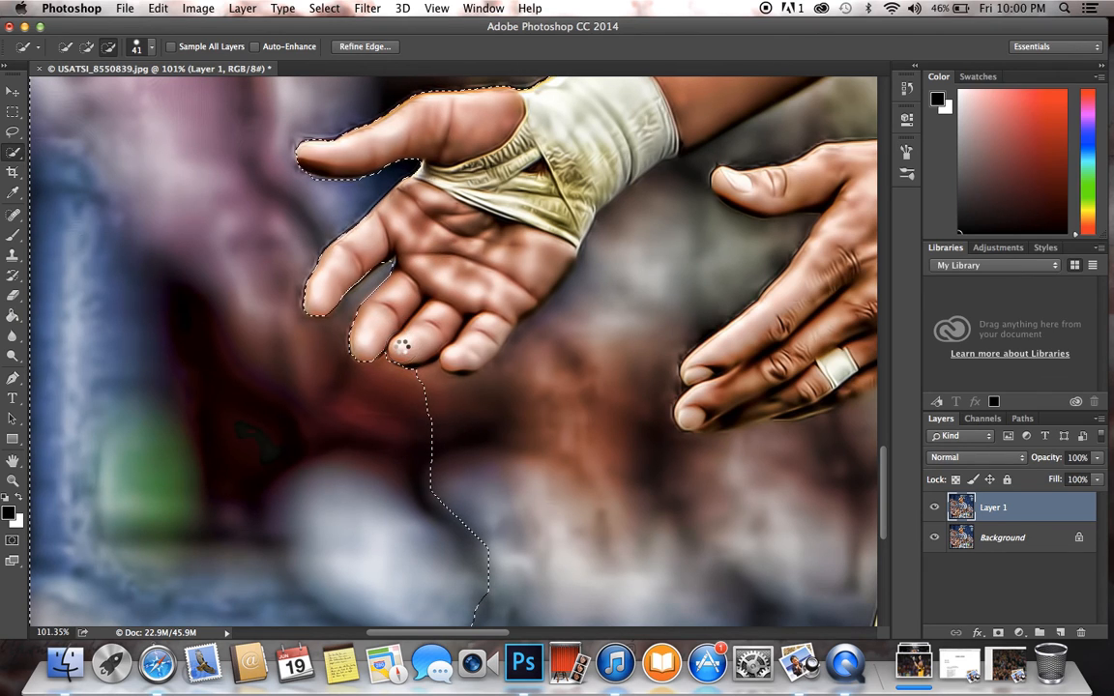
- Add the background between the two hands and the gap between the forearm and jersey to the selection
{"action": "scroll", "coordinate": [326, 403], "scroll_direction": "down", "scroll_amount": 5}
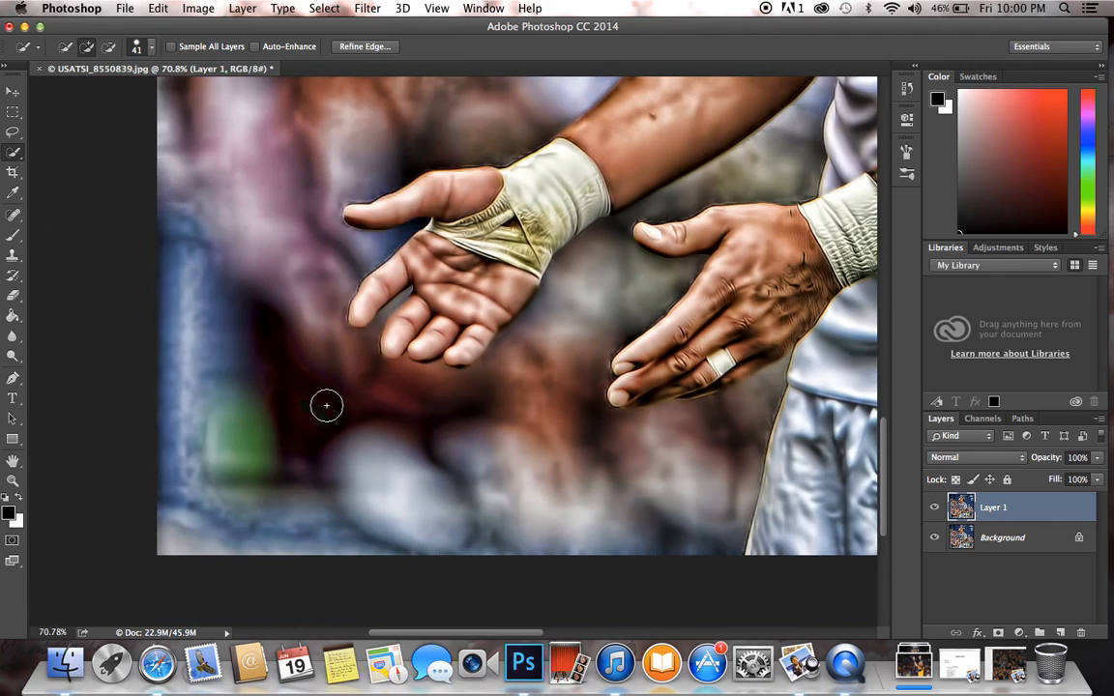
{"action": "mouse_move", "coordinate": [445, 461]}
{"action": "left_mouse_down"}
{"action": "mouse_move", "coordinate": [537, 485]}
{"action": "mouse_move", "coordinate": [640, 343]}
{"action": "left_mouse_up"}
{"action": "scroll", "coordinate": [641, 343], "scroll_direction": "up", "scroll_amount": 5}
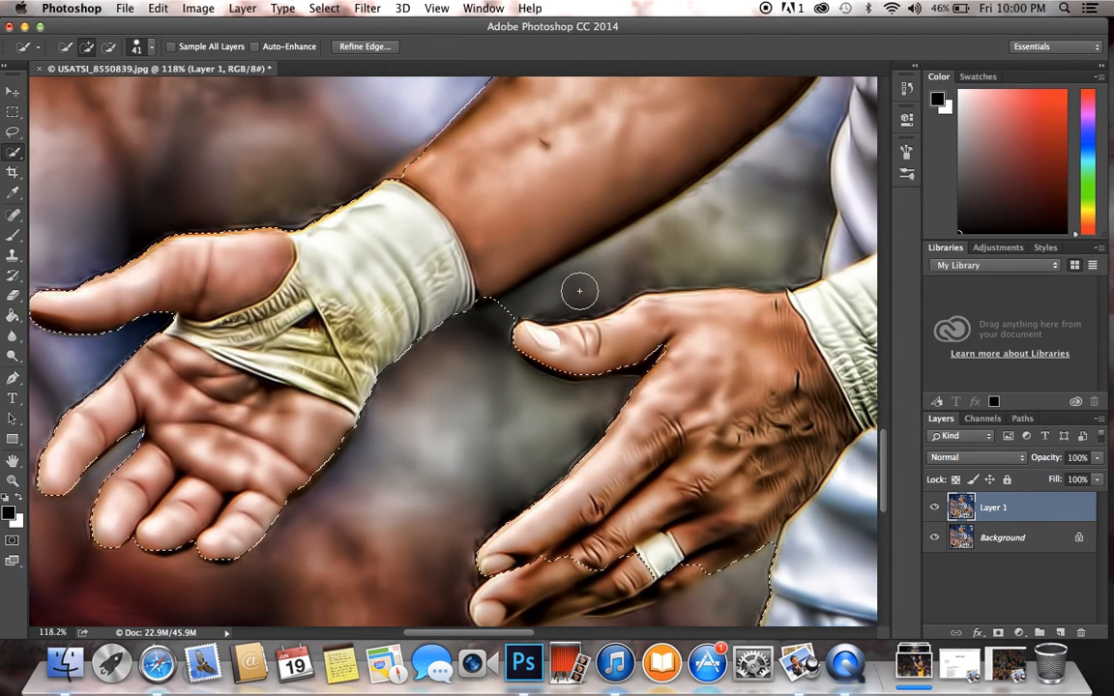
{"action": "scroll", "coordinate": [714, 236], "scroll_direction": "right", "scroll_amount": 5}
{"action": "scroll", "coordinate": [713, 236], "scroll_direction": "up", "scroll_amount": 2}
{"action": "scroll", "coordinate": [717, 228], "scroll_direction": "up", "scroll_amount": 3}
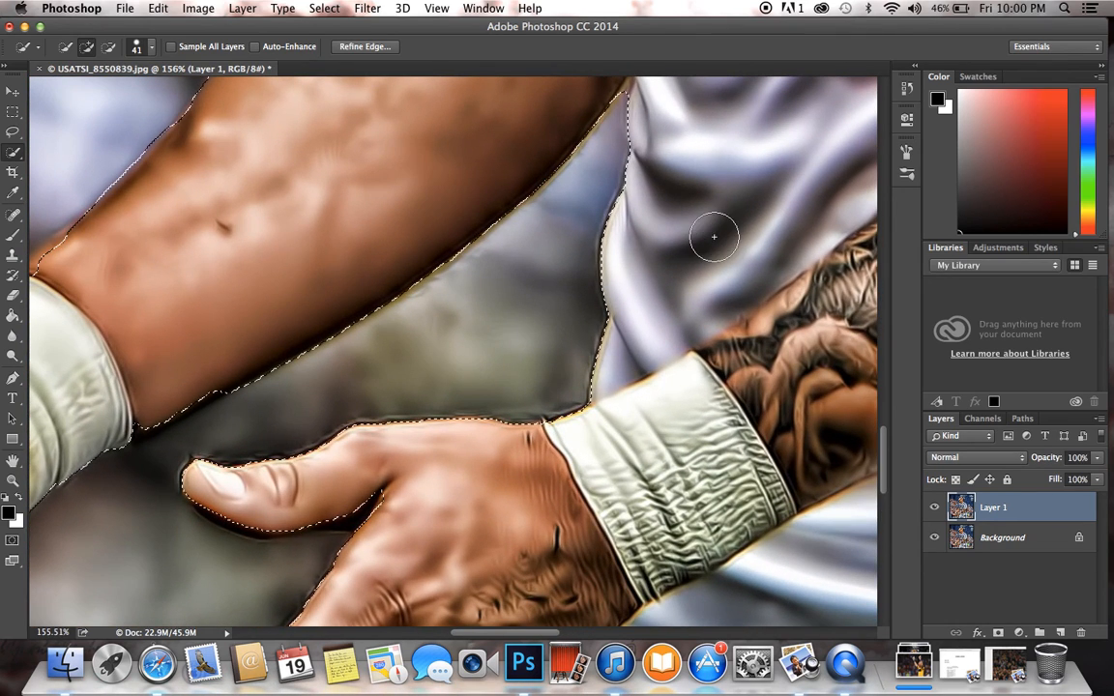
- Subtract the thumb and fingers of the hand wearing the ring from the background selection
{"action": "scroll", "coordinate": [717, 227], "scroll_direction": "down", "scroll_amount": 2}
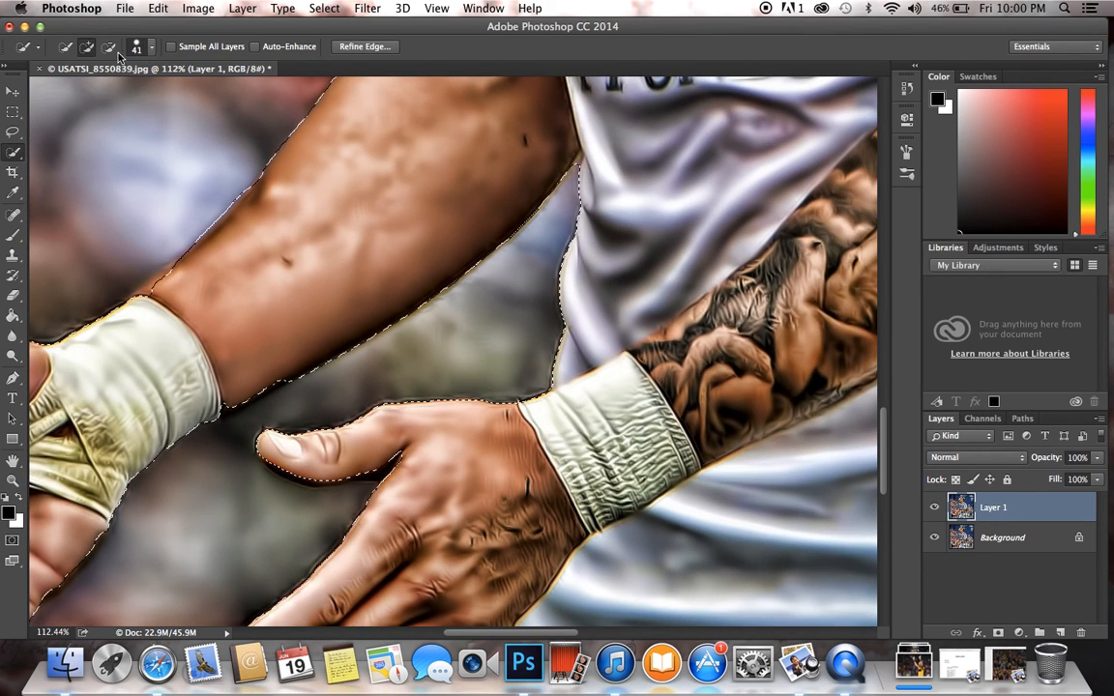
{"action": "left_click_drag", "start_coordinate": [380, 467], "coordinate": [357, 467]}
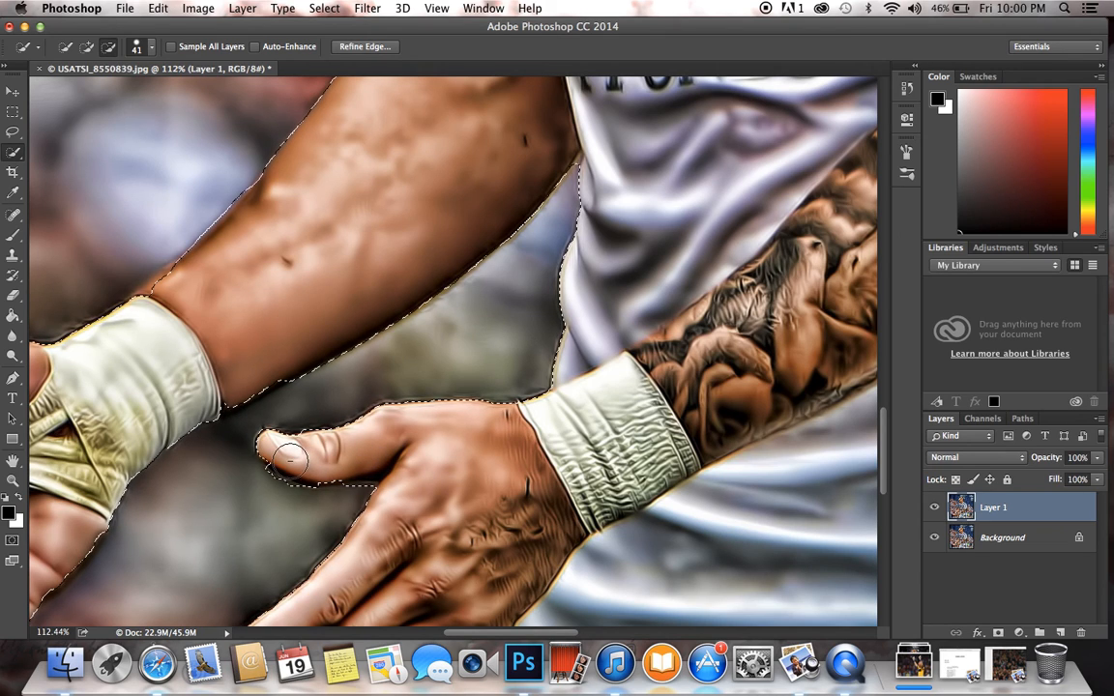
{"action": "scroll", "coordinate": [402, 524], "scroll_direction": "down", "scroll_amount": 5}
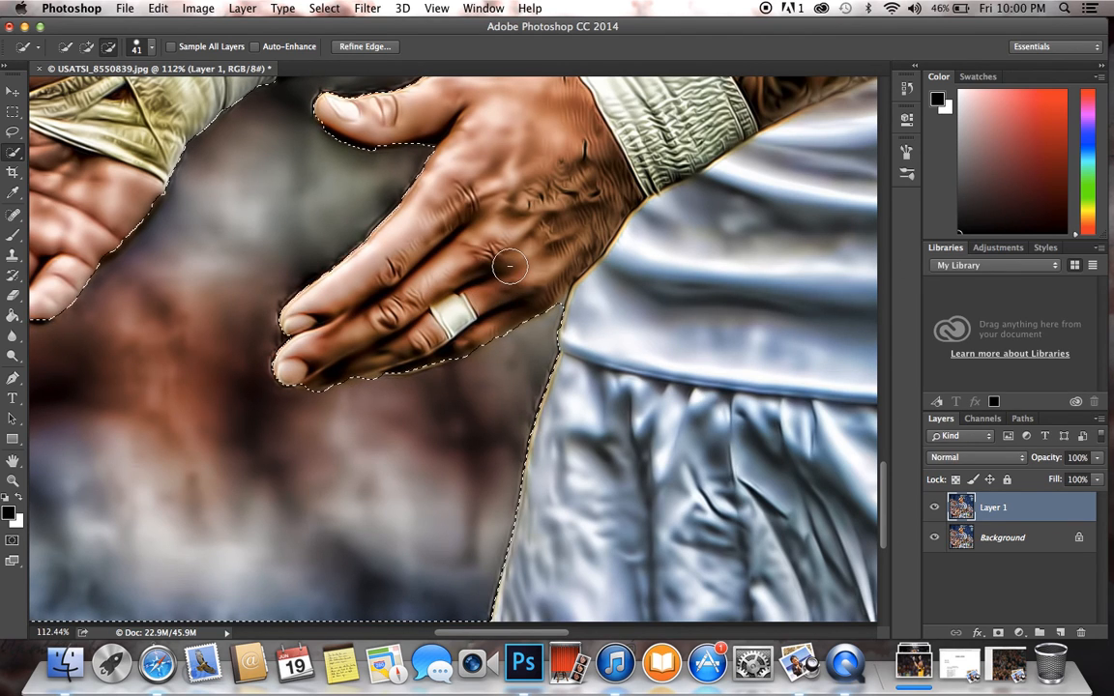
- Examine the selection edge closely where the forearm meets the jersey
{"action": "scroll", "coordinate": [495, 306], "scroll_direction": "down", "scroll_amount": 5}
{"action": "scroll", "coordinate": [509, 265], "scroll_direction": "up", "scroll_amount": 5}
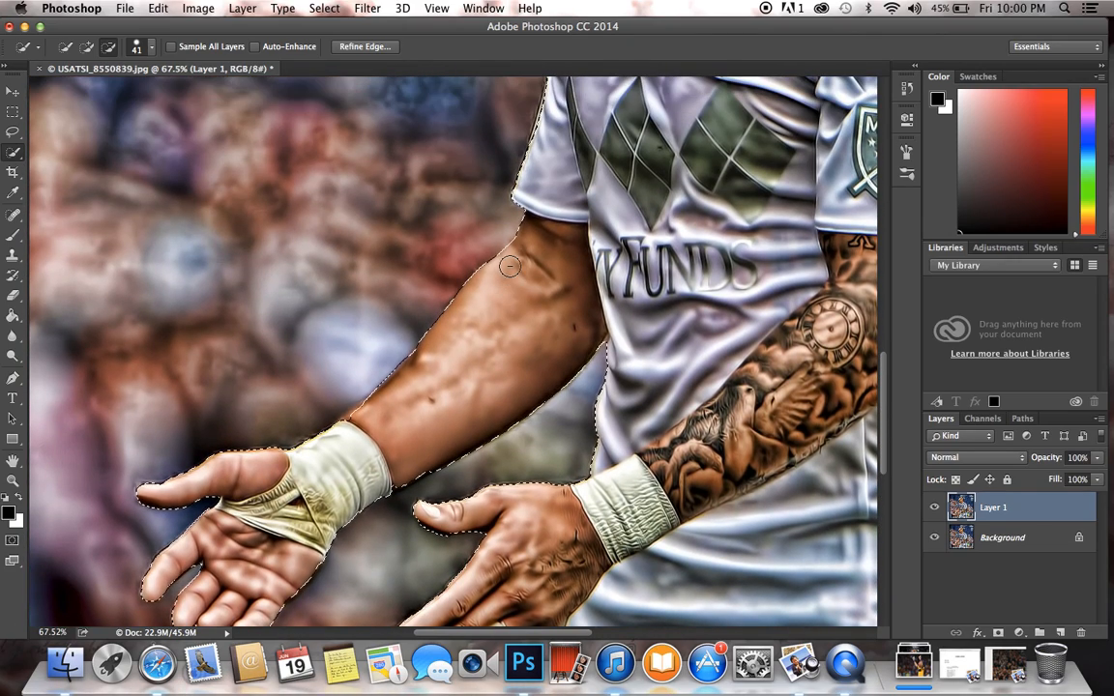
{"action": "scroll", "coordinate": [510, 265], "scroll_direction": "up", "scroll_amount": 8}
{"action": "scroll", "coordinate": [571, 180], "scroll_direction": "up", "scroll_amount": 10}
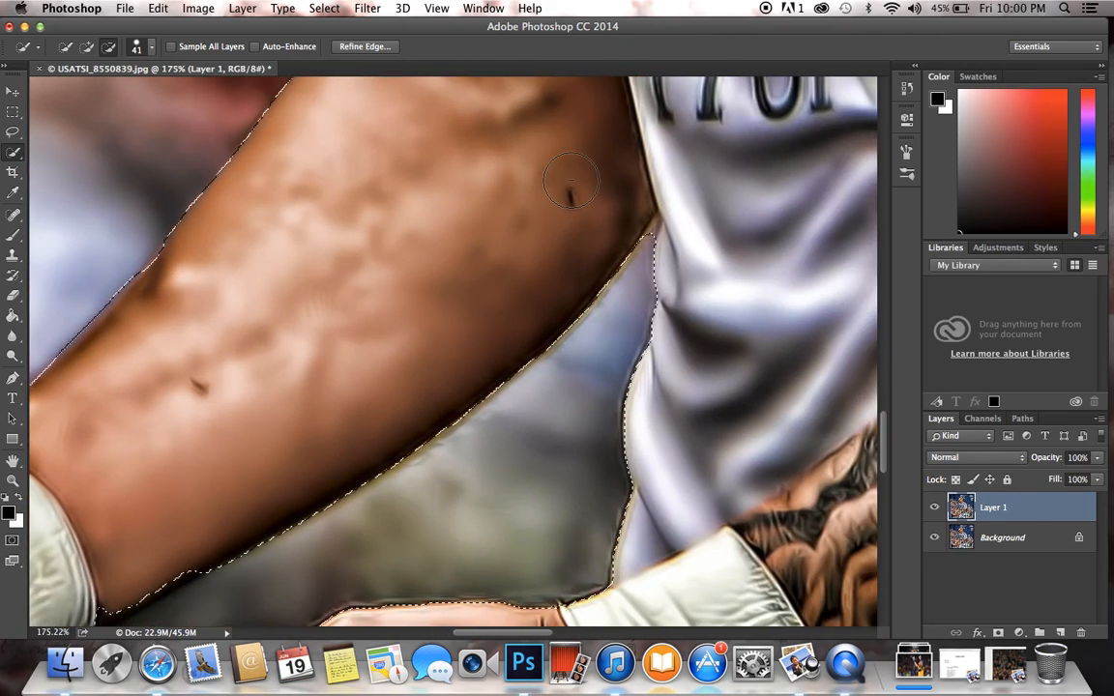
{"action": "scroll", "coordinate": [570, 180], "scroll_direction": "up", "scroll_amount": 4}
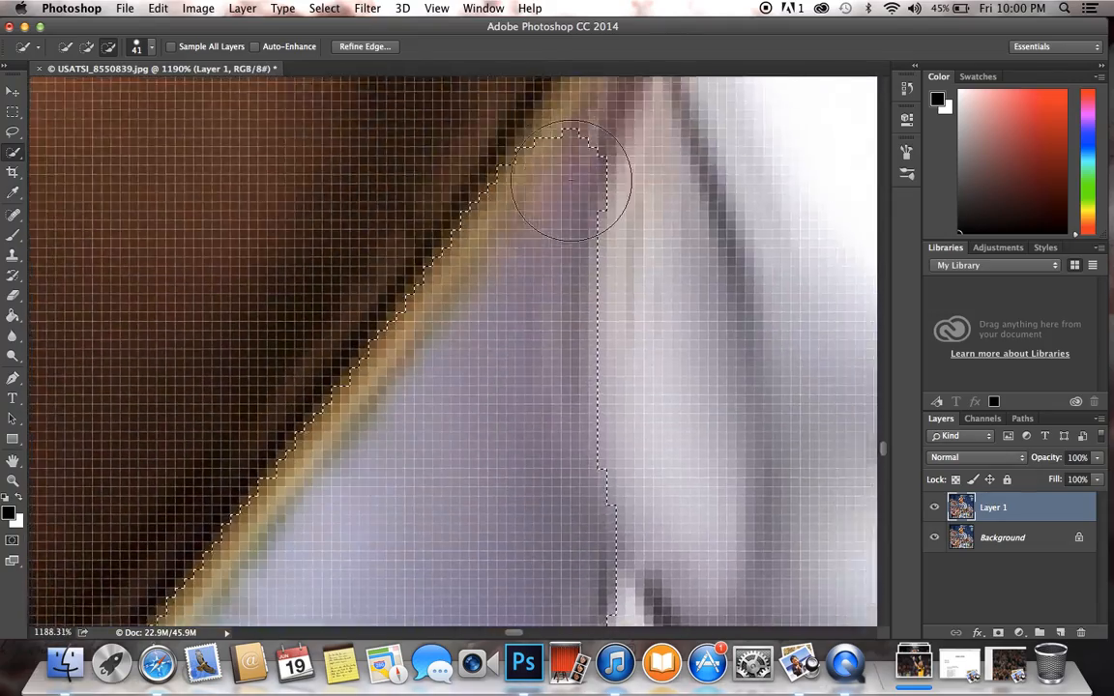
{"action": "scroll", "coordinate": [570, 180], "scroll_direction": "up", "scroll_amount": 4}
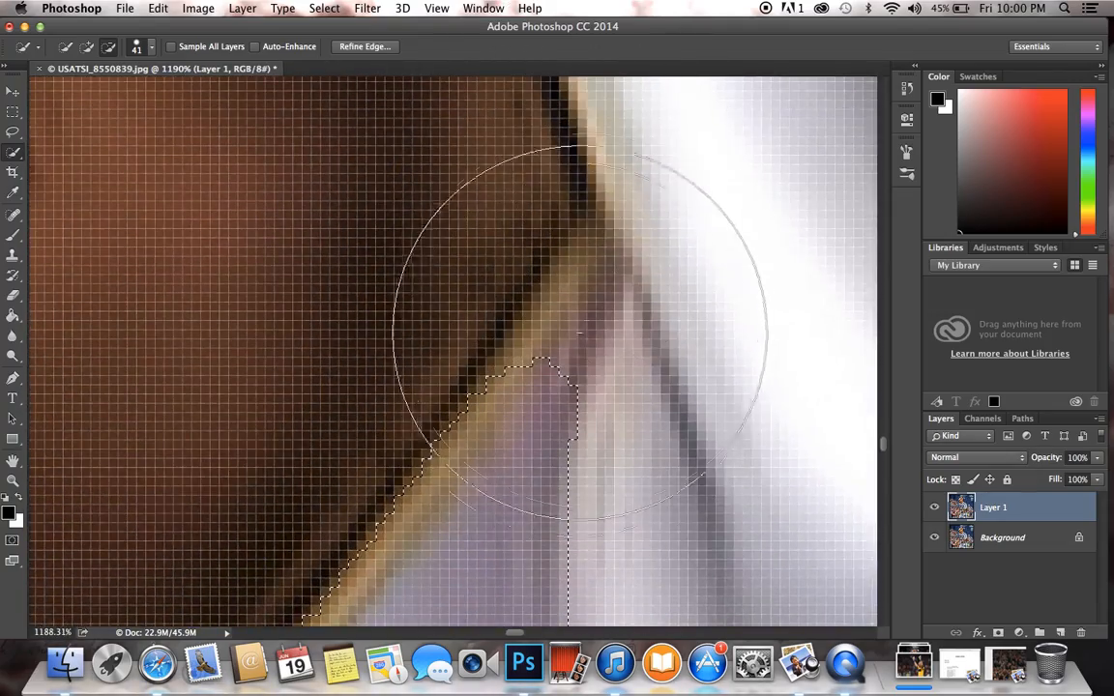
{"action": "scroll", "coordinate": [582, 355], "scroll_direction": "down", "scroll_amount": 10}
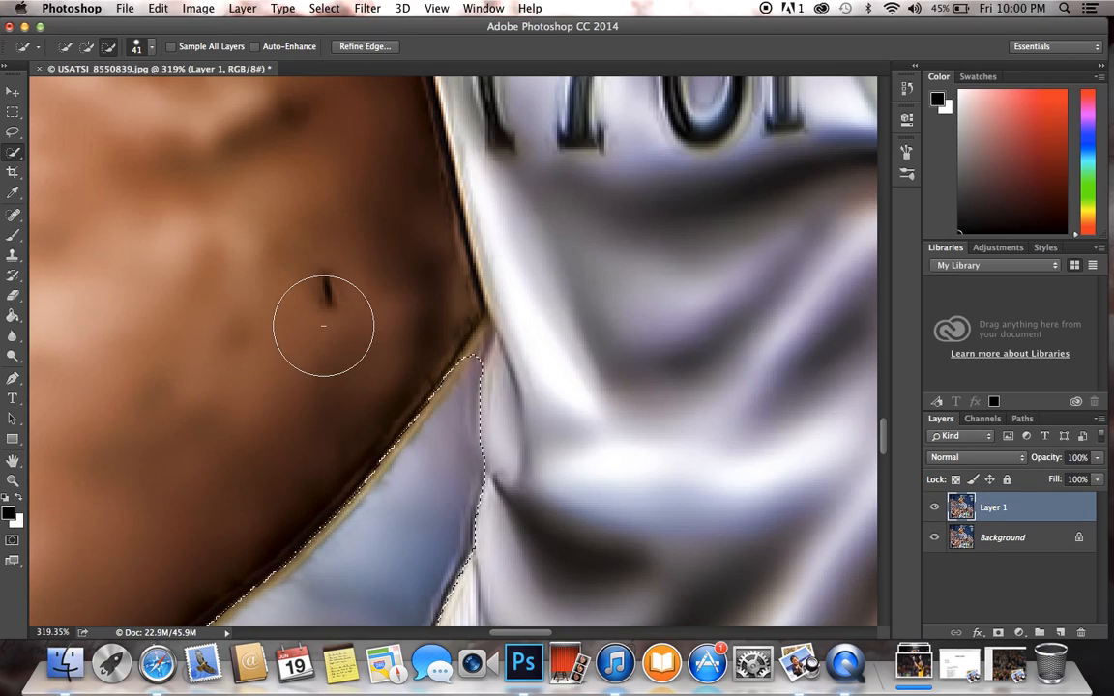
{"action": "scroll", "coordinate": [322, 326], "scroll_direction": "down", "scroll_amount": 8}
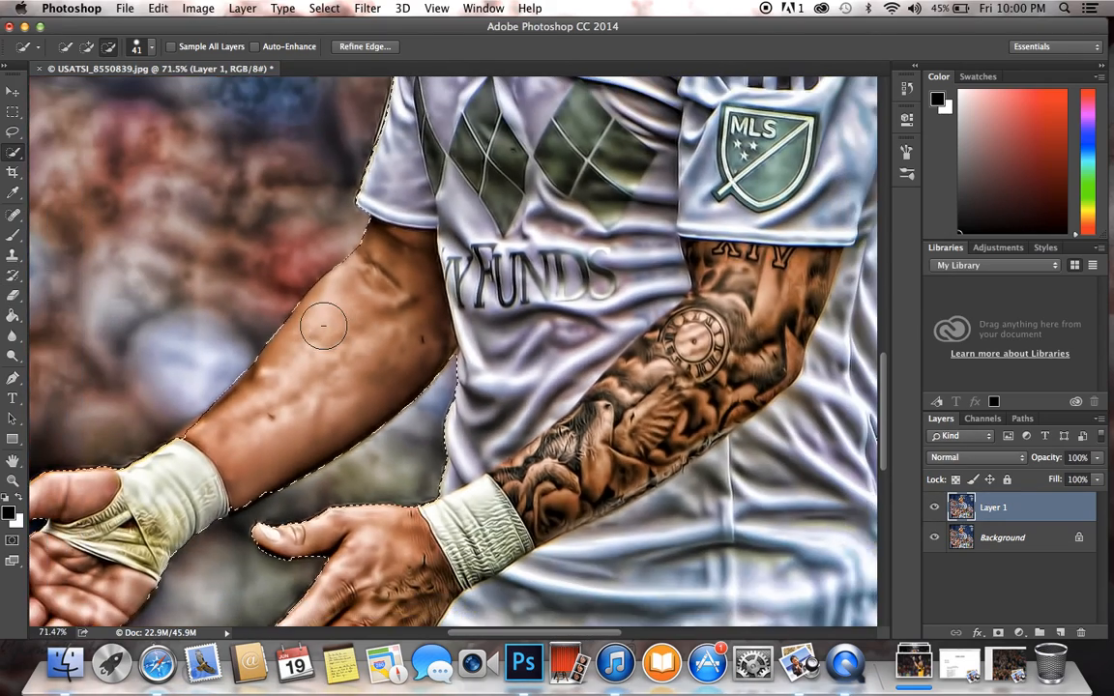
{"action": "scroll", "coordinate": [323, 326], "scroll_direction": "down", "scroll_amount": 4}
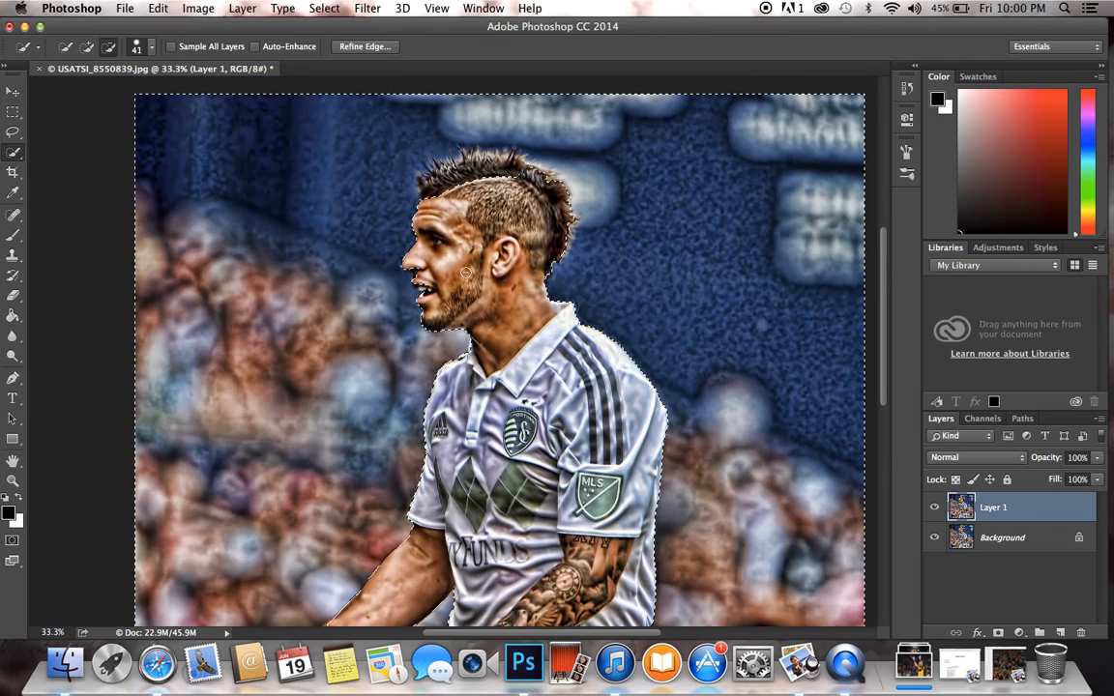
- Subtract the player's nostril, lips and teeth from the background selection so its edge follows the face profile
{"action": "scroll", "coordinate": [465, 273], "scroll_direction": "up", "scroll_amount": 6}
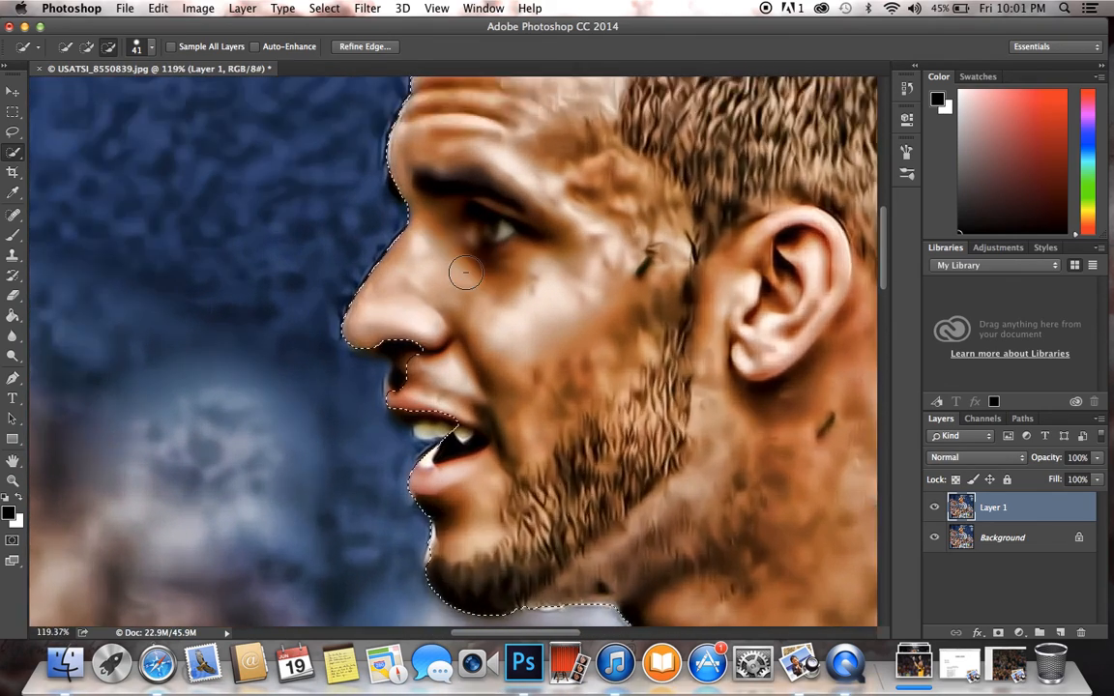
{"action": "scroll", "coordinate": [465, 273], "scroll_direction": "up", "scroll_amount": 3}
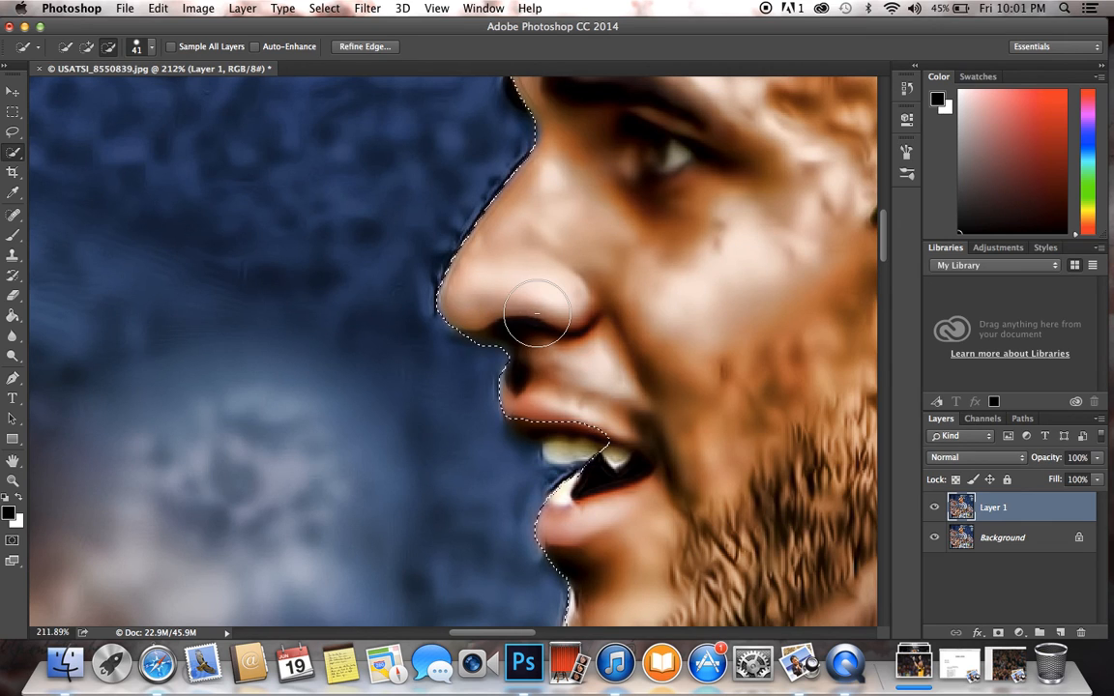
{"action": "scroll", "coordinate": [535, 318], "scroll_direction": "down", "scroll_amount": 2}
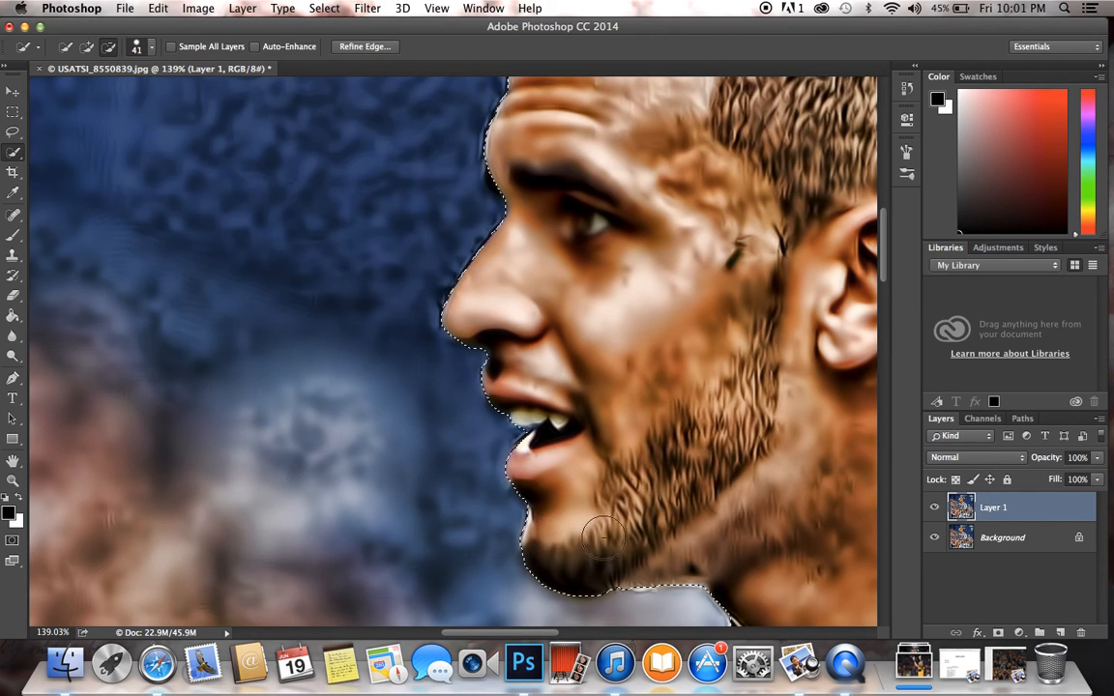
{"action": "scroll", "coordinate": [580, 391], "scroll_direction": "down", "scroll_amount": 2}
- Subtract the player's mohawk from the background selection so its edge follows the outer hairline
{"action": "scroll", "coordinate": [422, 421], "scroll_direction": "up", "scroll_amount": 3}
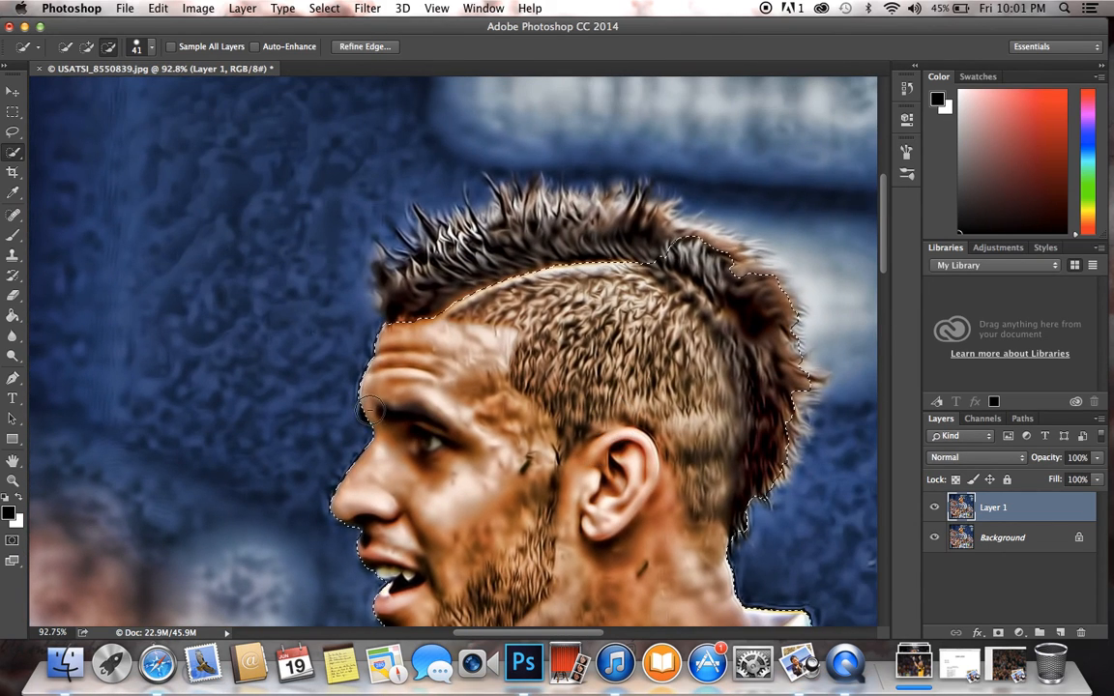
{"action": "mouse_move", "coordinate": [396, 258]}
{"action": "left_mouse_down"}
{"action": "mouse_move", "coordinate": [389, 252]}
{"action": "mouse_move", "coordinate": [510, 245]}
{"action": "mouse_move", "coordinate": [498, 215]}
{"action": "mouse_move", "coordinate": [551, 208]}
{"action": "mouse_move", "coordinate": [753, 311]}
{"action": "mouse_move", "coordinate": [642, 235]}
{"action": "mouse_move", "coordinate": [671, 238]}
{"action": "mouse_move", "coordinate": [549, 193]}
{"action": "mouse_move", "coordinate": [565, 183]}
{"action": "mouse_move", "coordinate": [466, 243]}
{"action": "mouse_move", "coordinate": [437, 244]}
{"action": "mouse_move", "coordinate": [399, 275]}
{"action": "left_mouse_up"}
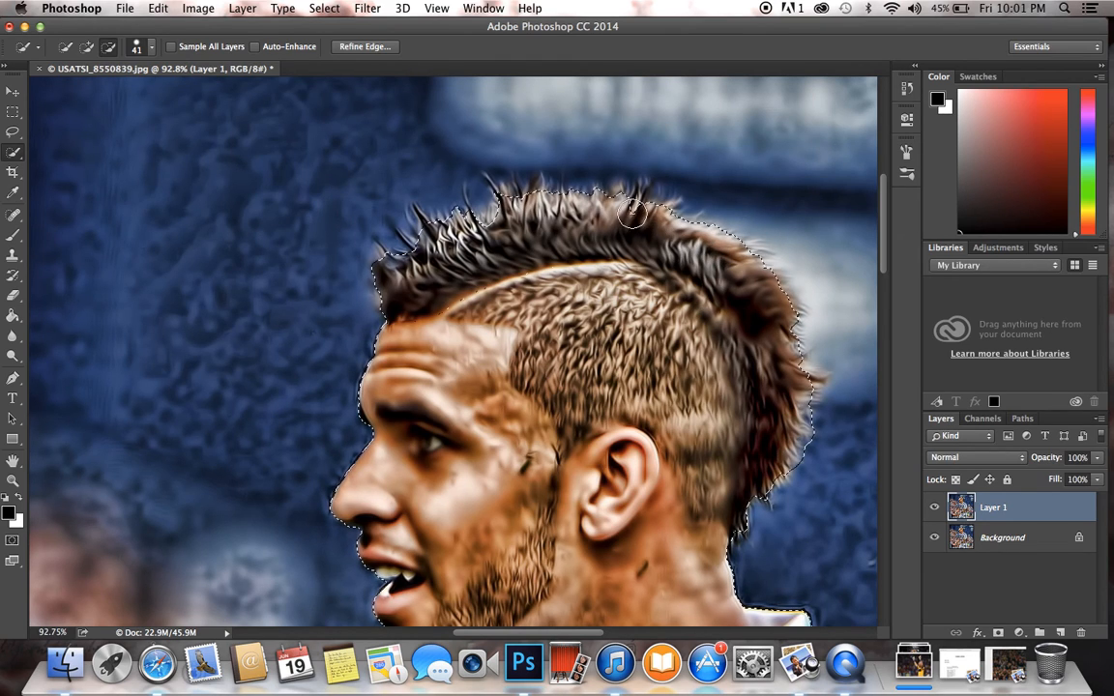
- Check the selection outline from the player's head down along the jersey, arms and shorts
{"action": "scroll", "coordinate": [574, 302], "scroll_direction": "down", "scroll_amount": 4}
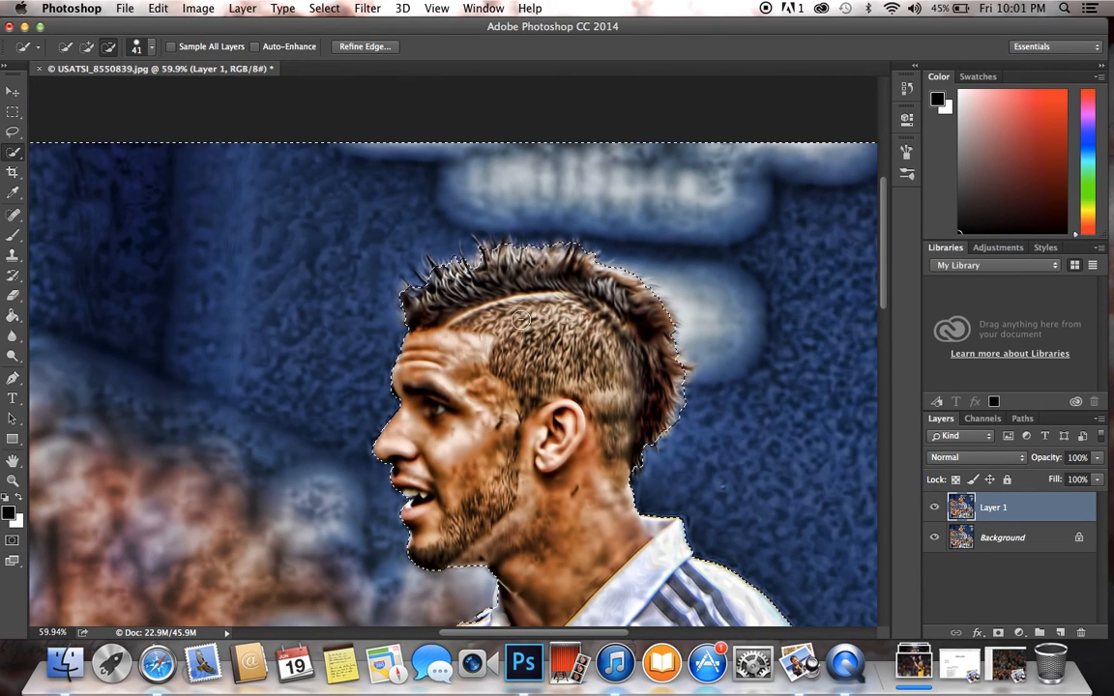
{"action": "scroll", "coordinate": [513, 290], "scroll_direction": "down", "scroll_amount": 10}
{"action": "scroll", "coordinate": [513, 290], "scroll_direction": "right", "scroll_amount": 4}
{"action": "scroll", "coordinate": [520, 319], "scroll_direction": "down", "scroll_amount": 5}
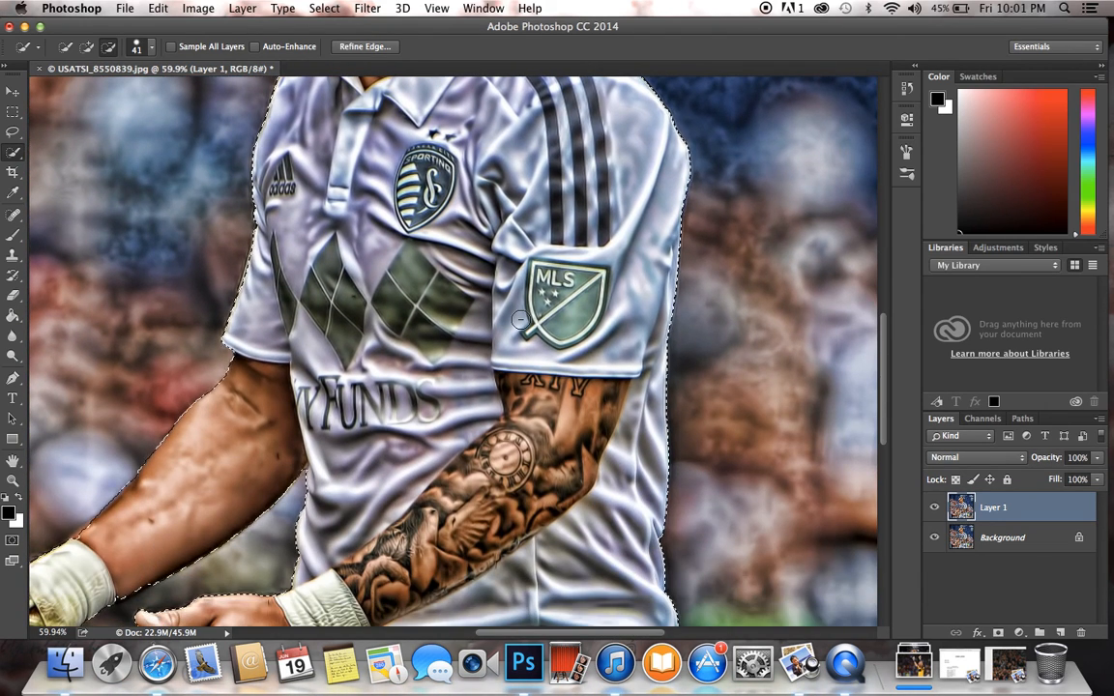
{"action": "scroll", "coordinate": [520, 319], "scroll_direction": "down", "scroll_amount": 3}
{"action": "scroll", "coordinate": [520, 319], "scroll_direction": "left", "scroll_amount": 1}
{"action": "scroll", "coordinate": [520, 319], "scroll_direction": "down", "scroll_amount": 9}
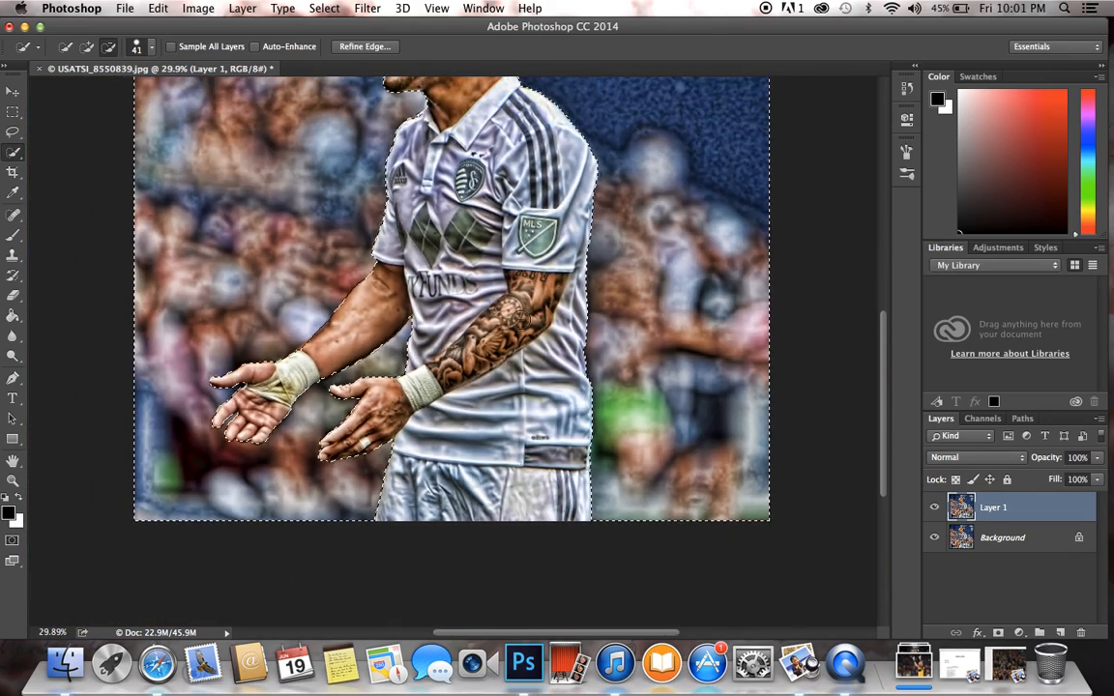
- Cut the selected crowd background out of Layer 1 and check the player cutout by toggling the Background layer's visibility
{"action": "scroll", "coordinate": [521, 319], "scroll_direction": "up", "scroll_amount": 1}
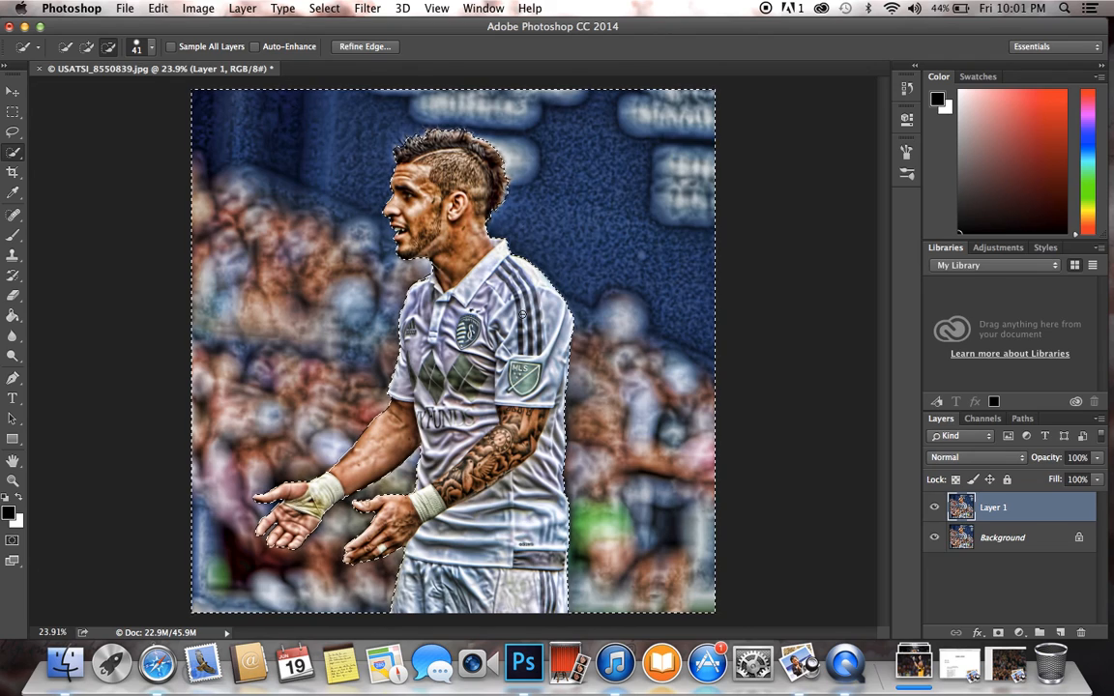
{"action": "key", "text": "super+x"}
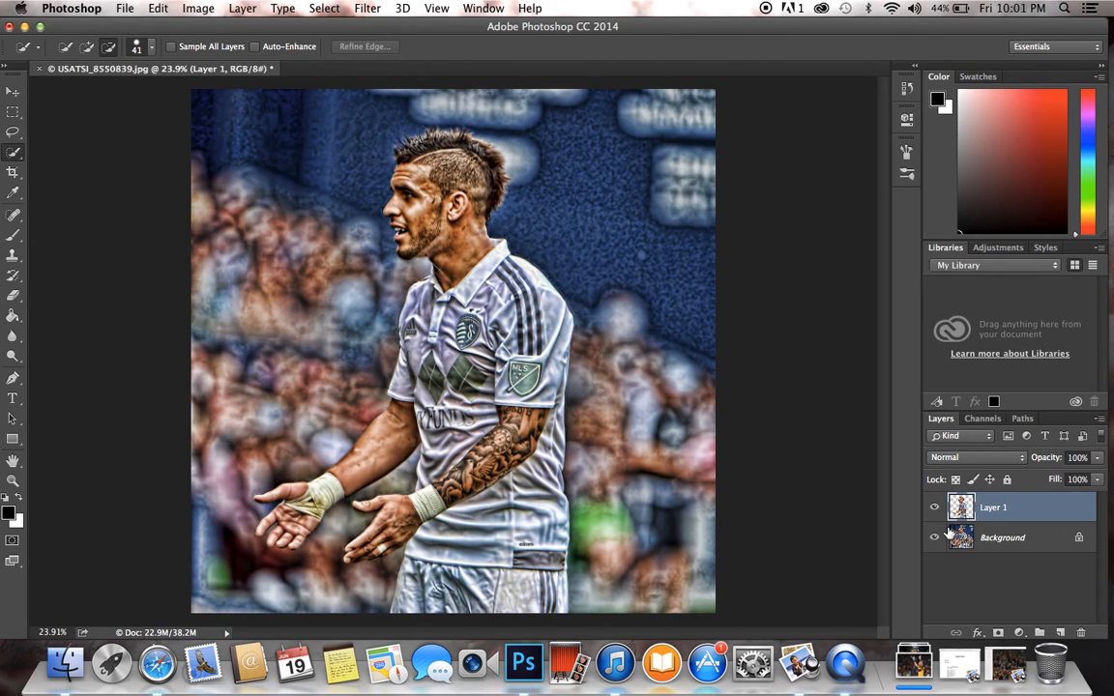
{"action": "left_click", "coordinate": [935, 539]}
{"action": "left_click", "coordinate": [935, 539]}
{"action": "left_click", "coordinate": [935, 539]}
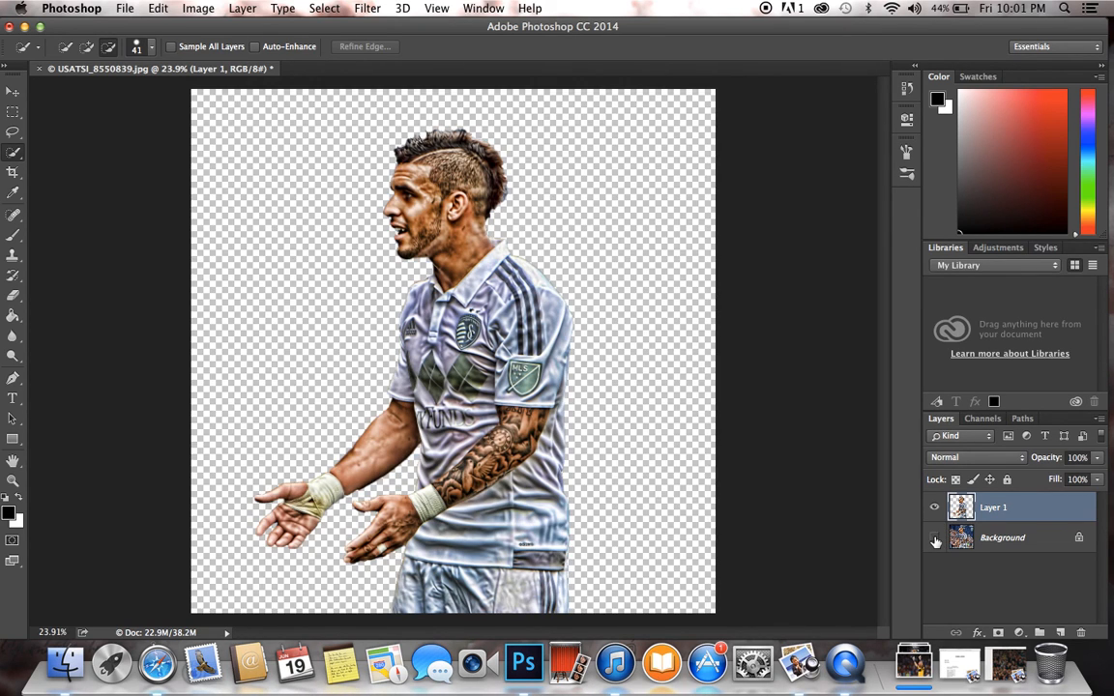
{"action": "left_click", "coordinate": [935, 539]}
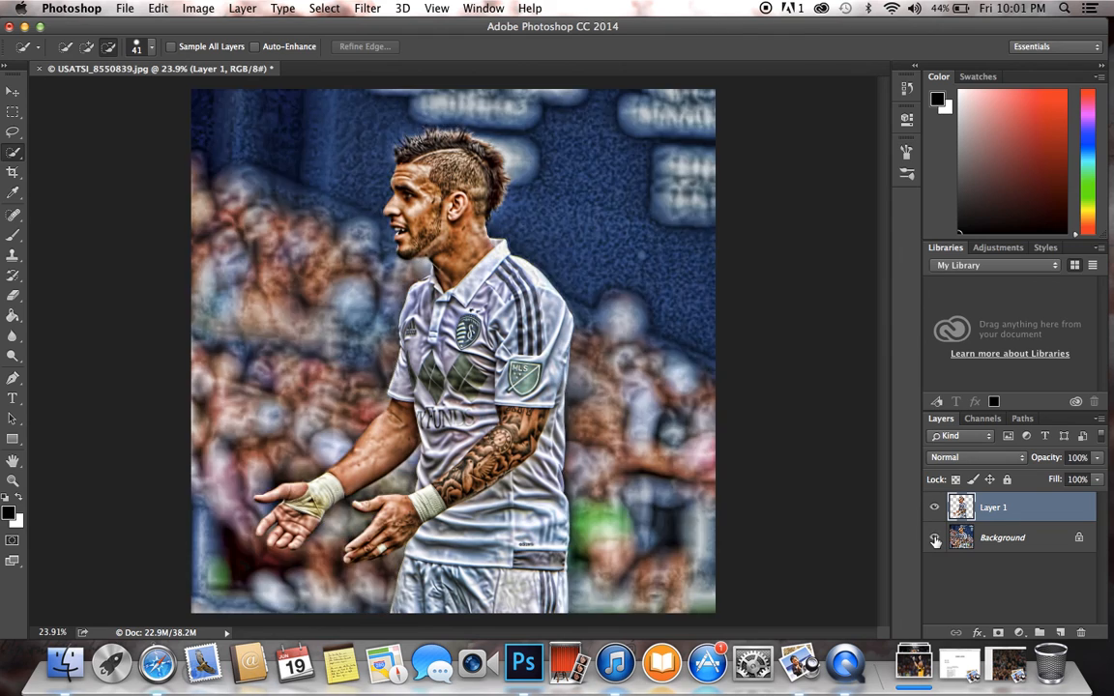
{"action": "left_click", "coordinate": [935, 539]}
{"action": "left_click", "coordinate": [934, 539]}
- Start a Black & White adjustment on the Background layer and choose the Maximum Black preset
{"action": "left_click", "coordinate": [960, 542]}
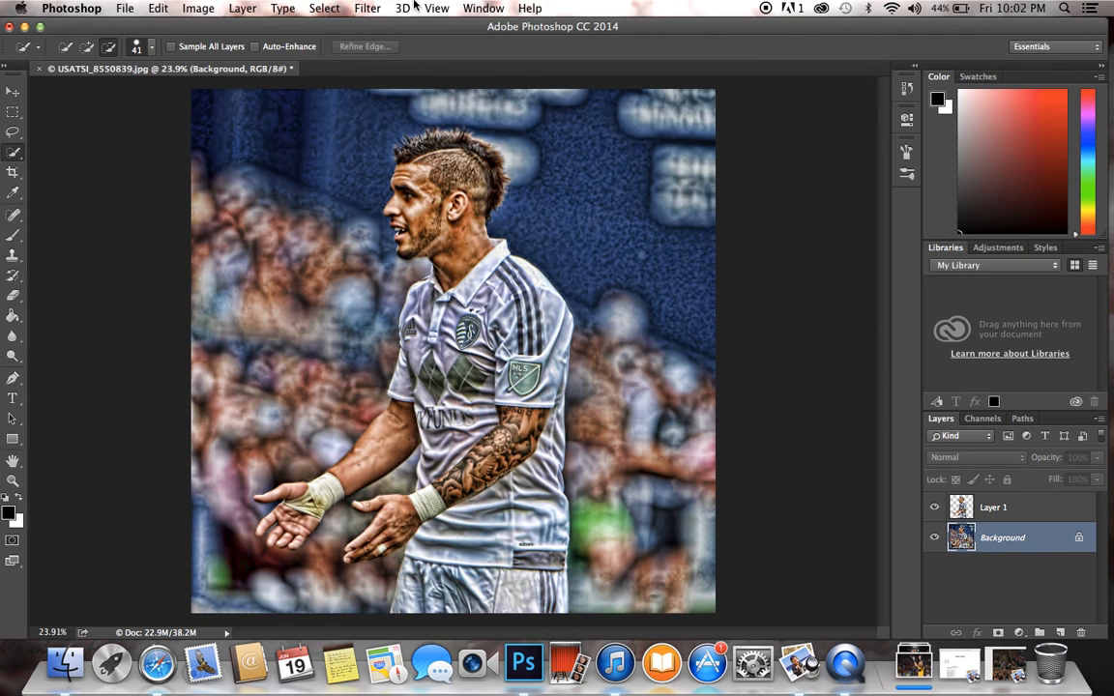
{"action": "left_click", "coordinate": [203, 7]}
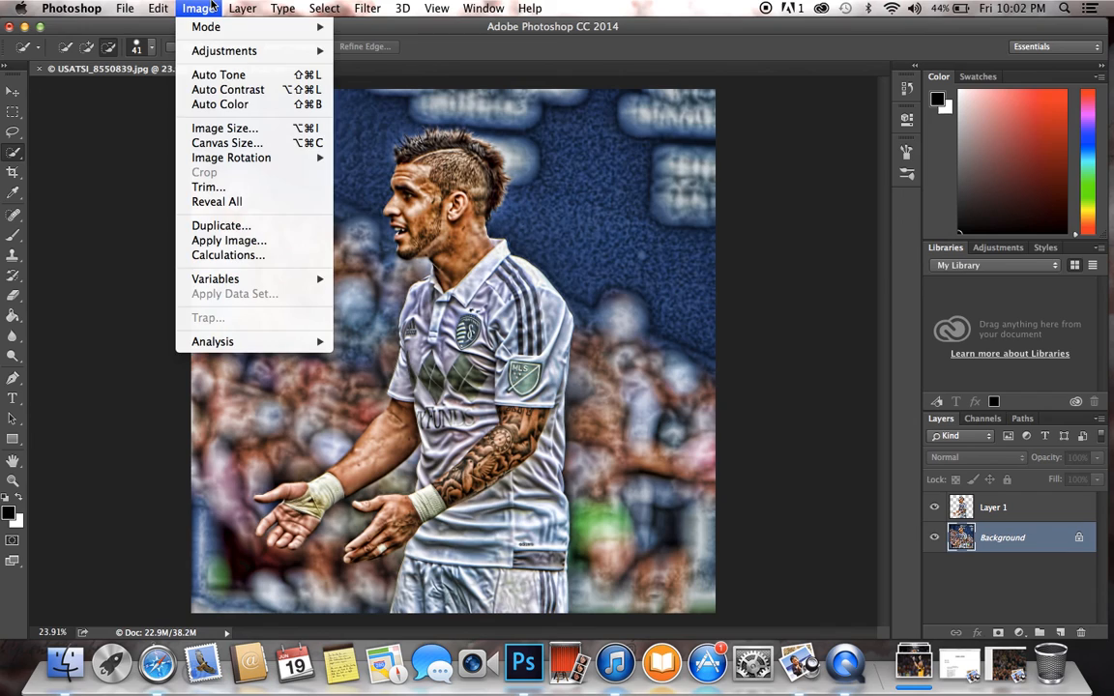
{"action": "mouse_move", "coordinate": [204, 50]}
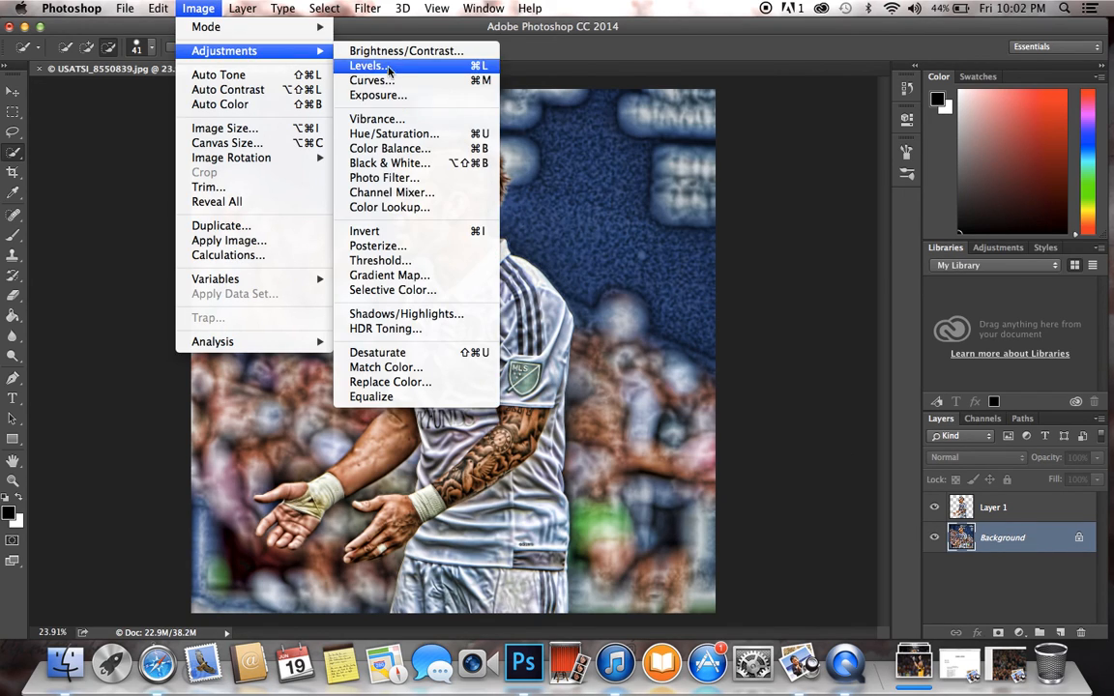
{"action": "left_click", "coordinate": [366, 161]}
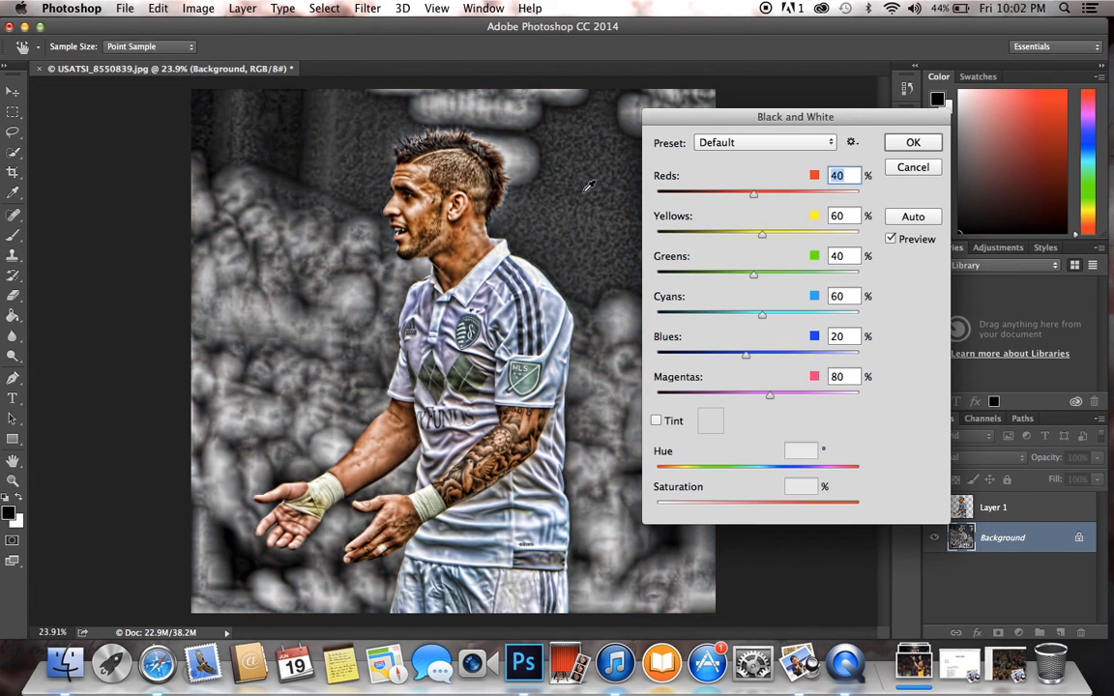
{"action": "left_click_drag", "start_coordinate": [762, 135], "coordinate": [857, 153]}
{"action": "left_click", "coordinate": [859, 161]}
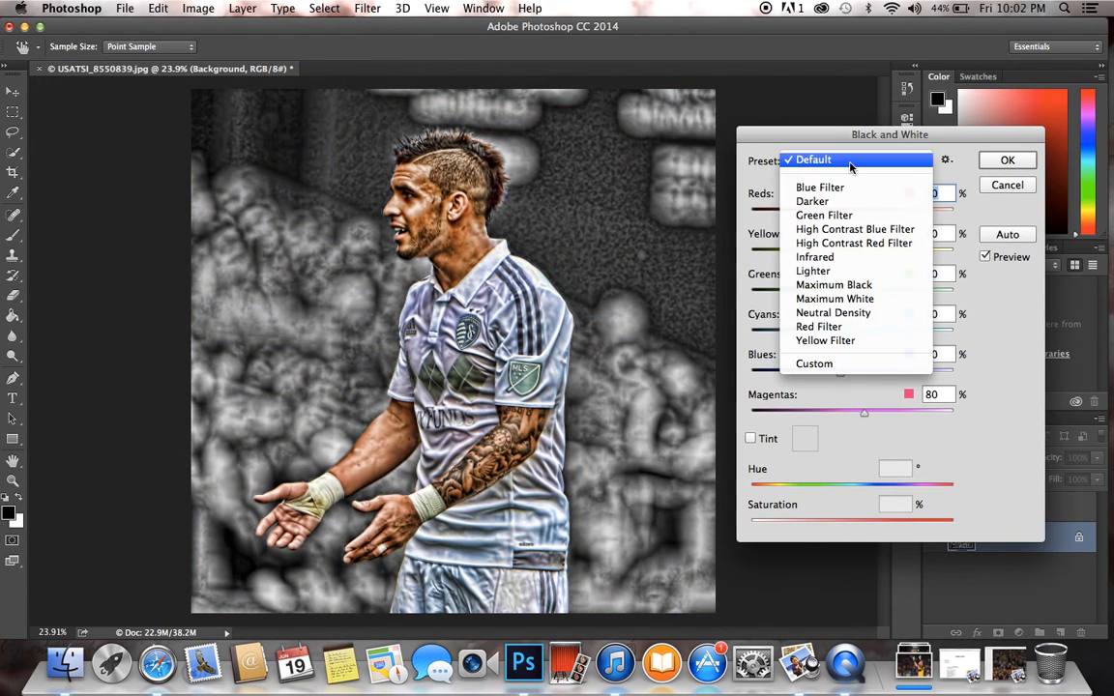
{"action": "left_click", "coordinate": [841, 284]}
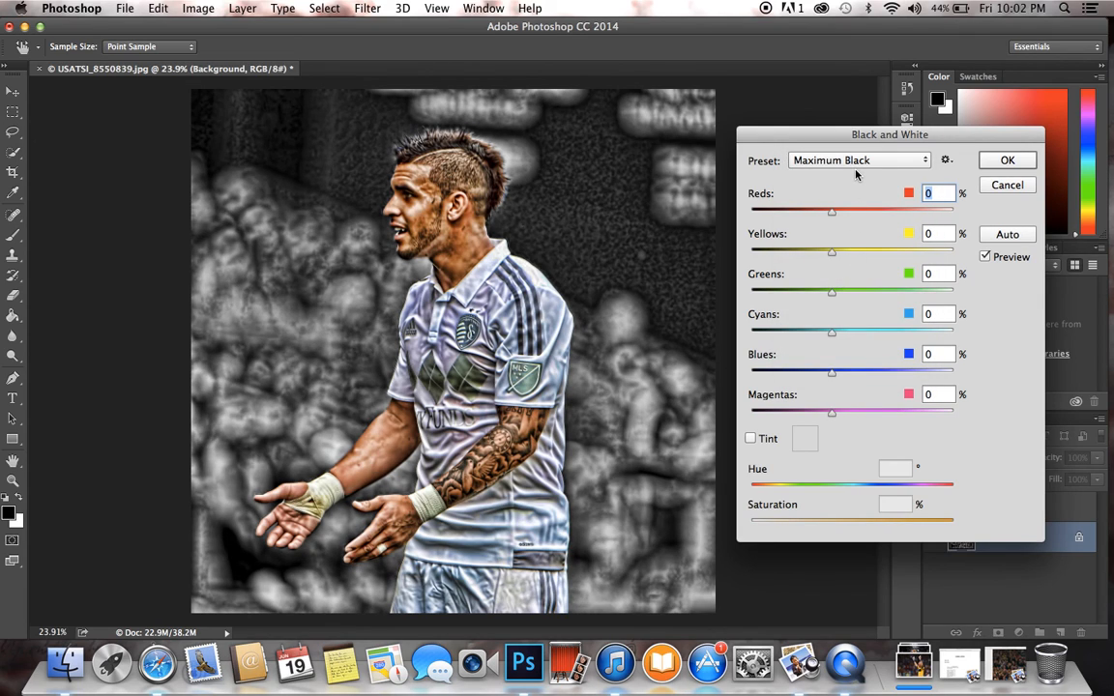
- Compare the Default preset with Maximum Black and apply the Black & White adjustment using Maximum Black
{"action": "left_click", "coordinate": [856, 162]}
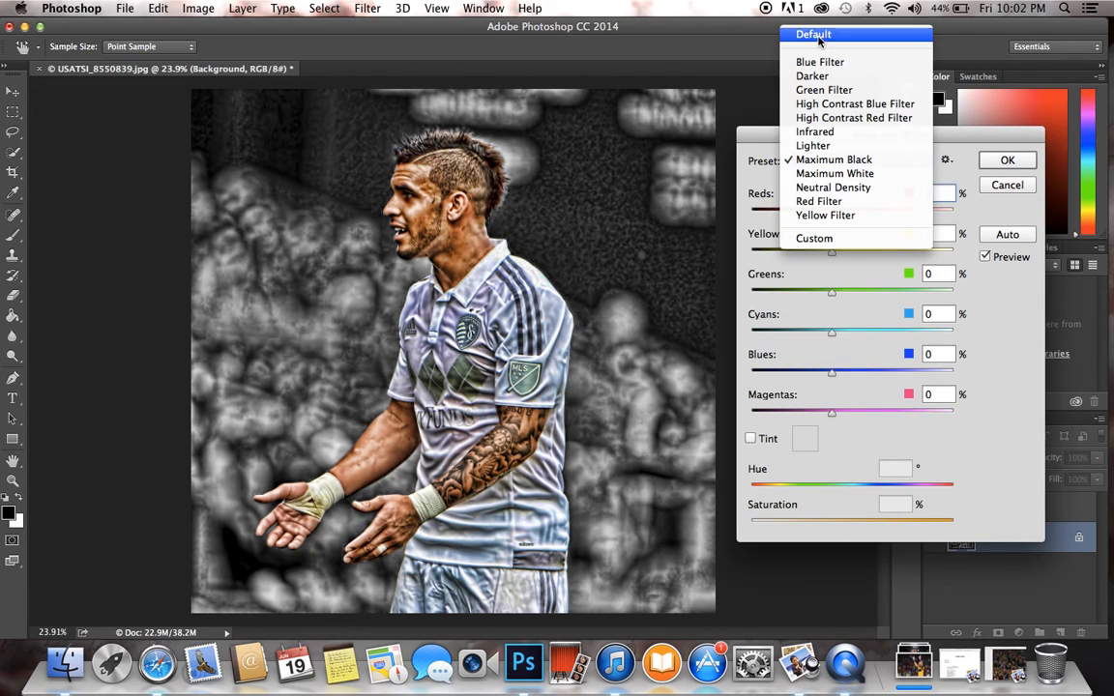
{"action": "left_click", "coordinate": [816, 39]}
{"action": "left_click", "coordinate": [837, 159]}
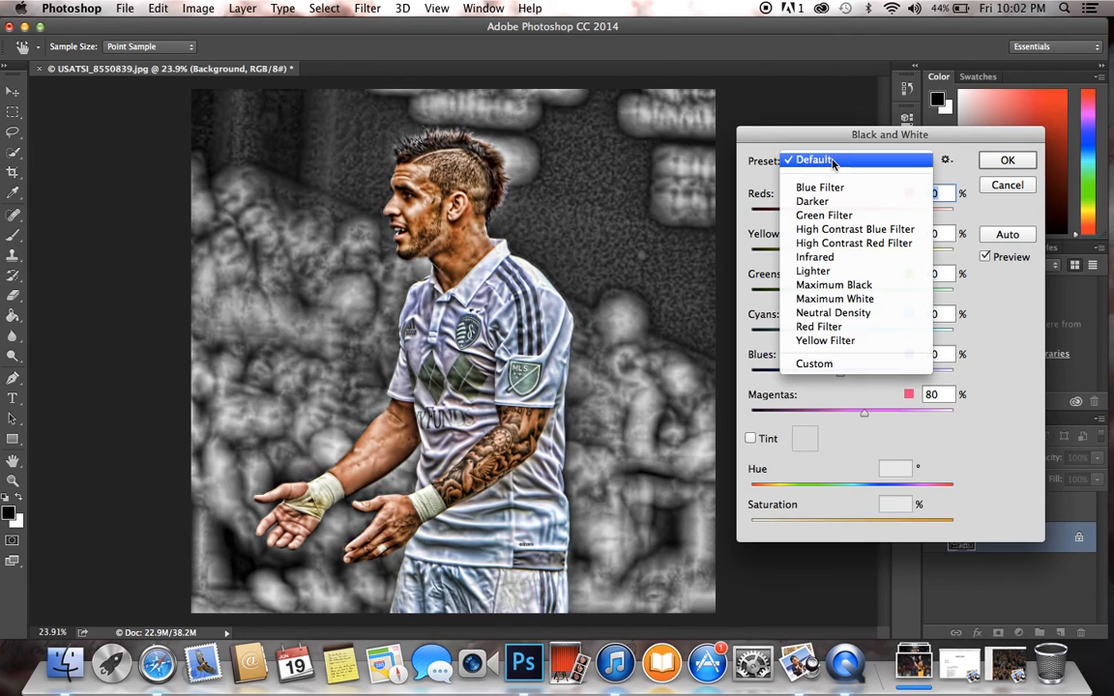
{"action": "left_click", "coordinate": [851, 285]}
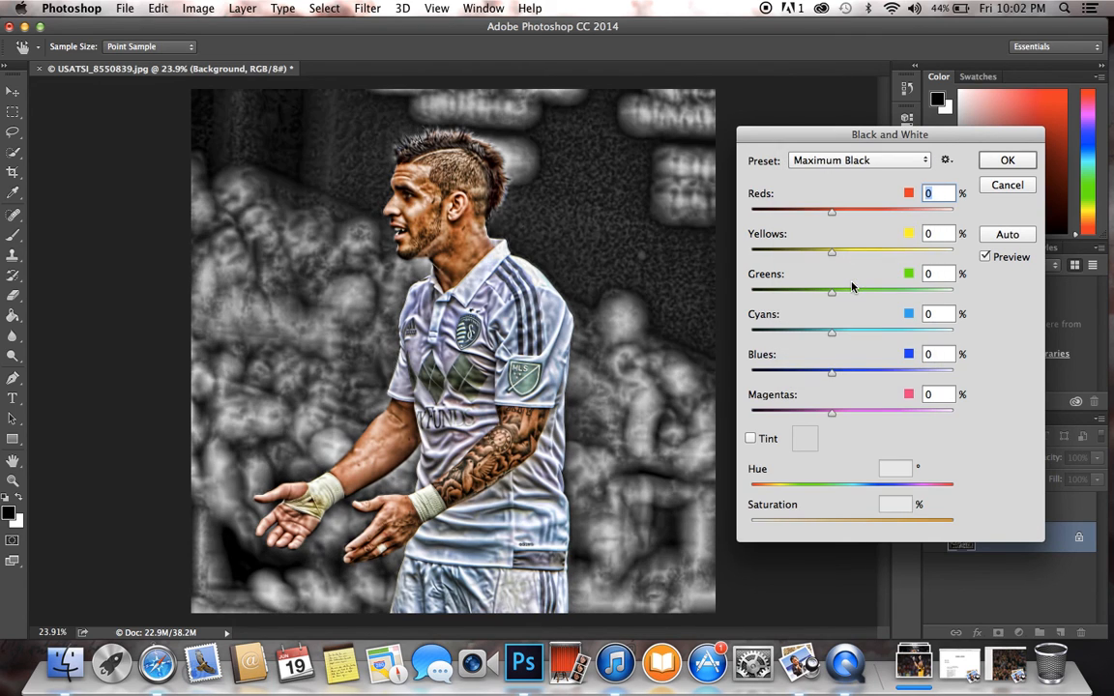
{"action": "left_click", "coordinate": [1007, 161]}
{"action": "scroll", "coordinate": [764, 287], "scroll_direction": "down", "scroll_amount": 3}
{"action": "scroll", "coordinate": [764, 288], "scroll_direction": "up", "scroll_amount": 3}
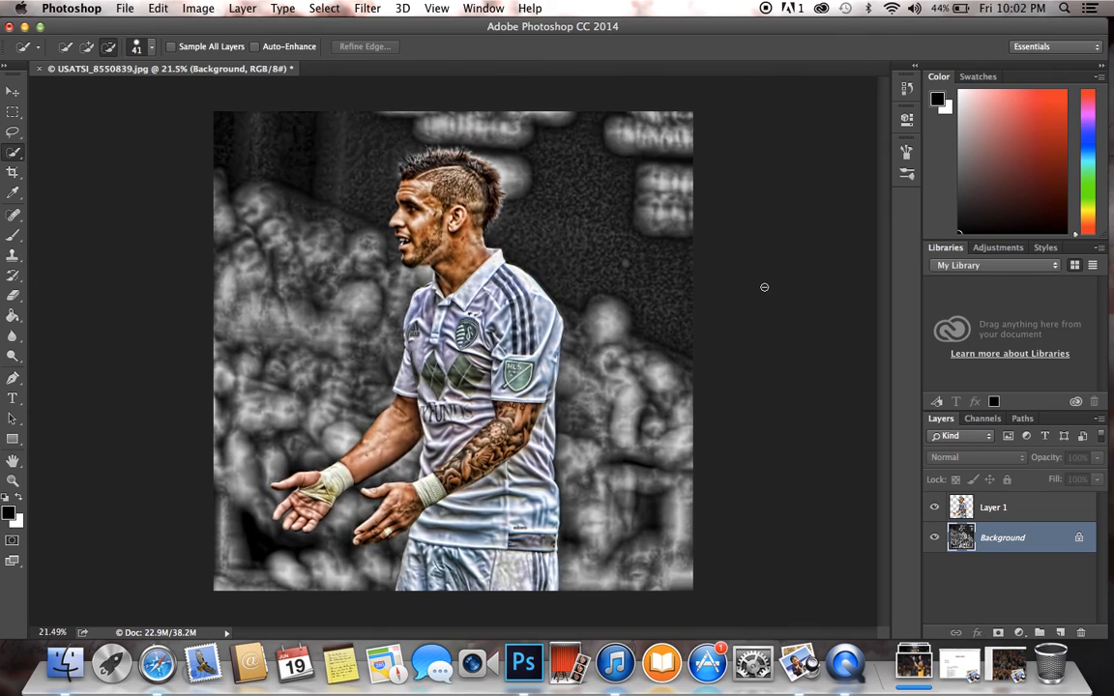
{"action": "scroll", "coordinate": [764, 287], "scroll_direction": "up", "scroll_amount": 2}
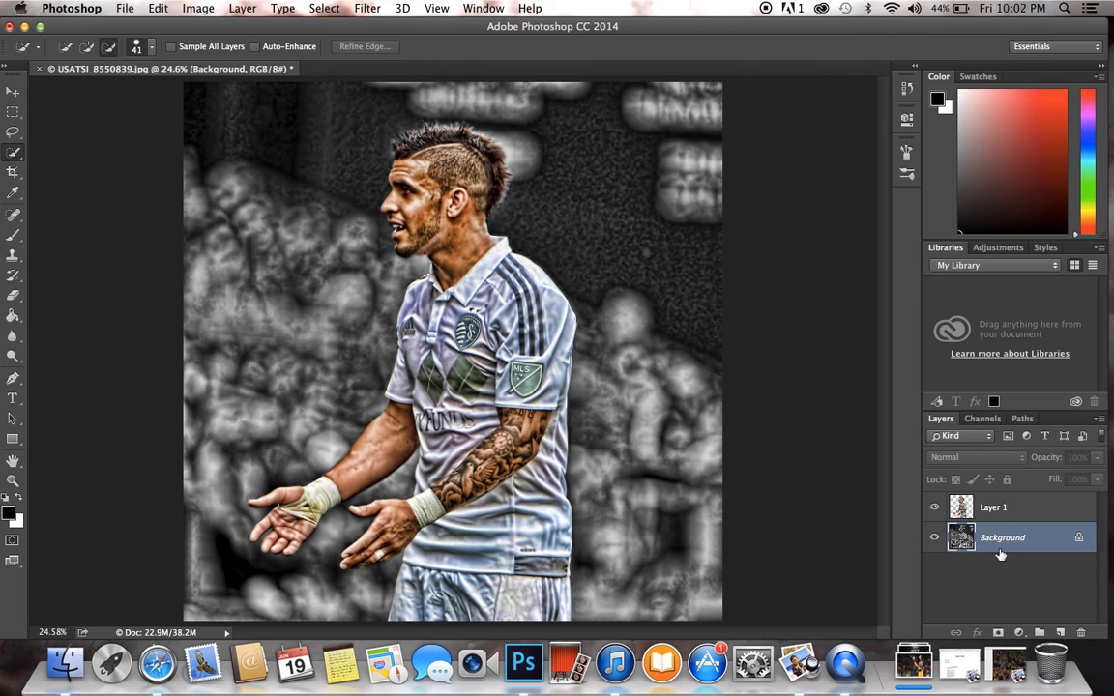
{"action": "left_click", "coordinate": [1059, 633]}
{"action": "left_click", "coordinate": [1005, 568]}
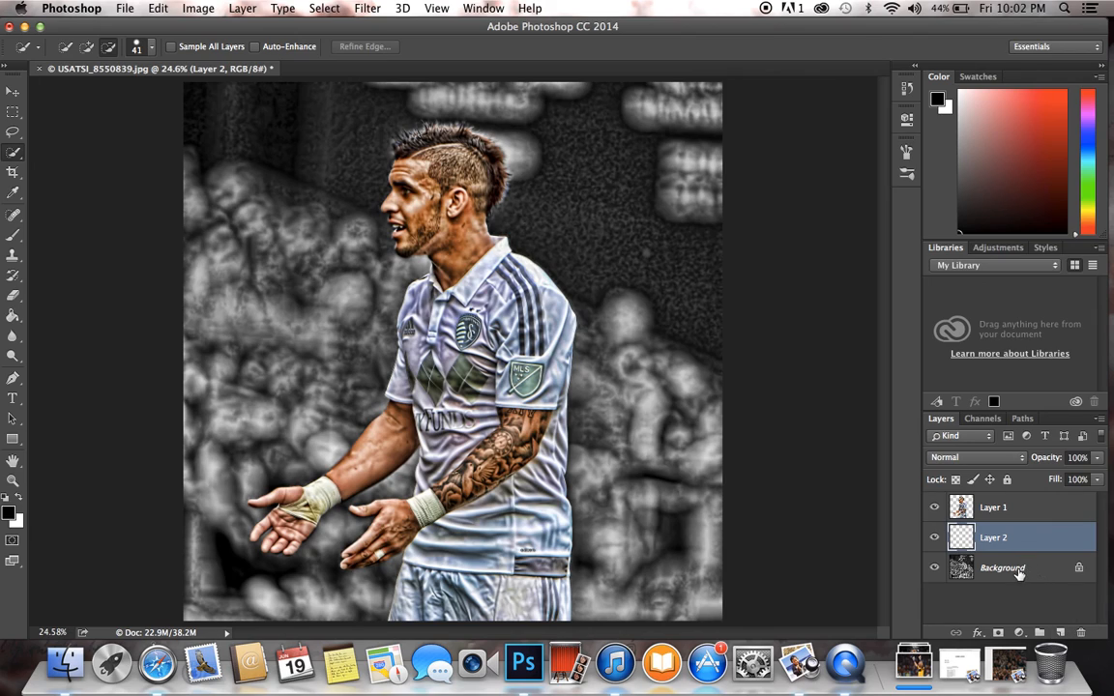
{"action": "left_click", "coordinate": [1015, 538]}
{"action": "key", "text": "Delete"}
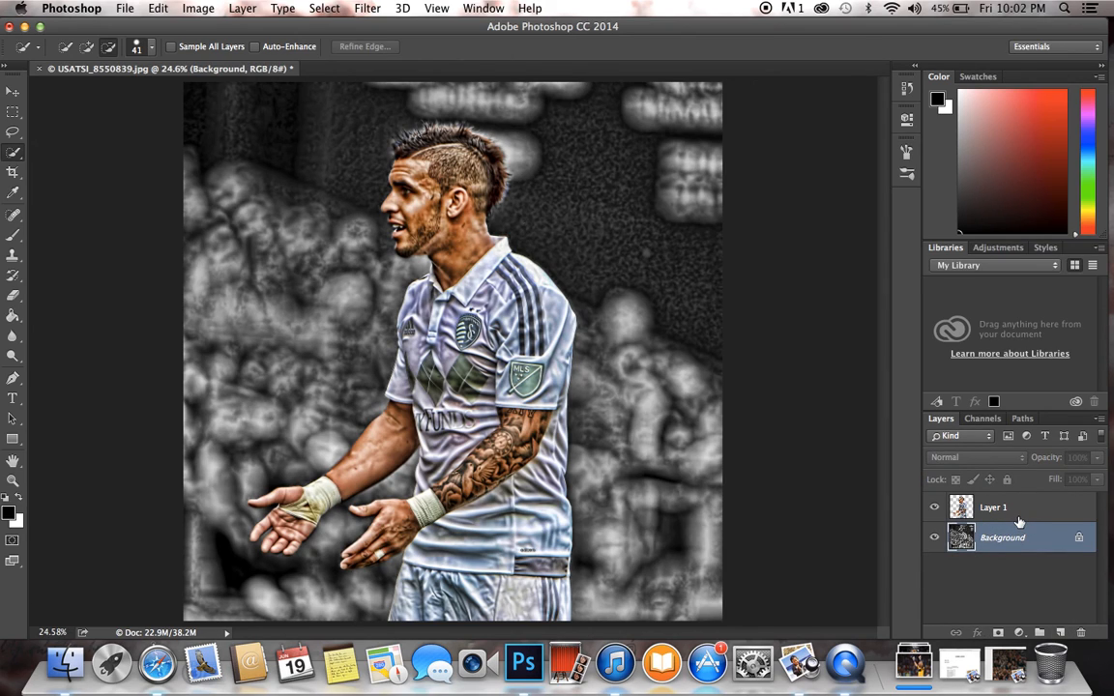
{"action": "left_click", "coordinate": [1017, 518]}
{"action": "key", "text": "super+alt+shift+n"}
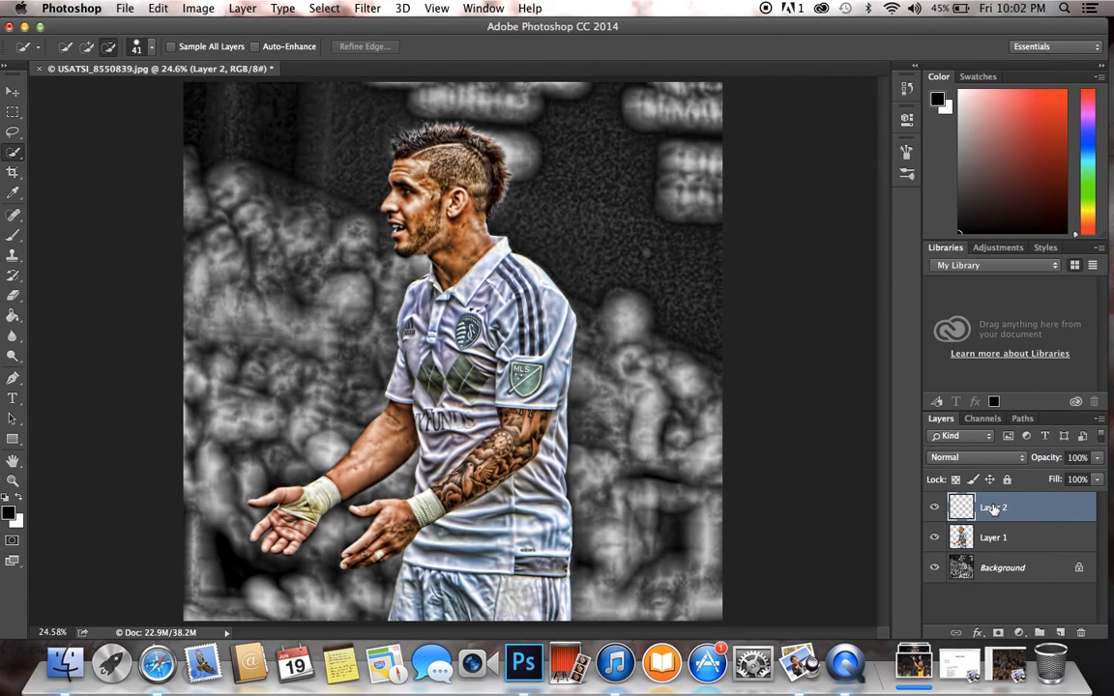
{"action": "left_click_drag", "start_coordinate": [991, 512], "coordinate": [1079, 632]}
- Add a layer directly above the Background and place KCLOGO.jpg from the Purple folder there at 100% scale
{"action": "left_click", "coordinate": [952, 541]}
{"action": "left_click", "coordinate": [1061, 631]}
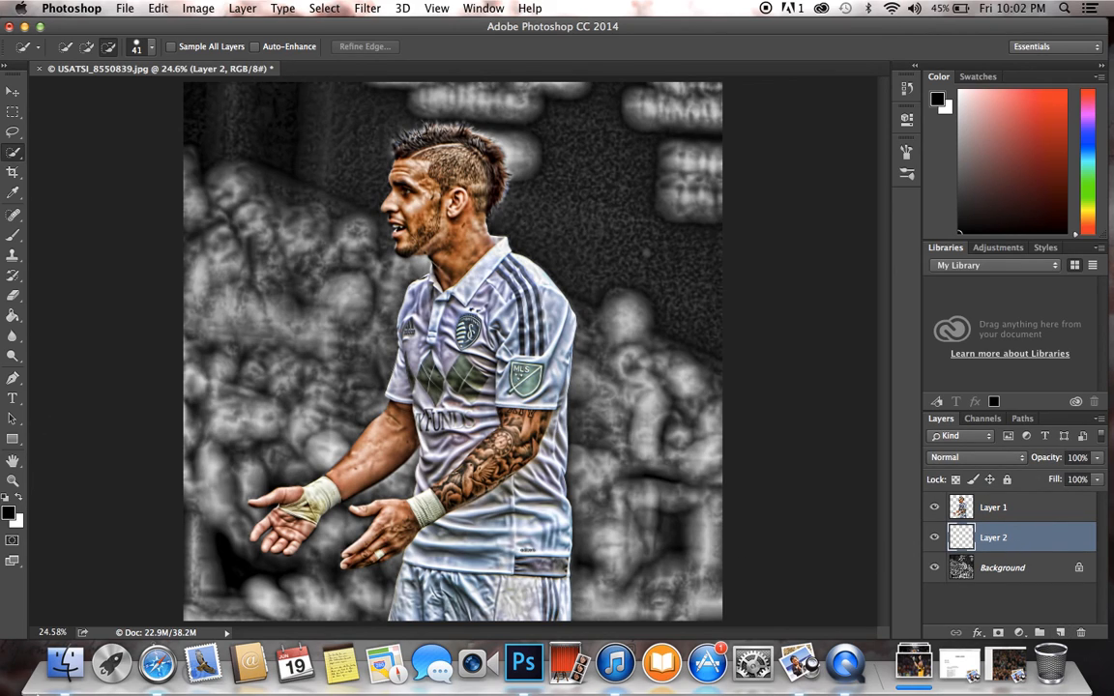
{"action": "left_click", "coordinate": [65, 663]}
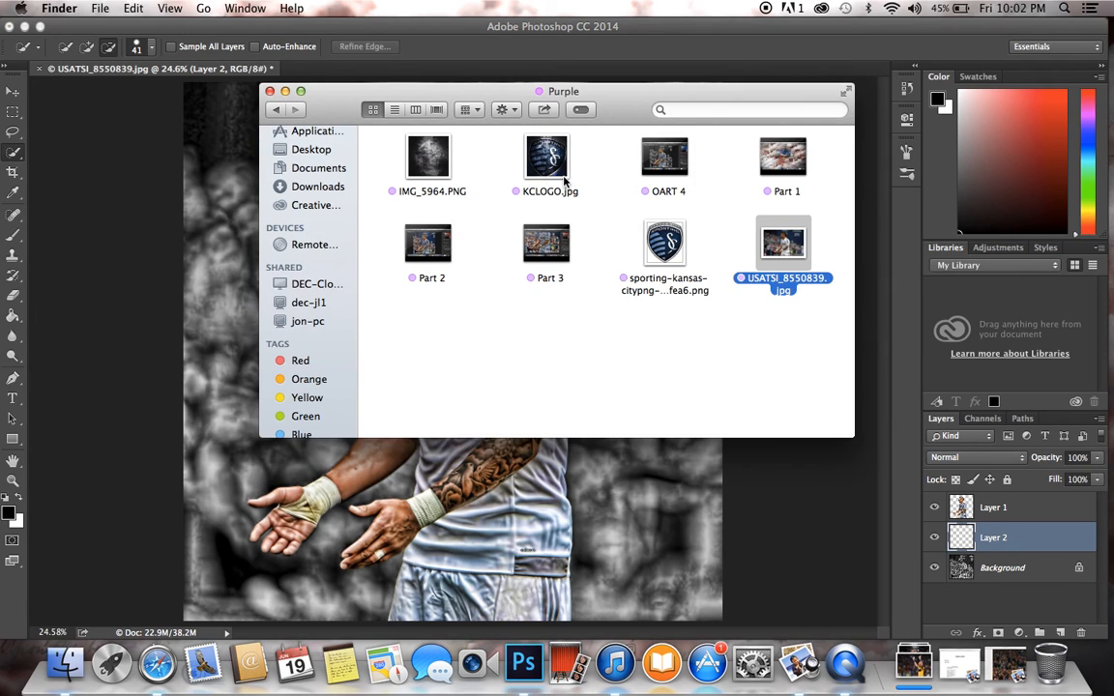
{"action": "left_click_drag", "start_coordinate": [559, 174], "coordinate": [454, 520]}
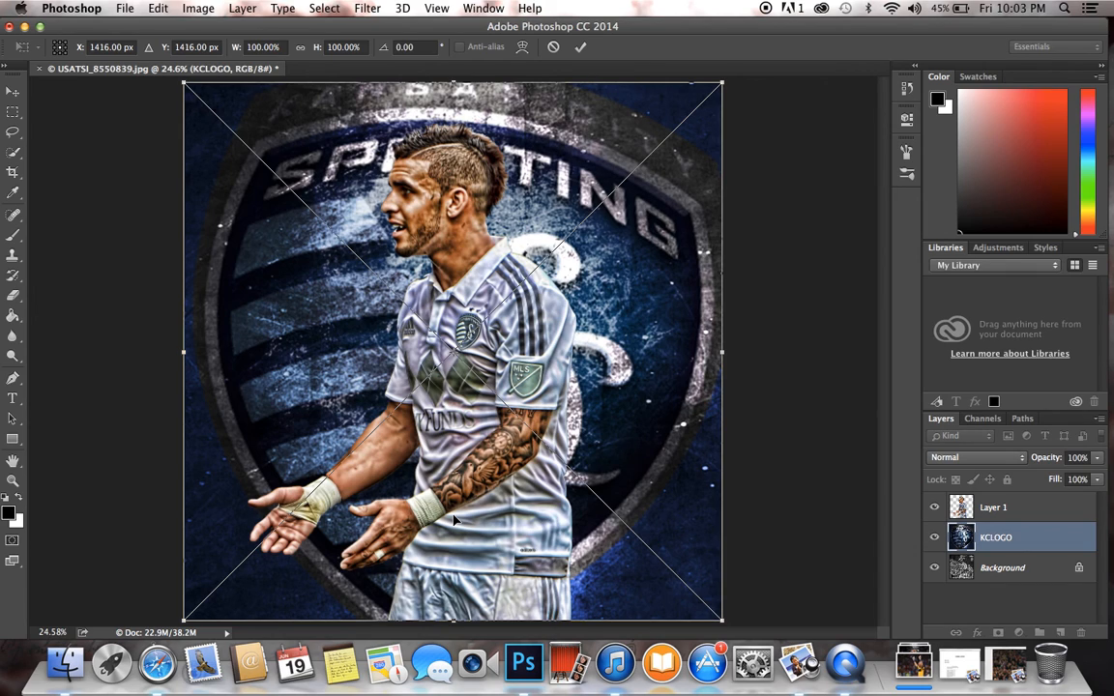
{"action": "key", "text": "Return"}
{"action": "key", "text": "w"}
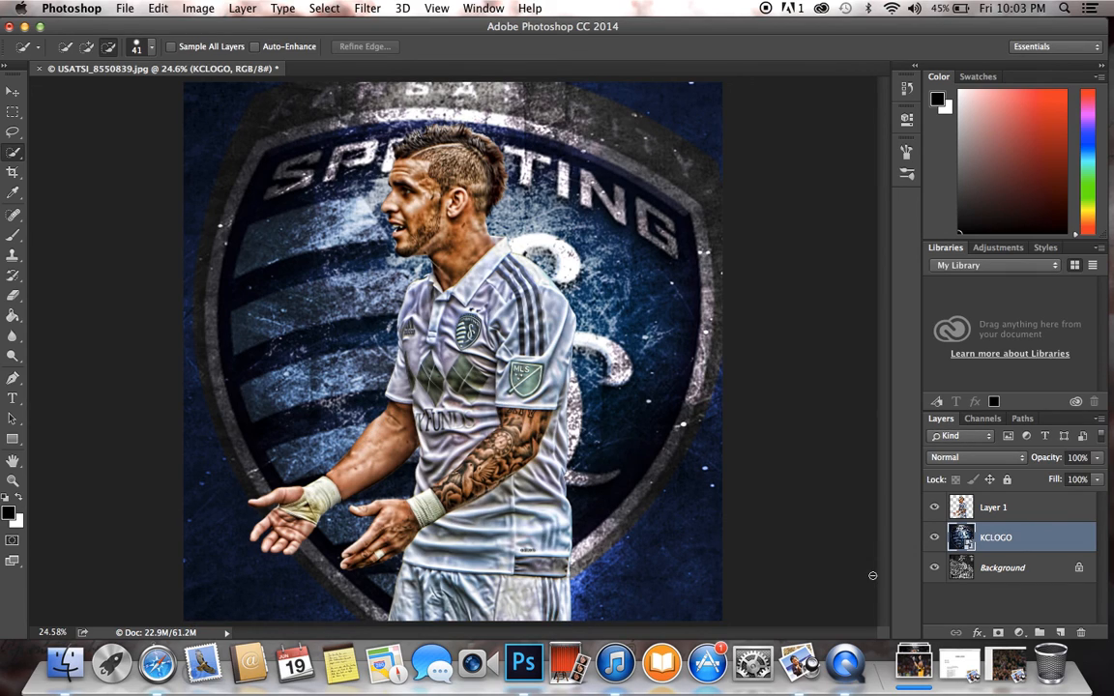
- Try the Soft Light and Hard Light blend modes on the KCLOGO layer
{"action": "left_click", "coordinate": [973, 457]}
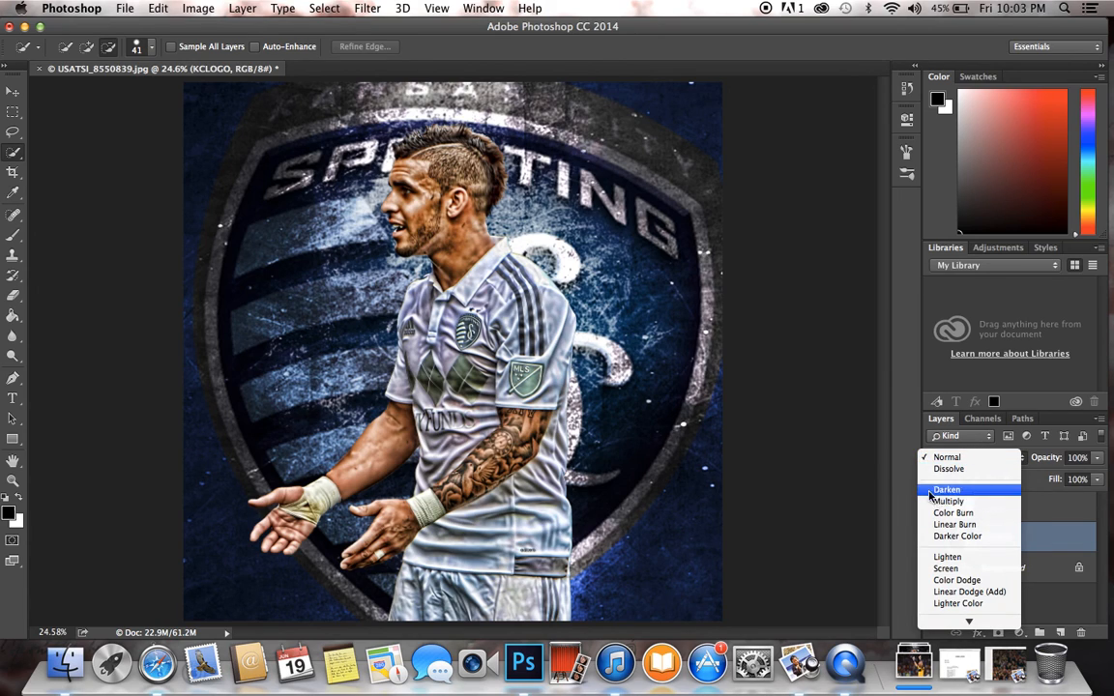
{"action": "left_click", "coordinate": [878, 456]}
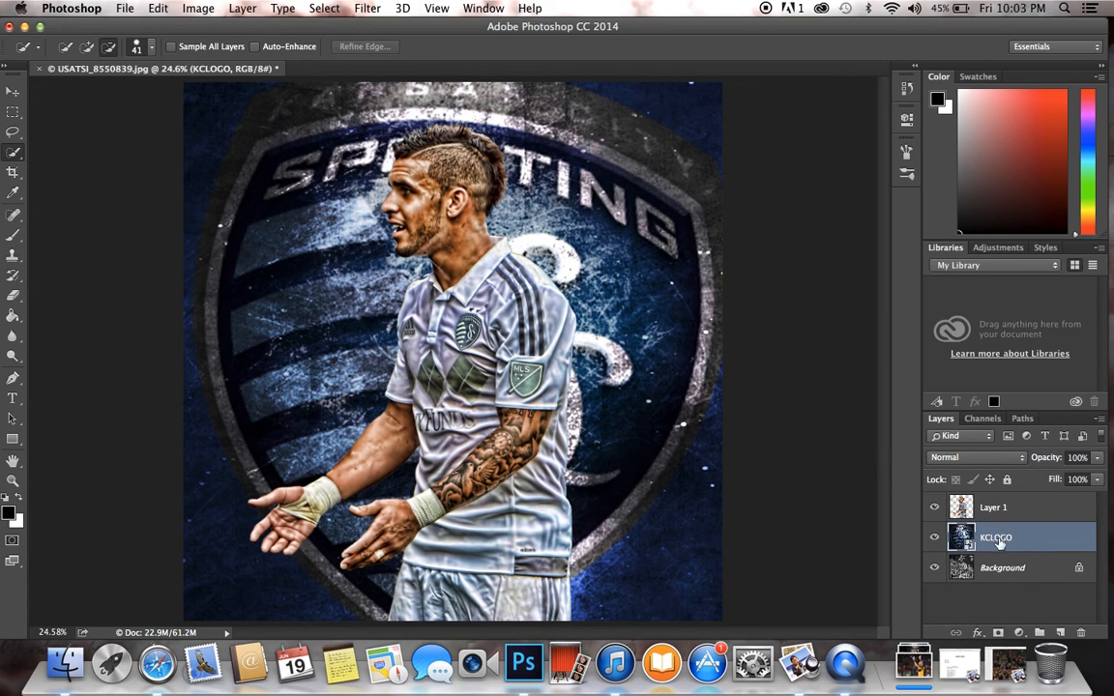
{"action": "left_click", "coordinate": [991, 461]}
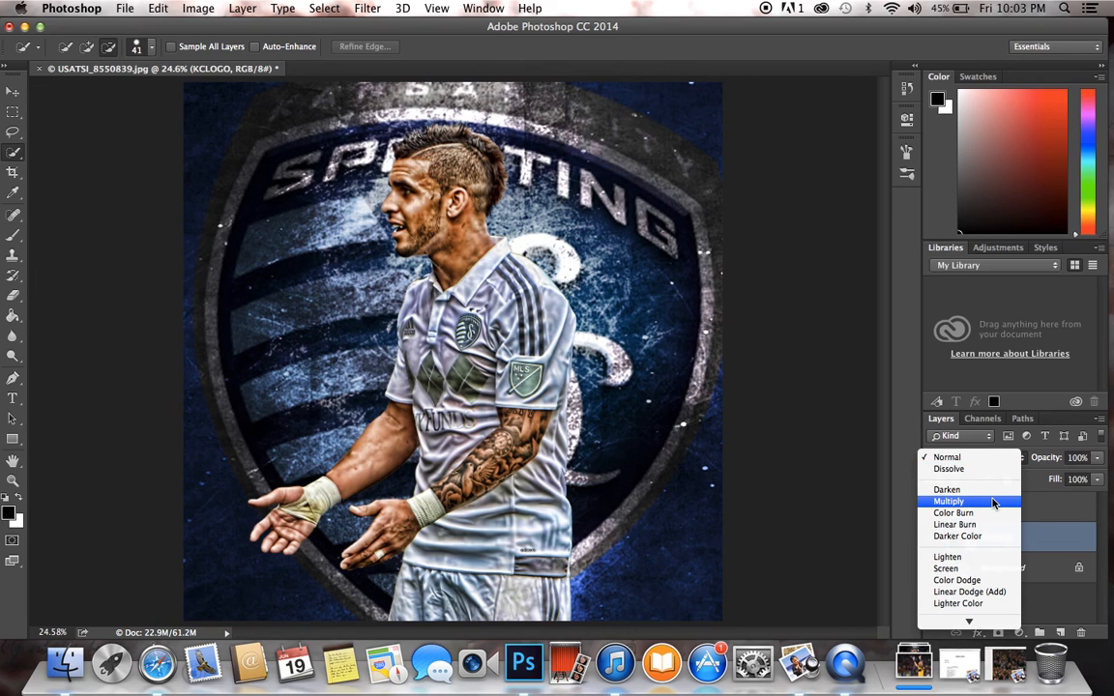
{"action": "mouse_move", "coordinate": [974, 618]}
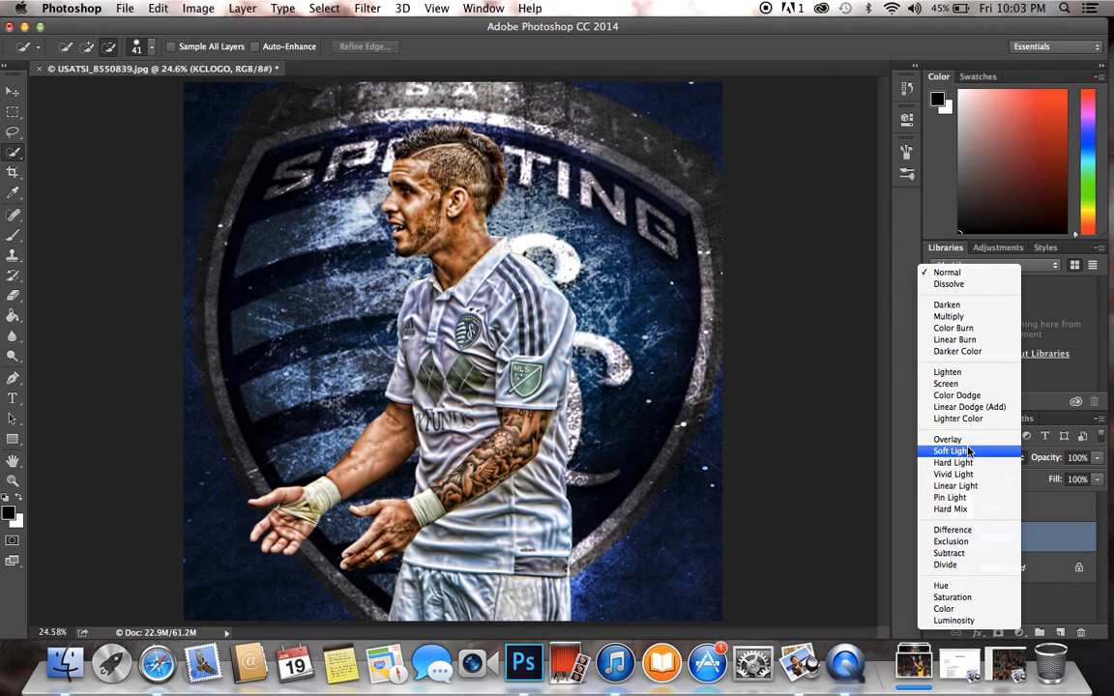
{"action": "left_click", "coordinate": [967, 450]}
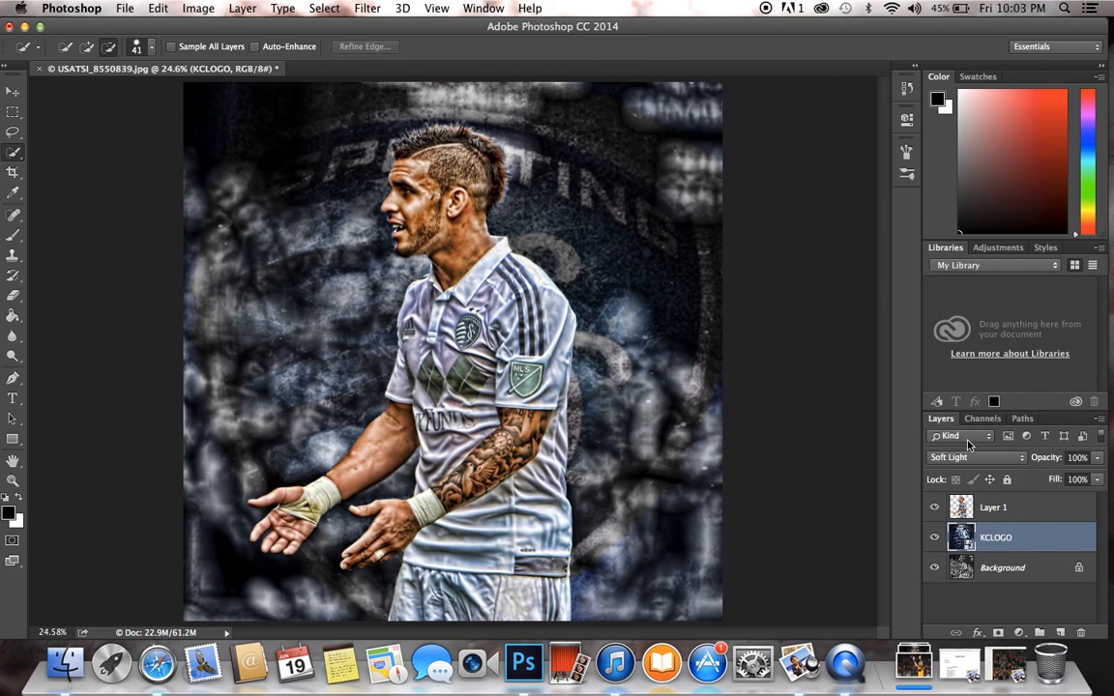
{"action": "left_click", "coordinate": [964, 457]}
{"action": "left_click", "coordinate": [959, 469]}
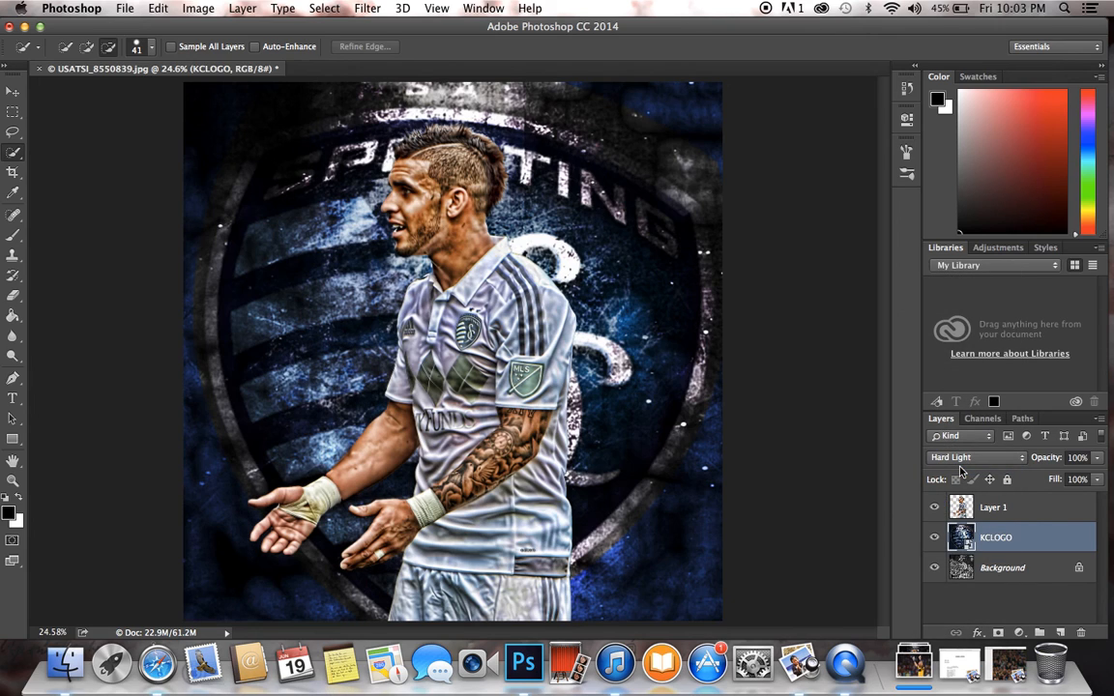
- Set the KCLOGO layer's blend mode to Overlay and add a new empty layer between it and Layer 1
{"action": "left_click", "coordinate": [963, 457]}
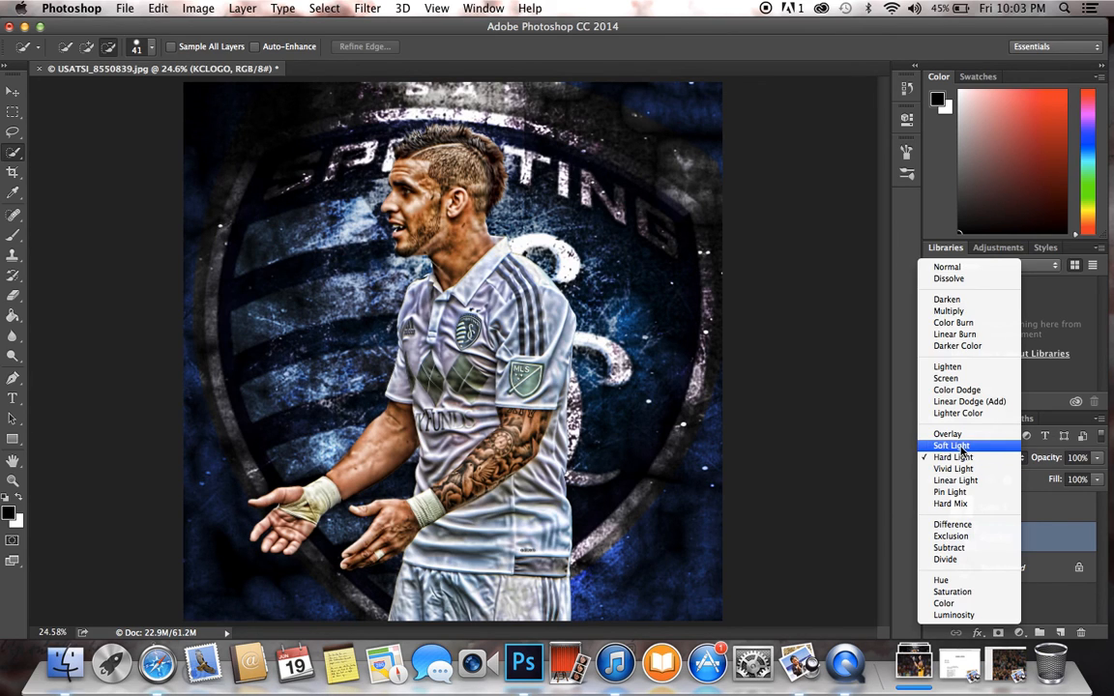
{"action": "left_click", "coordinate": [960, 434]}
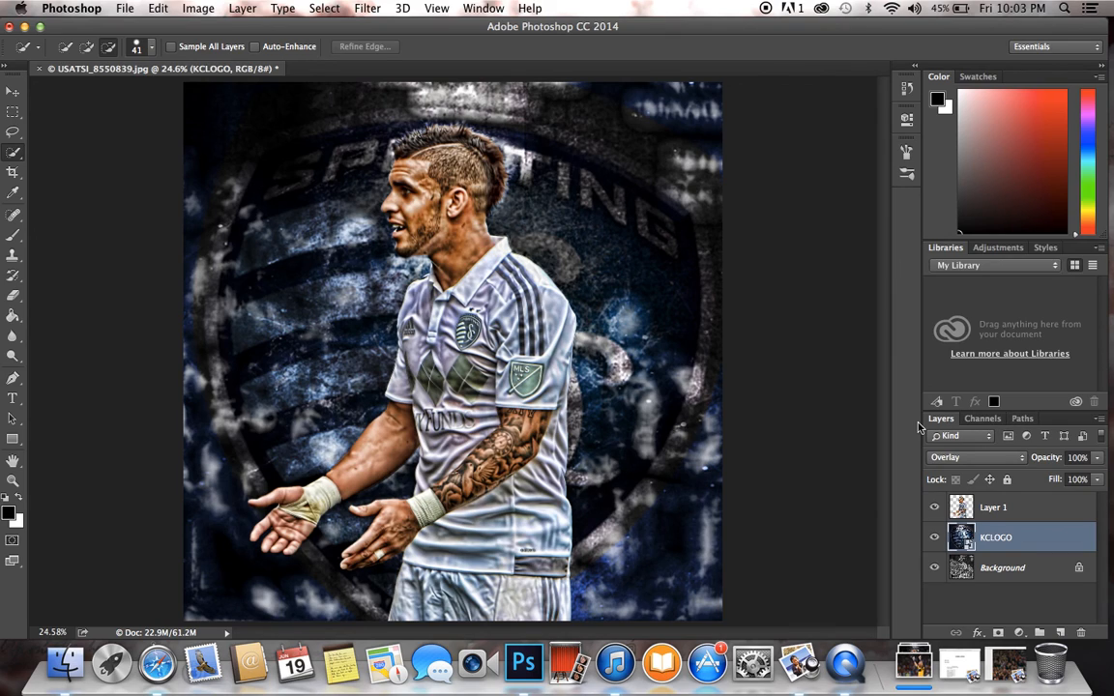
{"action": "left_click", "coordinate": [1021, 511]}
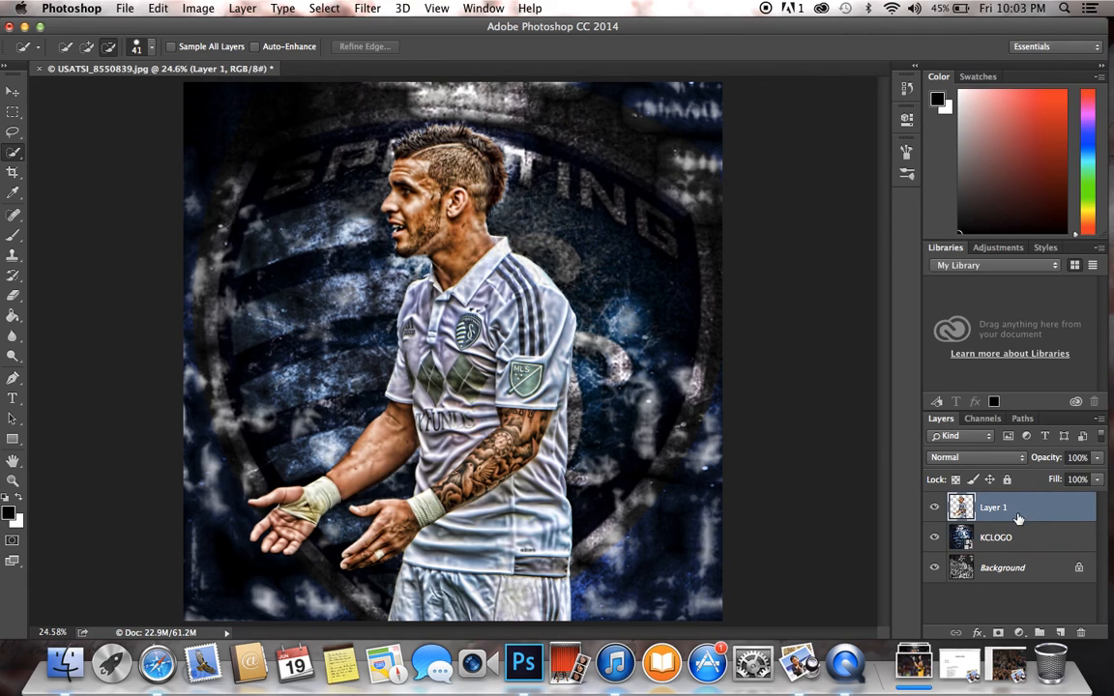
{"action": "left_click", "coordinate": [1016, 538]}
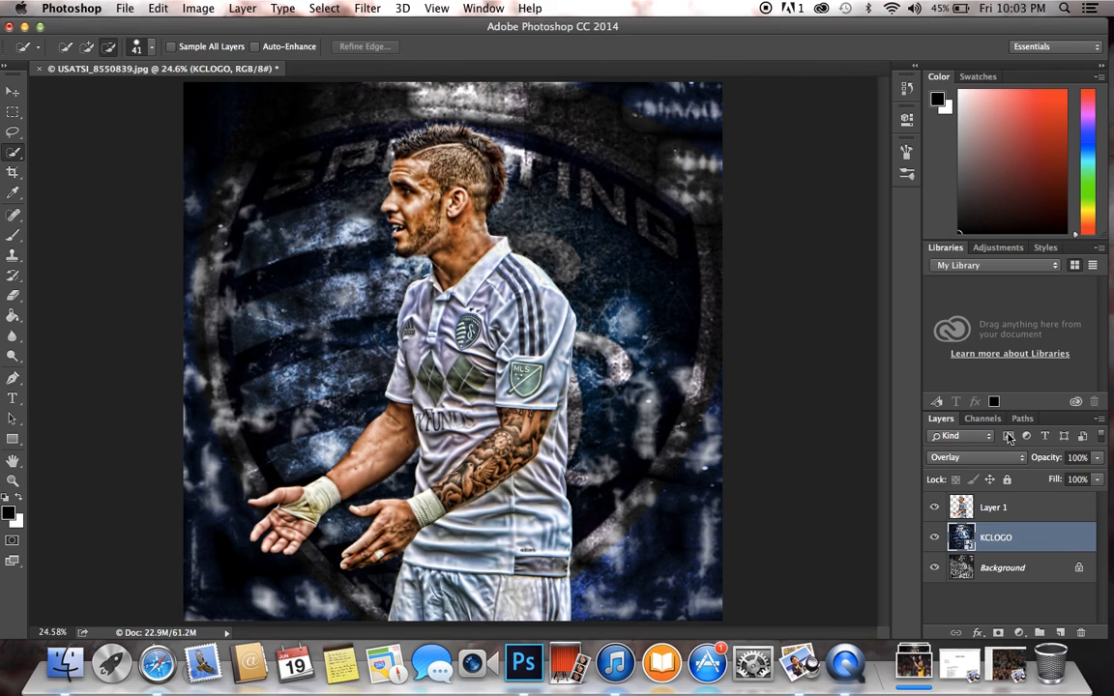
{"action": "left_click", "coordinate": [1059, 632]}
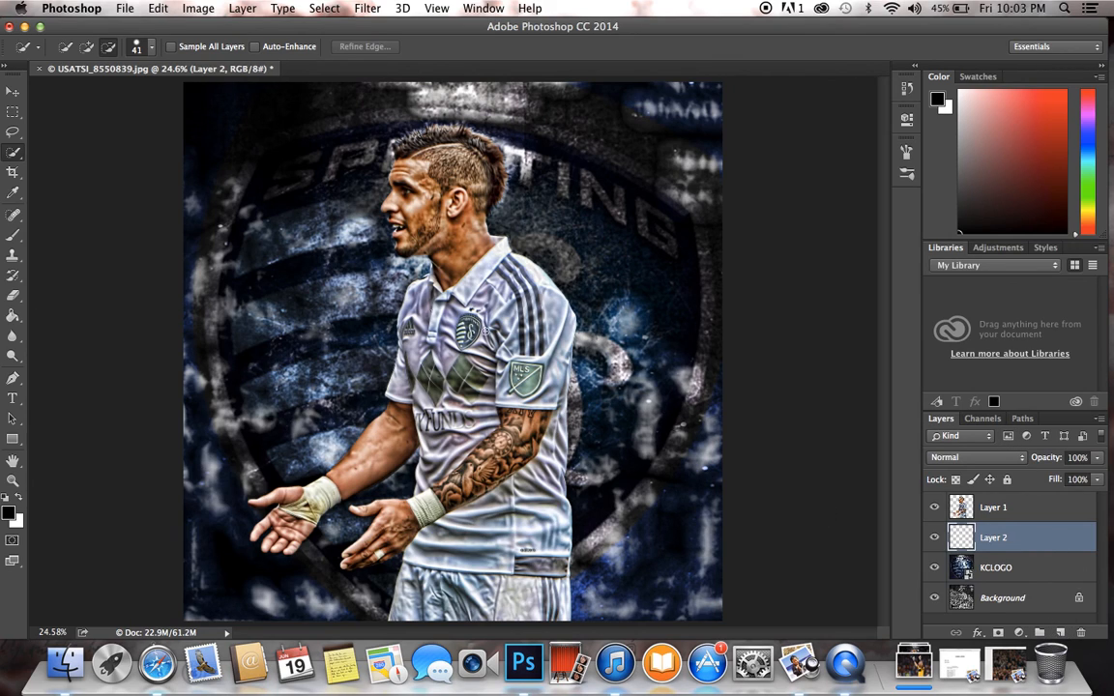
- Activate the Brush tool and choose the 1387 px fine speckle splatter brush preset
{"action": "left_click", "coordinate": [14, 232]}
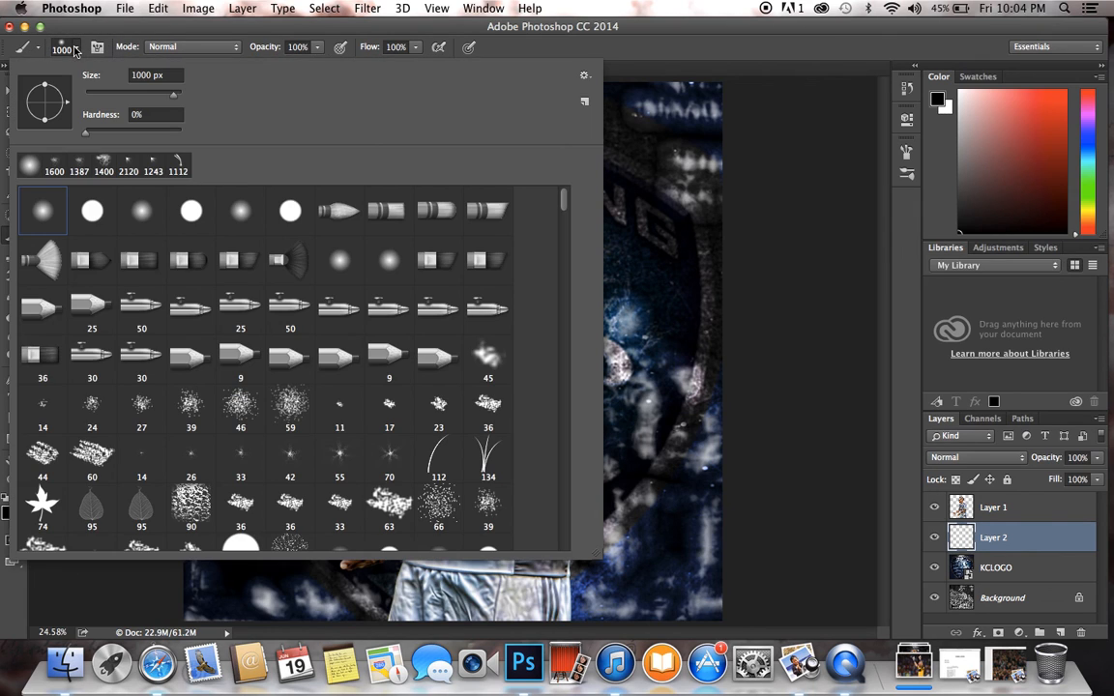
{"action": "left_click", "coordinate": [70, 48]}
{"action": "mouse_move", "coordinate": [566, 209]}
{"action": "left_mouse_down"}
{"action": "mouse_move", "coordinate": [565, 336]}
{"action": "mouse_move", "coordinate": [565, 312]}
{"action": "left_mouse_up"}
{"action": "left_click", "coordinate": [49, 336]}
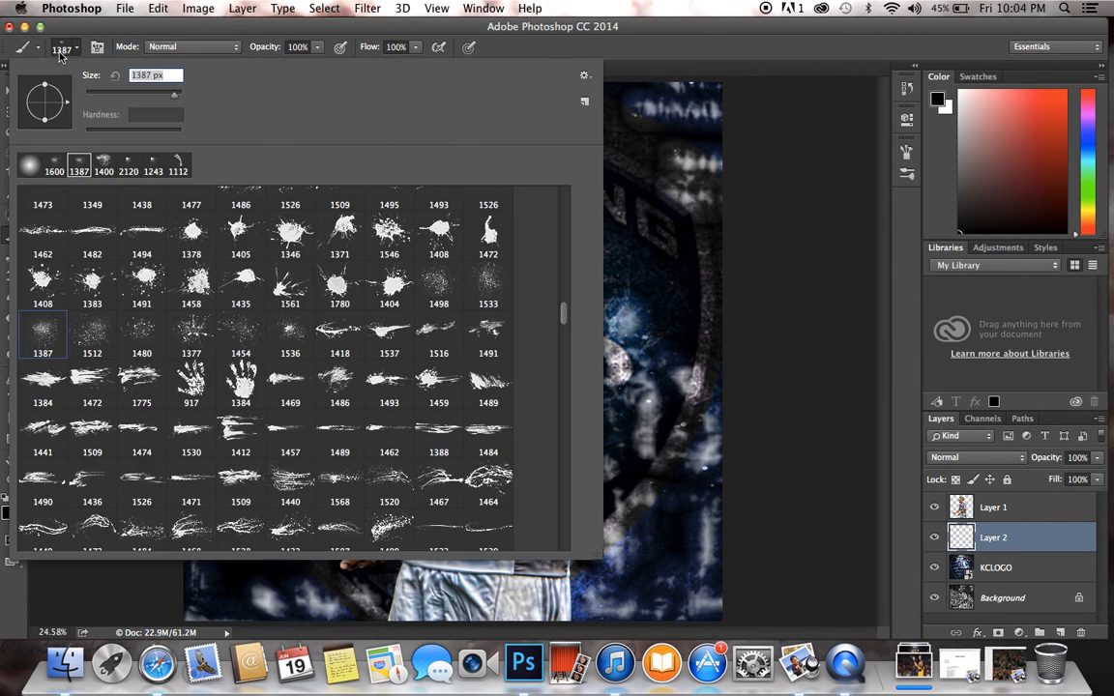
- Make white the foreground colour, test one splatter stamp beside the player's face and undo that stamp
{"action": "left_click", "coordinate": [60, 48]}
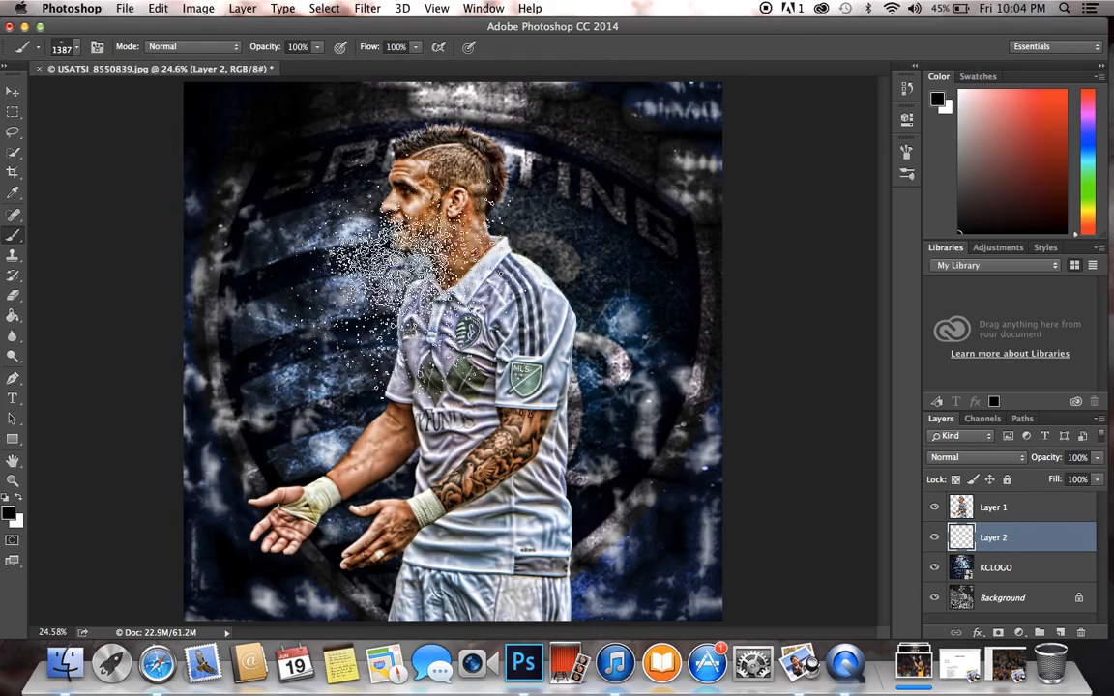
{"action": "left_click", "coordinate": [17, 497]}
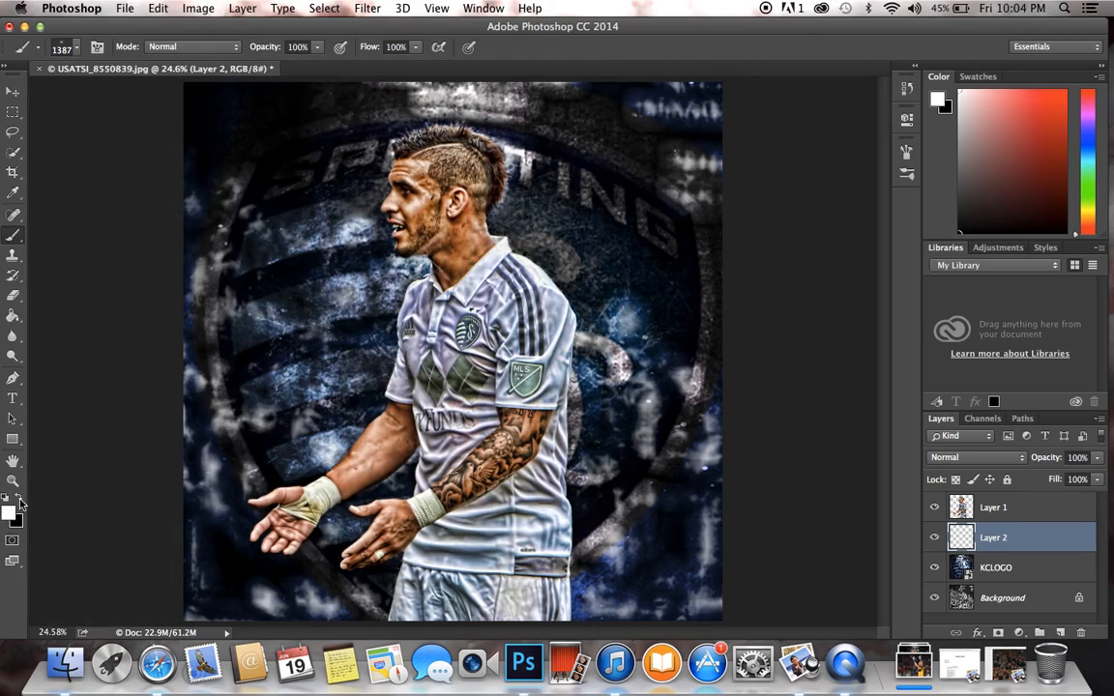
{"action": "left_click", "coordinate": [280, 213]}
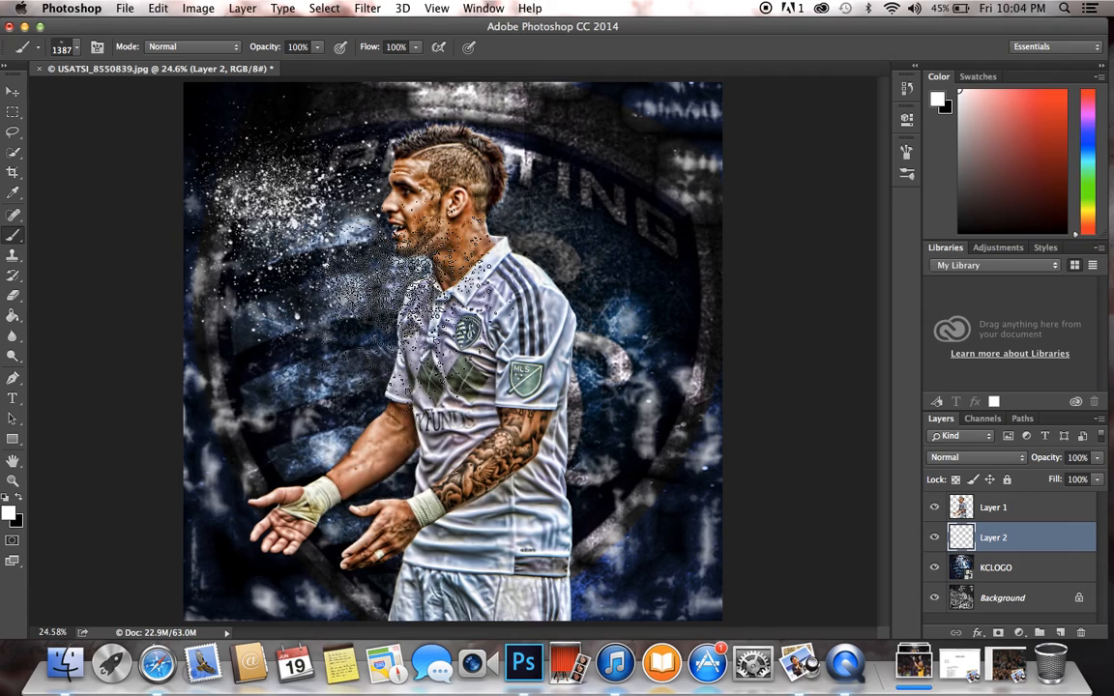
{"action": "key", "text": "super+z"}
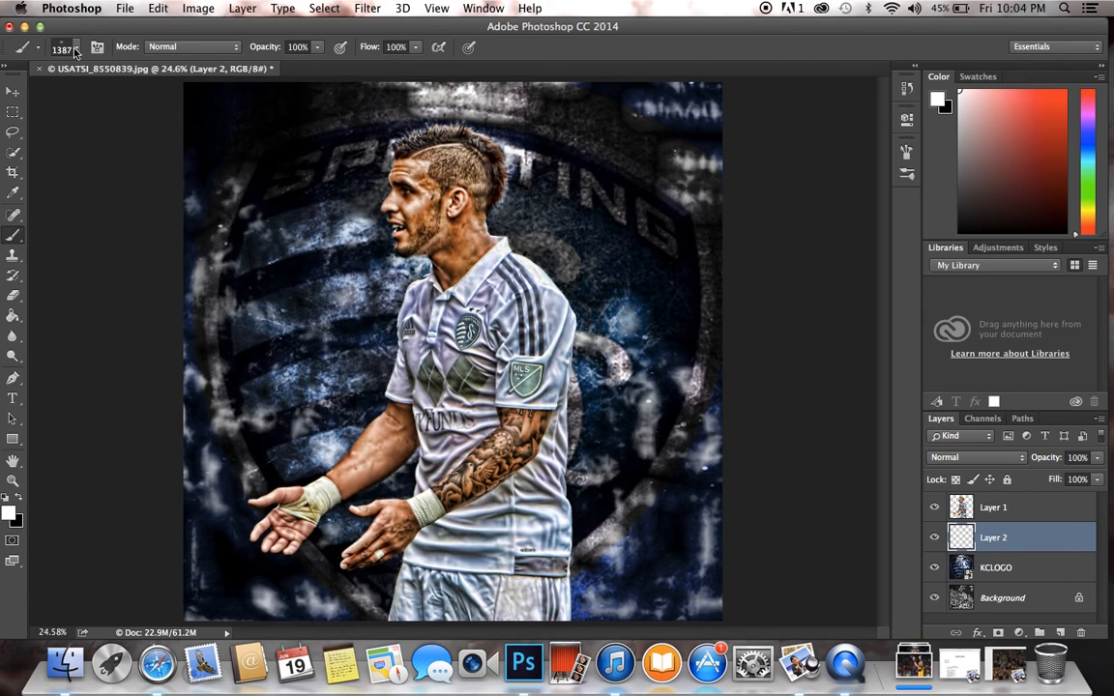
- Set the splatter brush size to 1550 px
{"action": "left_click", "coordinate": [67, 46]}
{"action": "key", "text": "BackSpace"}
{"action": "type", "text": "1500"}
{"action": "key", "text": "BackSpace"}
{"action": "key", "text": "BackSpace"}
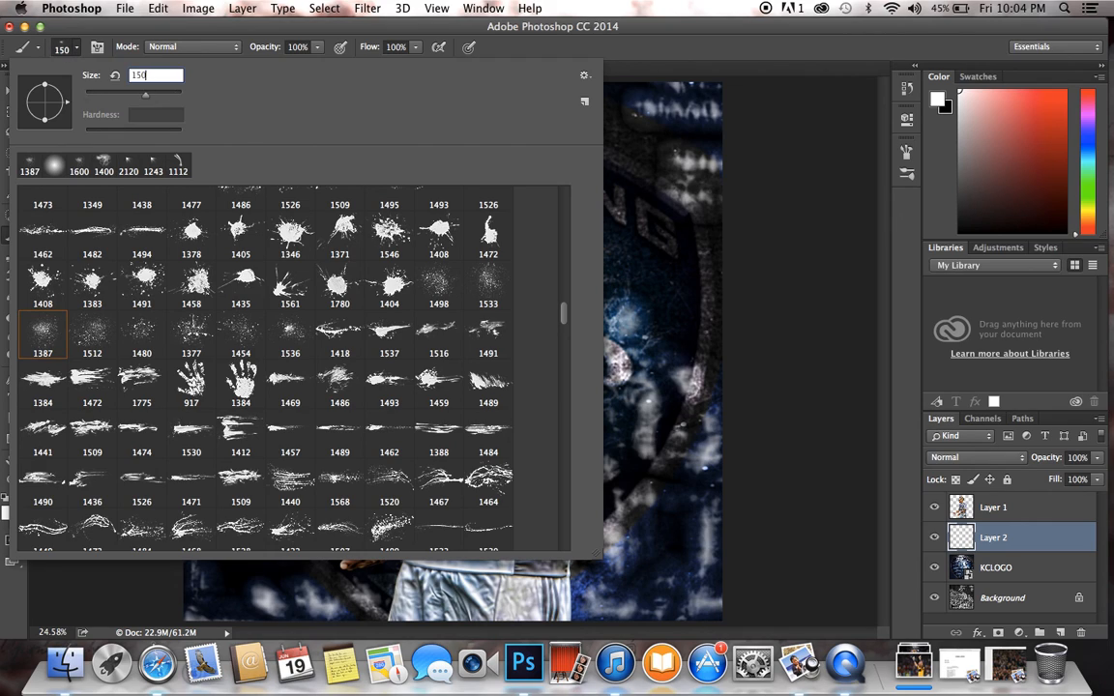
{"action": "type", "text": "50"}
{"action": "key", "text": "Return"}
- Stamp white splatter on Layer 2 around the player's torso and arms, undoing the extra stamp near the right shoulder
{"action": "left_click", "coordinate": [458, 292]}
{"action": "left_click", "coordinate": [527, 364]}
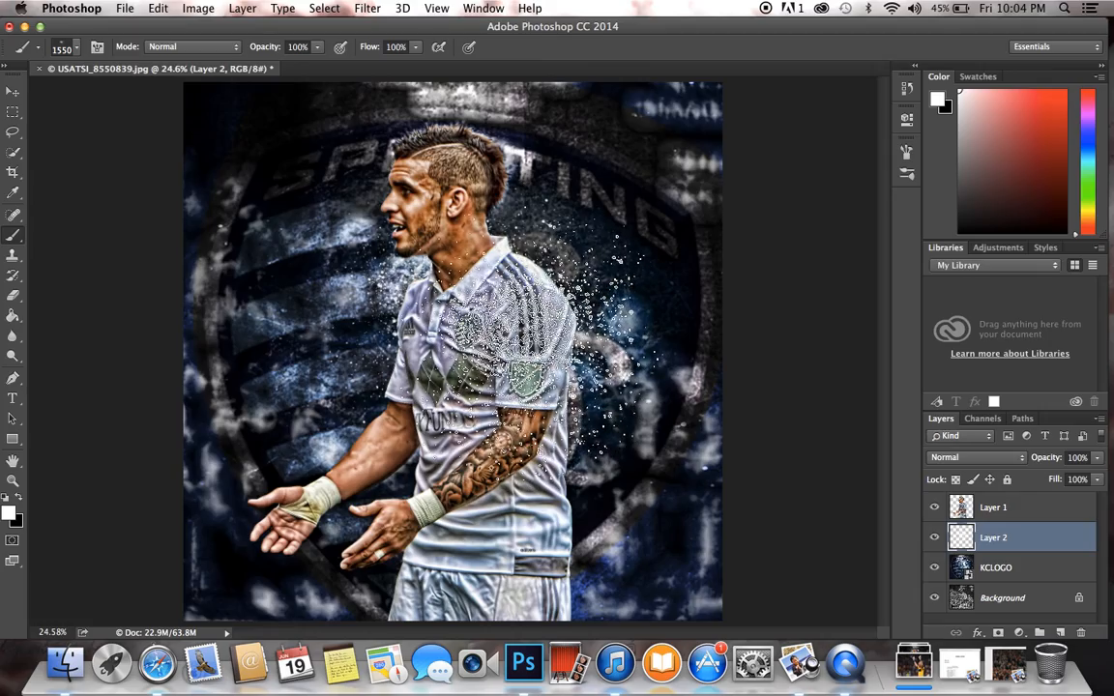
{"action": "left_click", "coordinate": [437, 381]}
{"action": "left_click", "coordinate": [522, 458]}
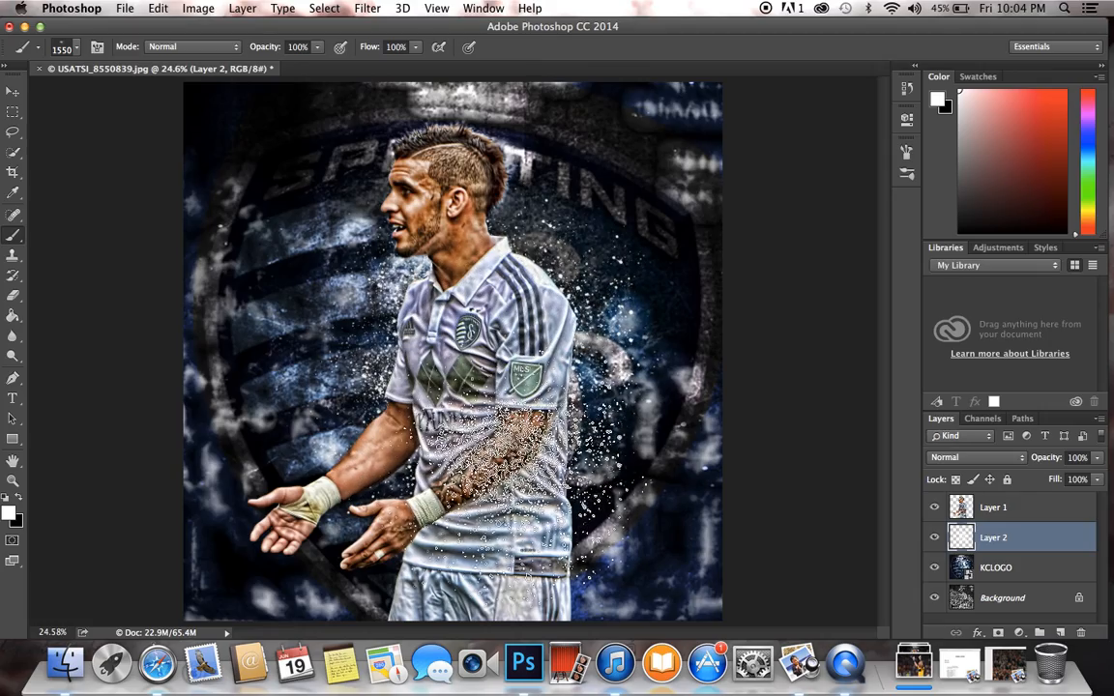
{"action": "left_click", "coordinate": [422, 469]}
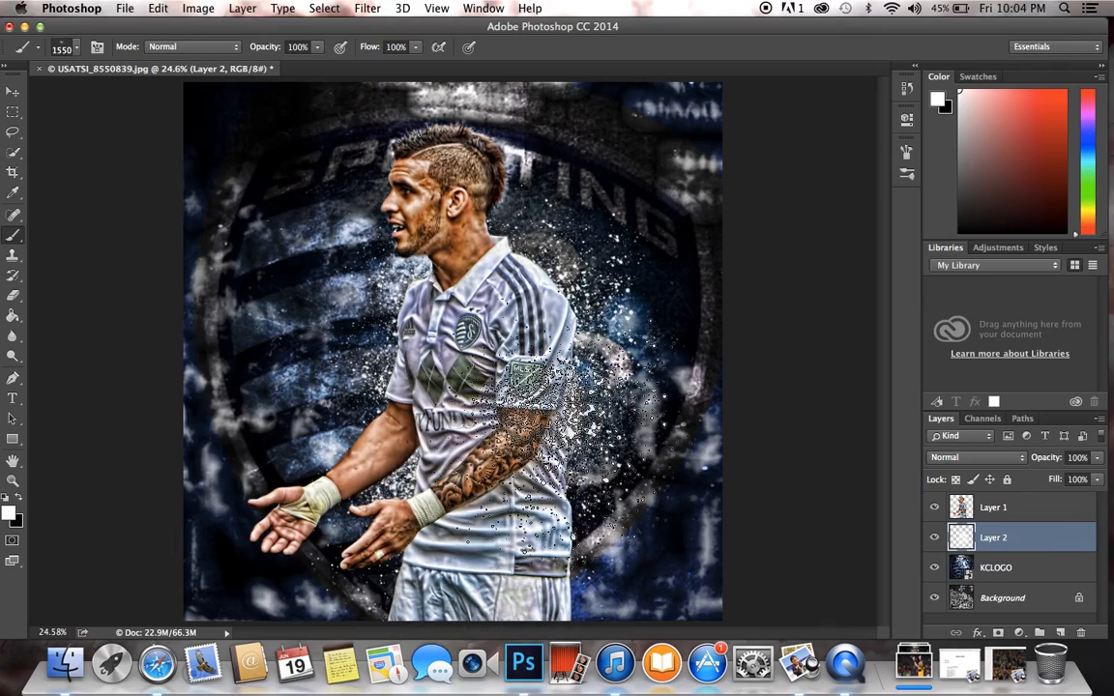
{"action": "left_click", "coordinate": [635, 245]}
{"action": "key", "text": "super+z"}
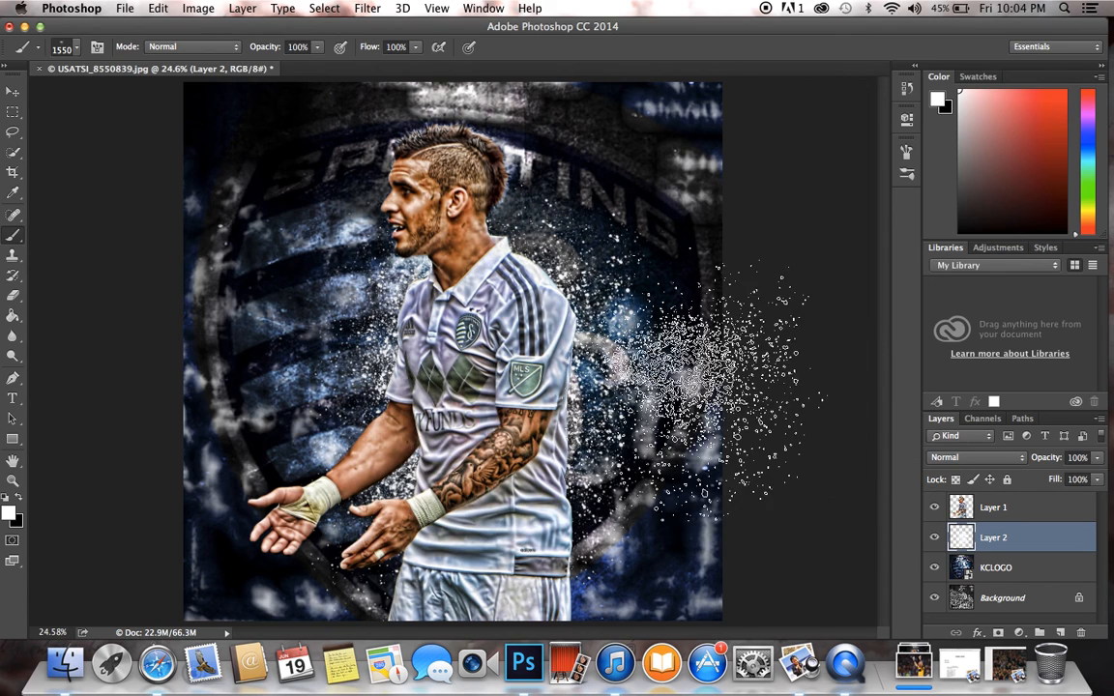
- Add a new layer above Layer 2 and choose the soft round brush at 1000 px with 0% hardness
{"action": "left_click", "coordinate": [1059, 630]}
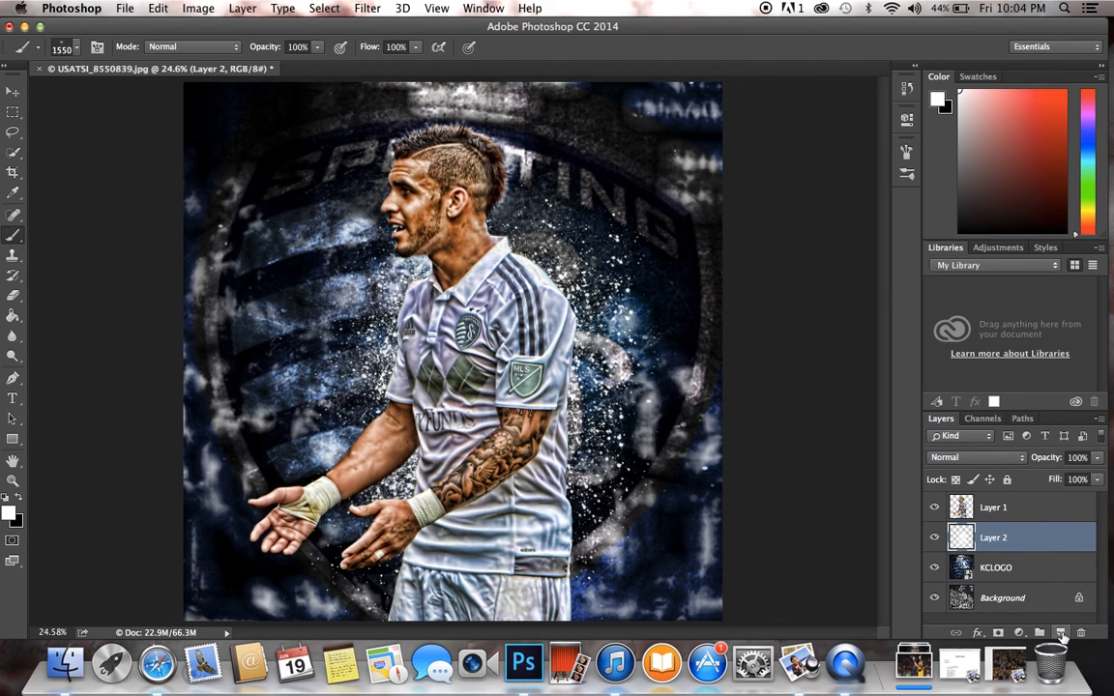
{"action": "left_click", "coordinate": [1061, 633]}
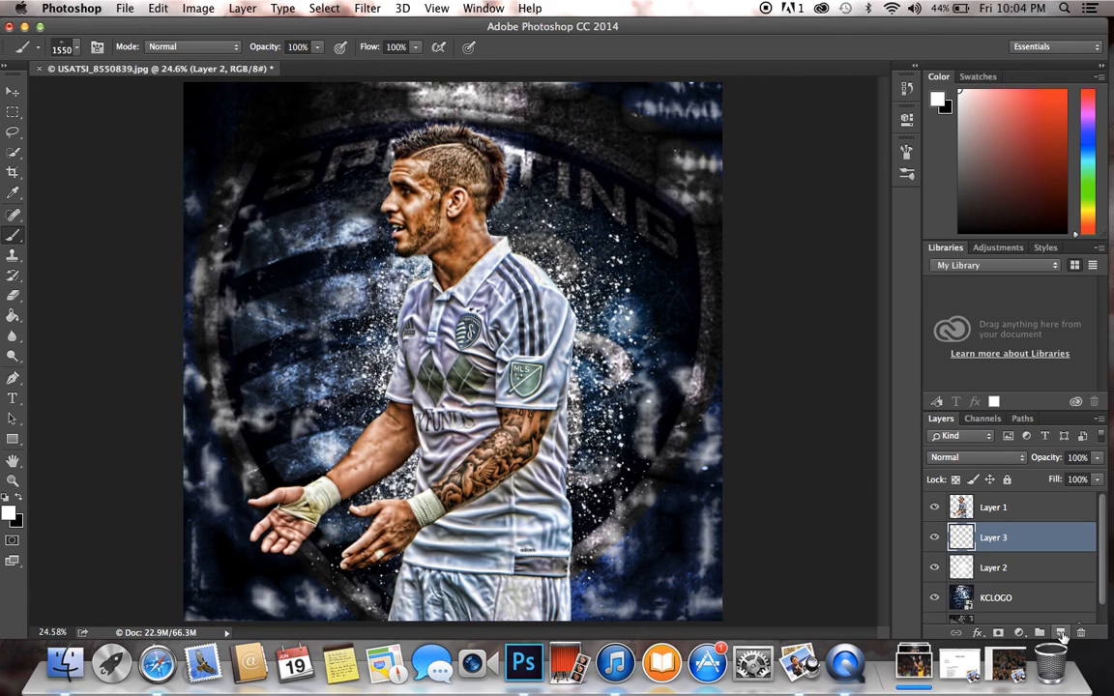
{"action": "left_click", "coordinate": [261, 242]}
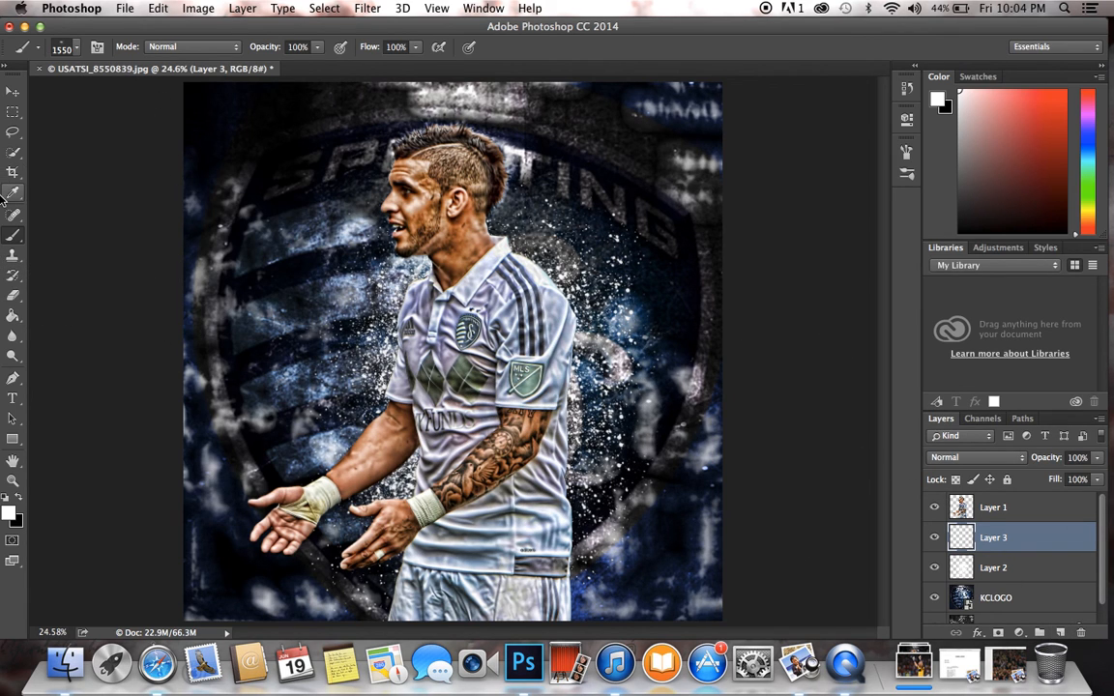
{"action": "left_click", "coordinate": [75, 48]}
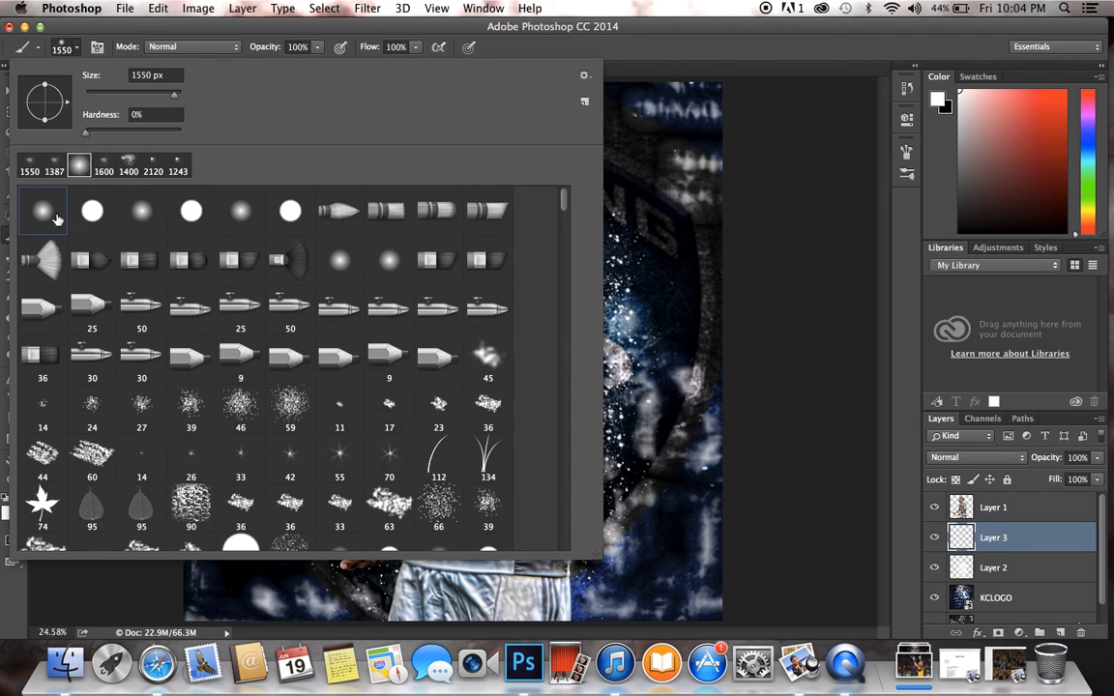
{"action": "left_click", "coordinate": [170, 76]}
{"action": "type", "text": "1000"}
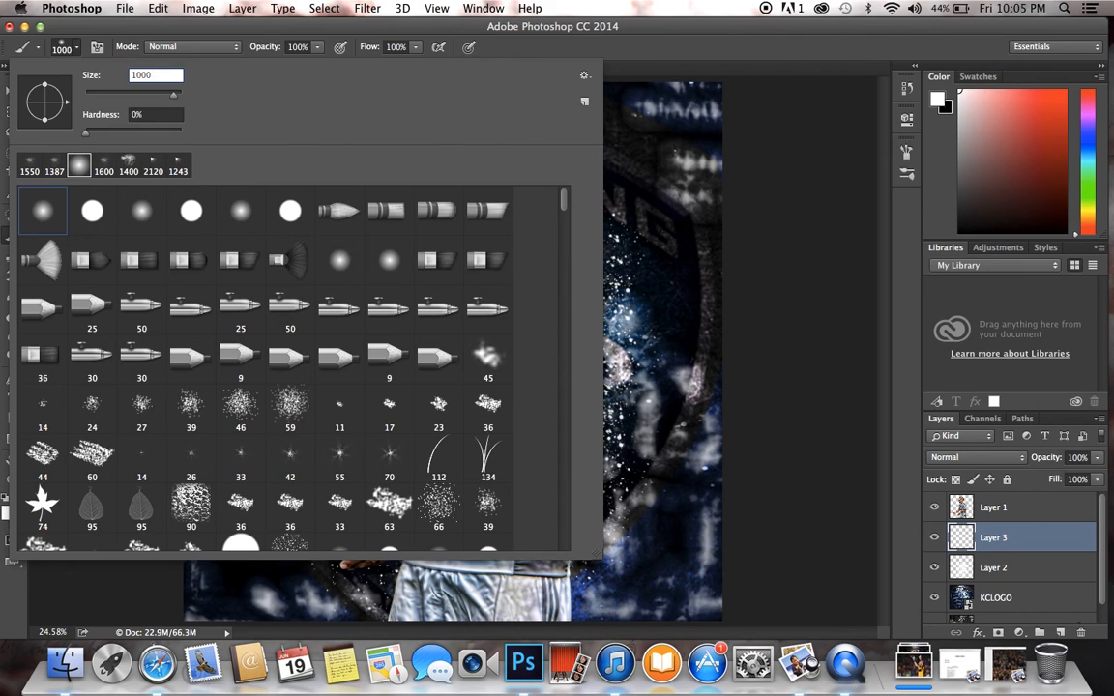
{"action": "key", "text": "Return"}
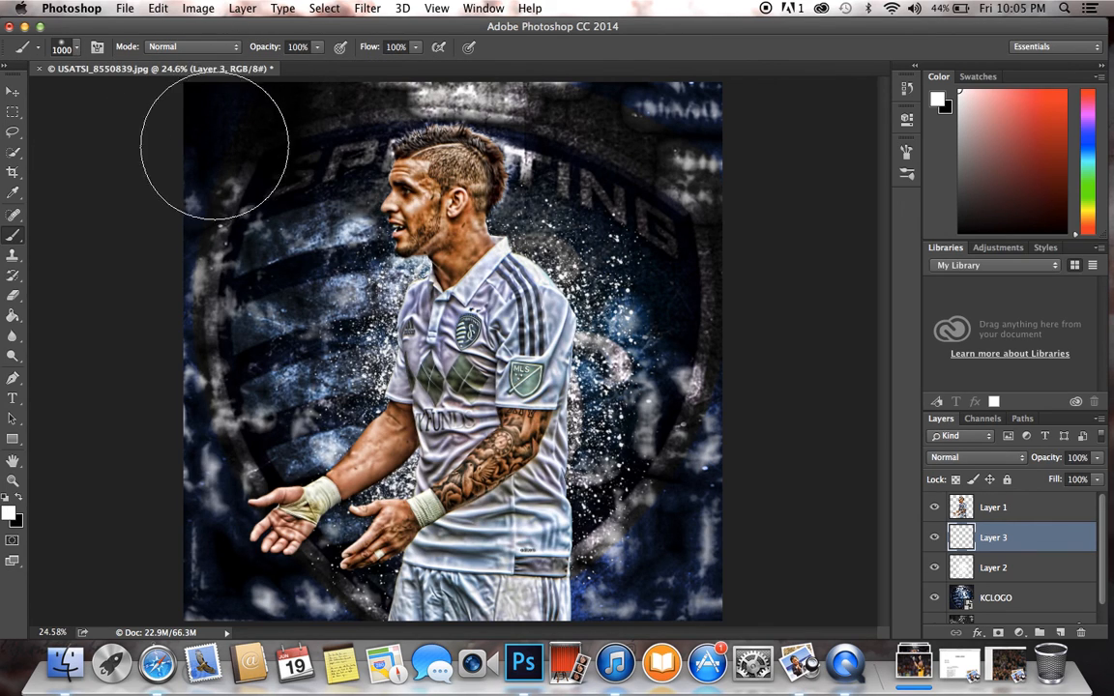
- Dab a soft white glow on Layer 3 behind the player's shoulders, torso and arms
{"action": "left_click", "coordinate": [267, 212]}
{"action": "key", "text": "super+z"}
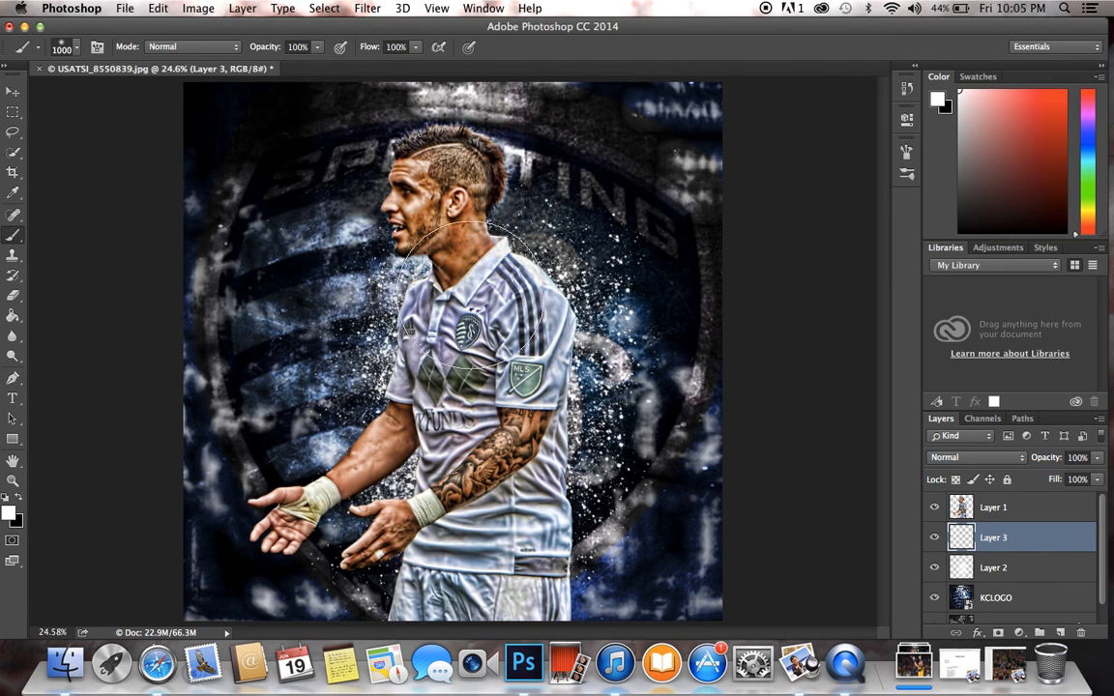
{"action": "left_click", "coordinate": [472, 257]}
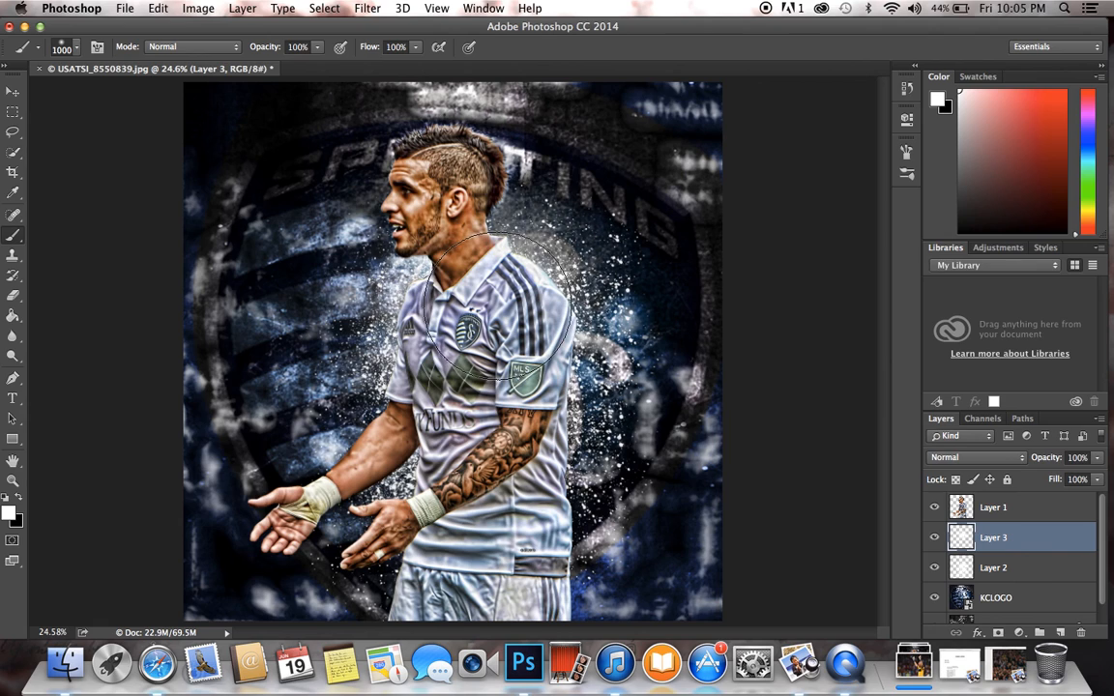
{"action": "left_click", "coordinate": [483, 309]}
{"action": "left_click", "coordinate": [491, 378]}
{"action": "left_click", "coordinate": [465, 433]}
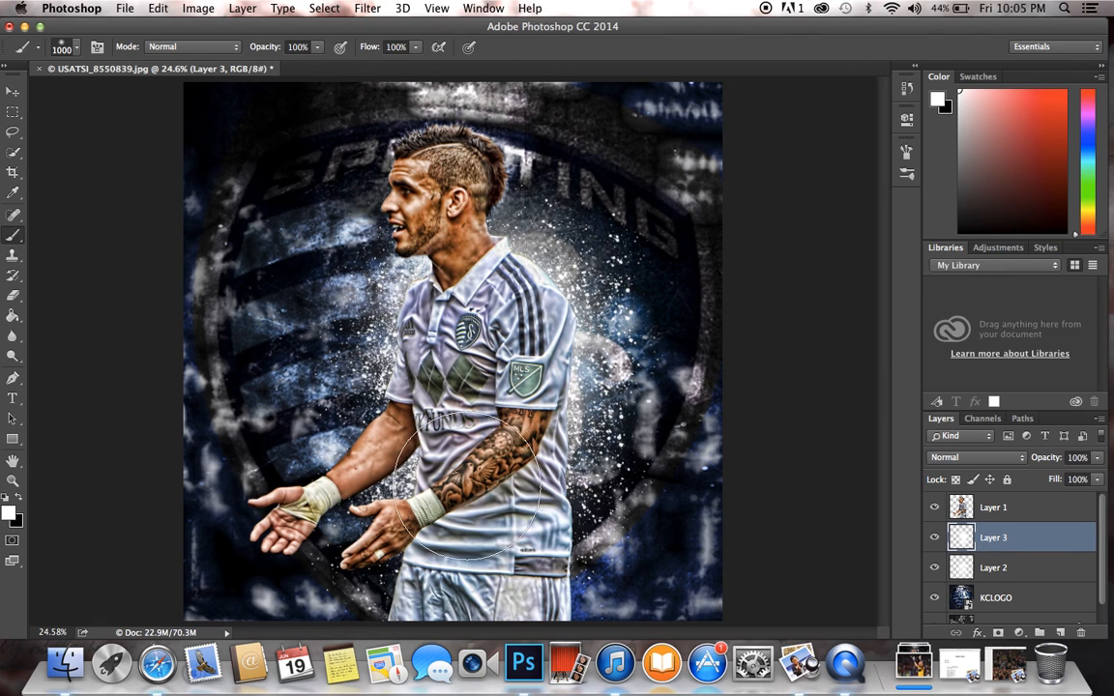
{"action": "left_click", "coordinate": [404, 445]}
{"action": "left_click", "coordinate": [402, 373]}
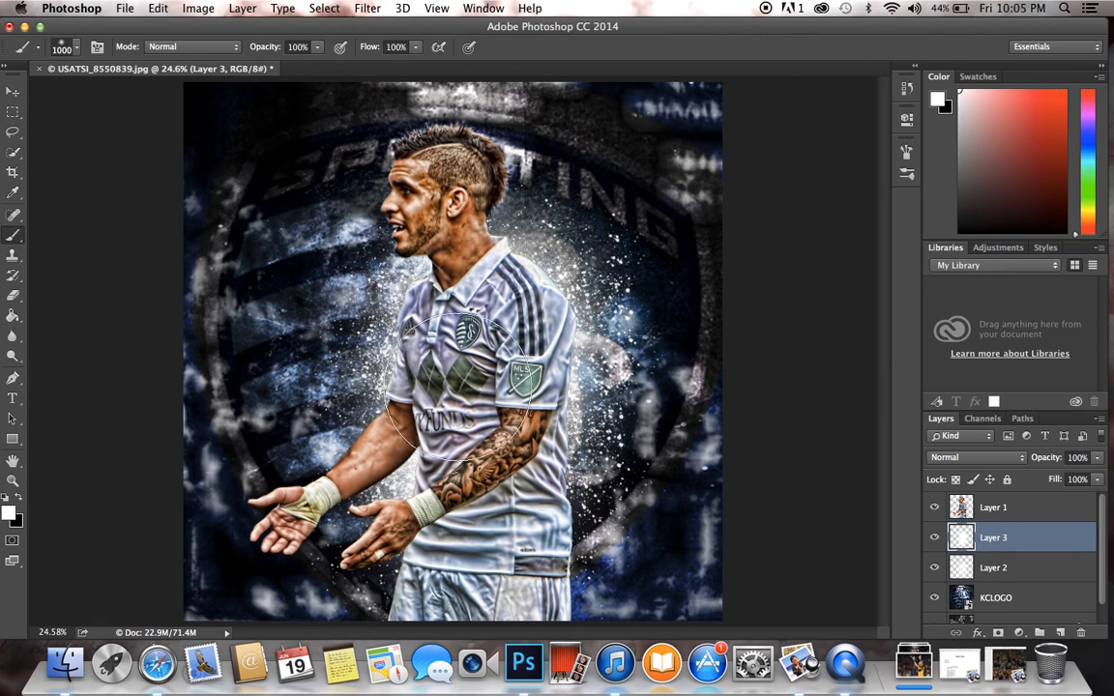
{"action": "left_click", "coordinate": [515, 474]}
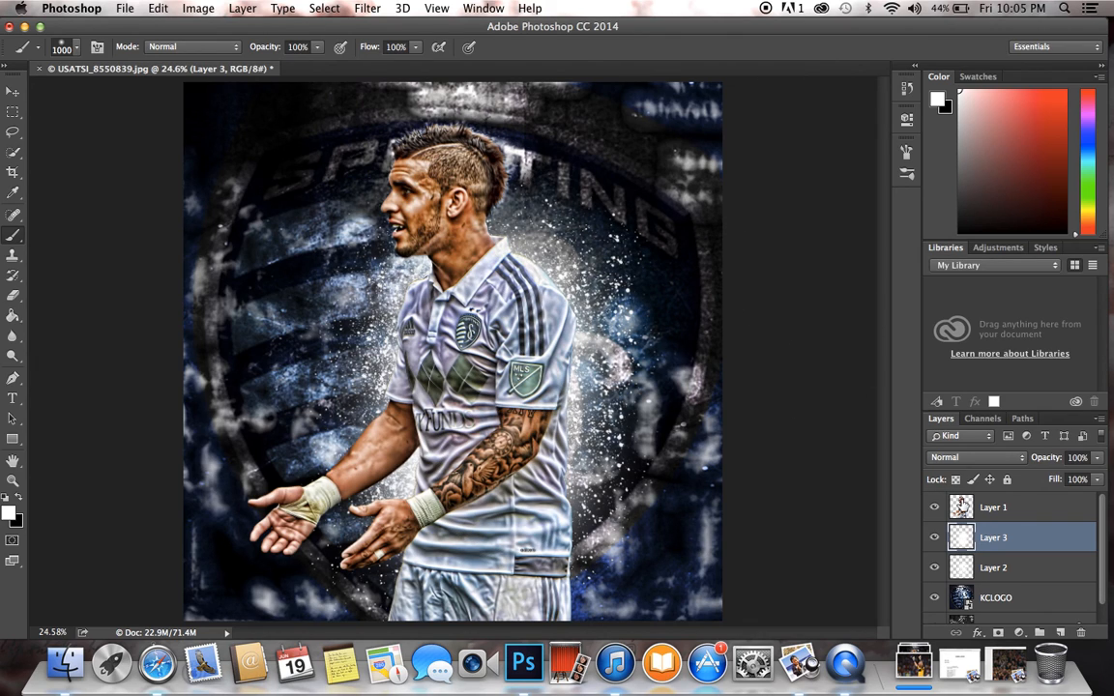
- Add a new layer above Layer 1 and fill it entirely with black using the Paint Bucket
{"action": "left_click", "coordinate": [963, 507]}
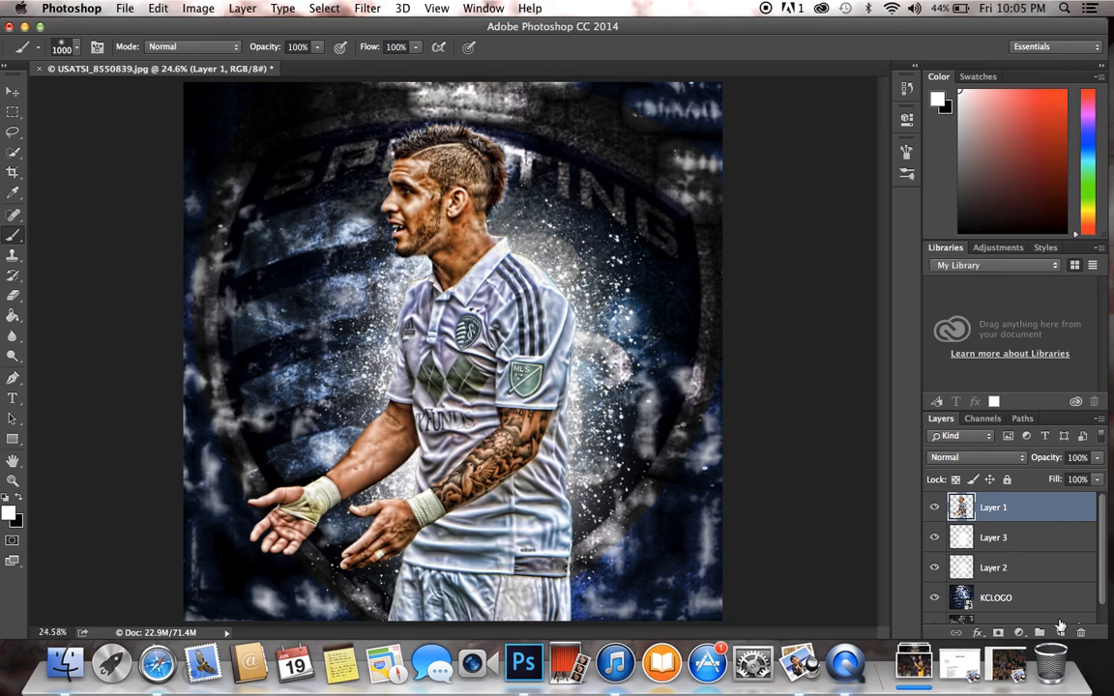
{"action": "left_click", "coordinate": [1060, 631]}
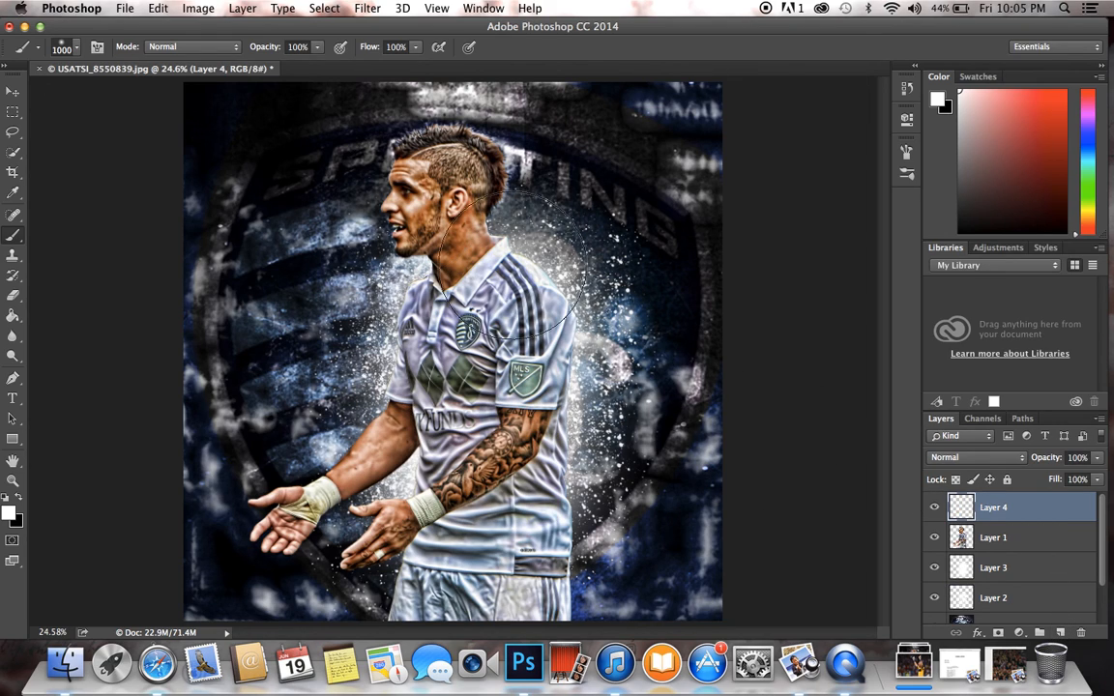
{"action": "mouse_move", "coordinate": [988, 541]}
{"action": "left_mouse_down"}
{"action": "mouse_move", "coordinate": [986, 508]}
{"action": "mouse_move", "coordinate": [986, 547]}
{"action": "left_mouse_up"}
{"action": "key", "text": "x"}
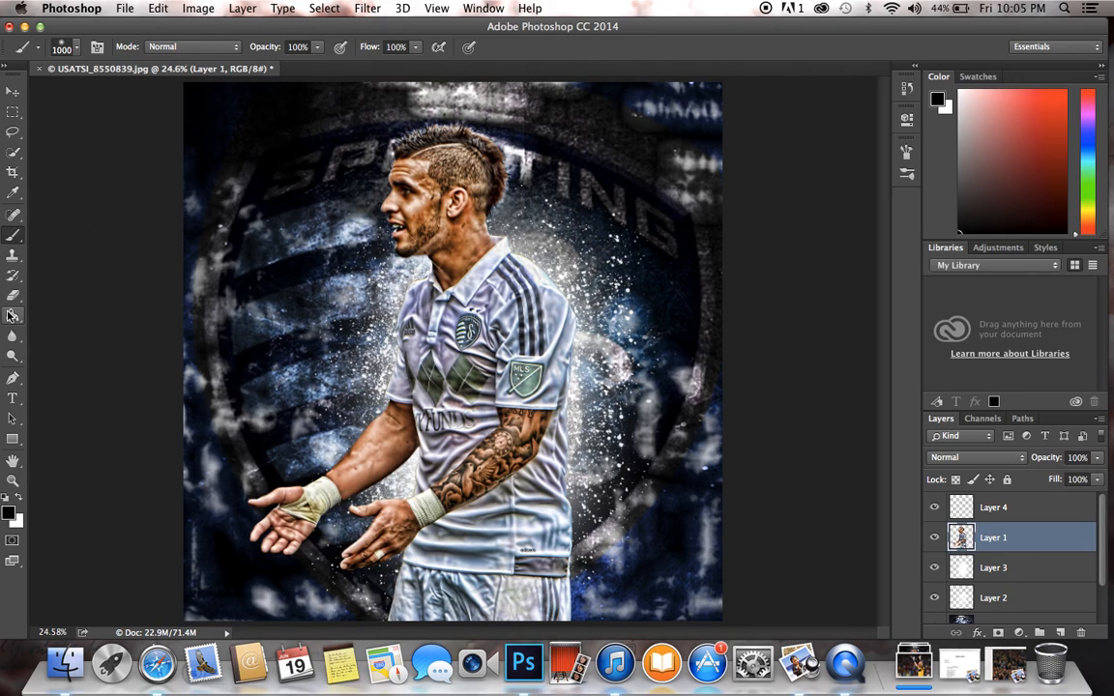
{"action": "left_click", "coordinate": [13, 316]}
{"action": "left_click", "coordinate": [961, 506]}
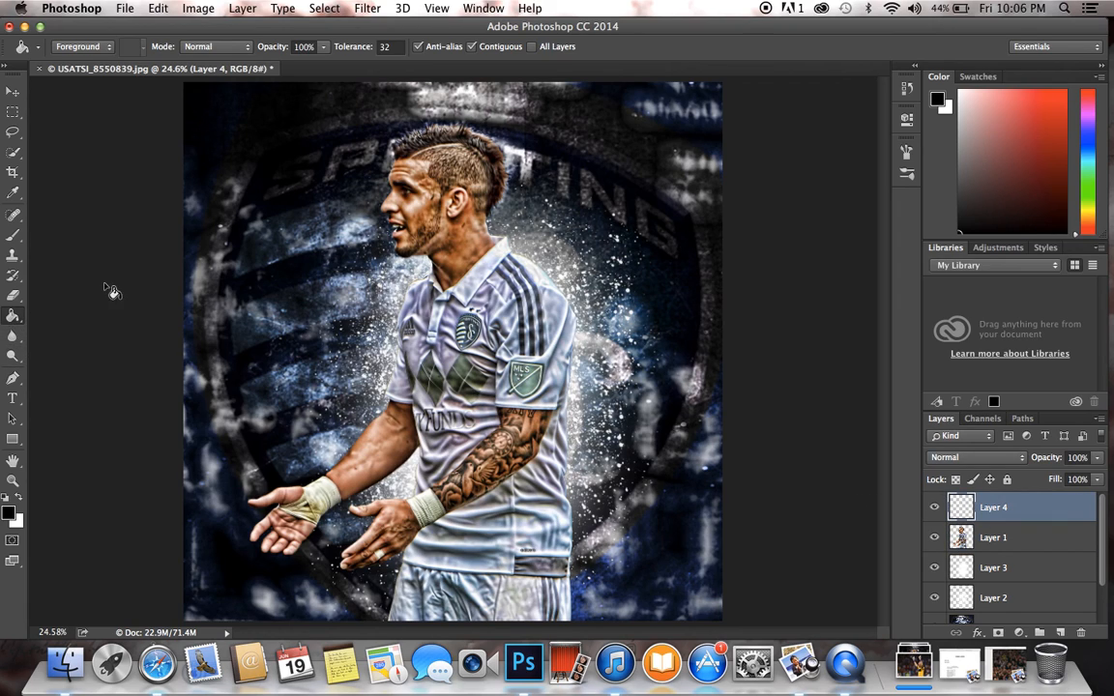
{"action": "left_click", "coordinate": [249, 294]}
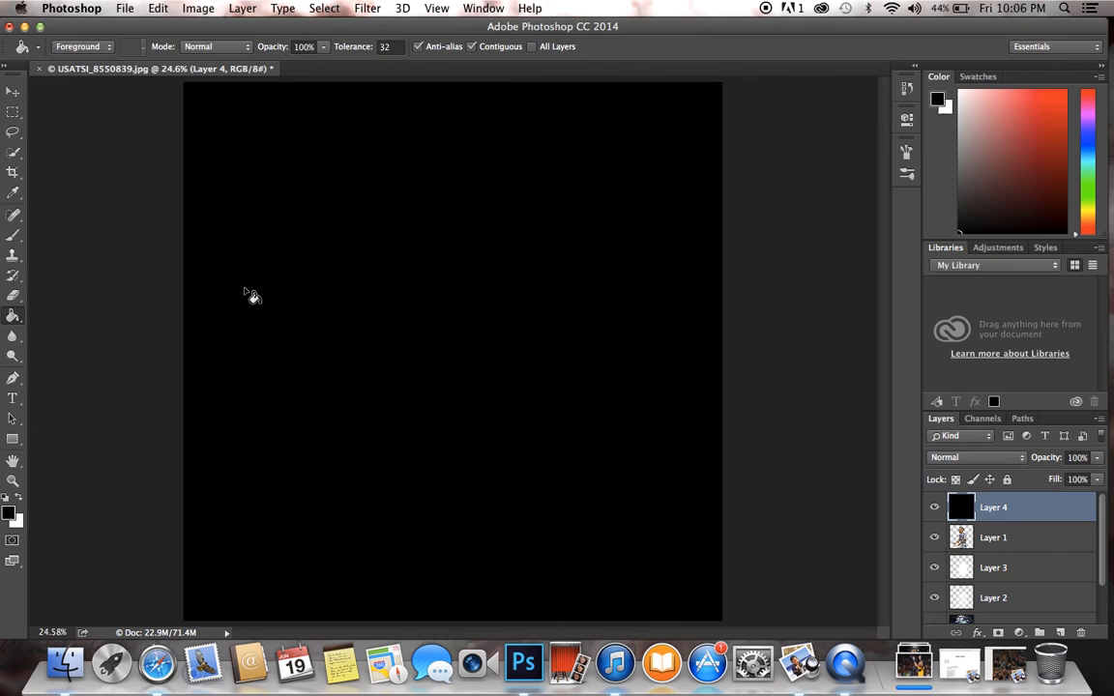
- Activate the Eraser tool and set its soft round brush size to 2600 px
{"action": "left_click", "coordinate": [11, 293]}
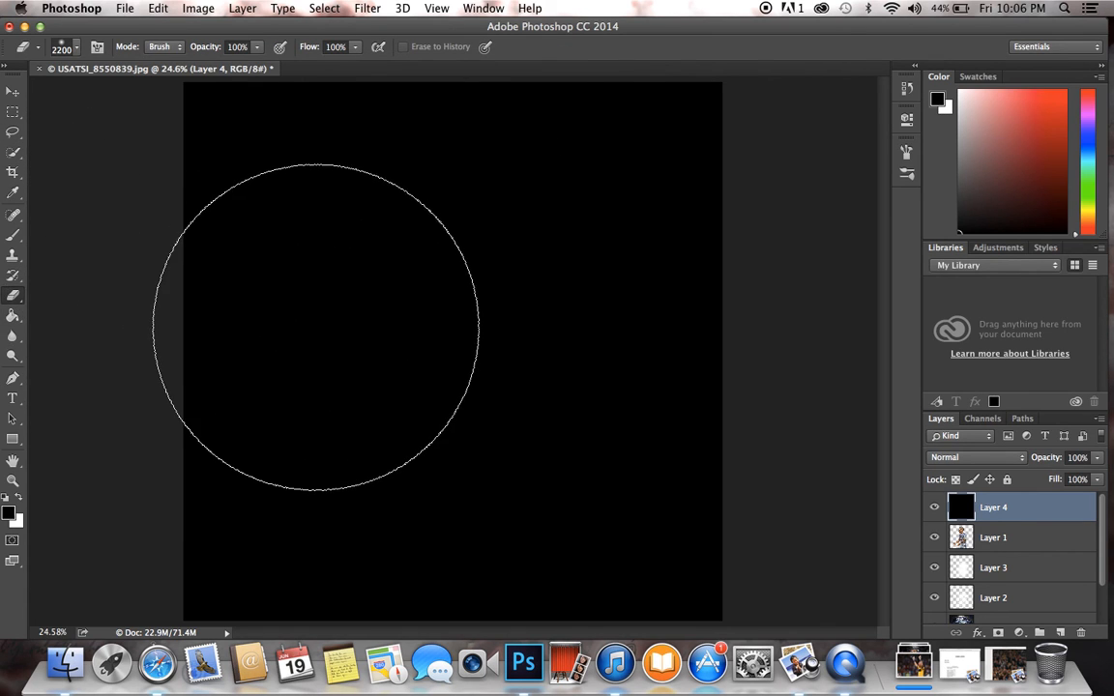
{"action": "left_click", "coordinate": [77, 48]}
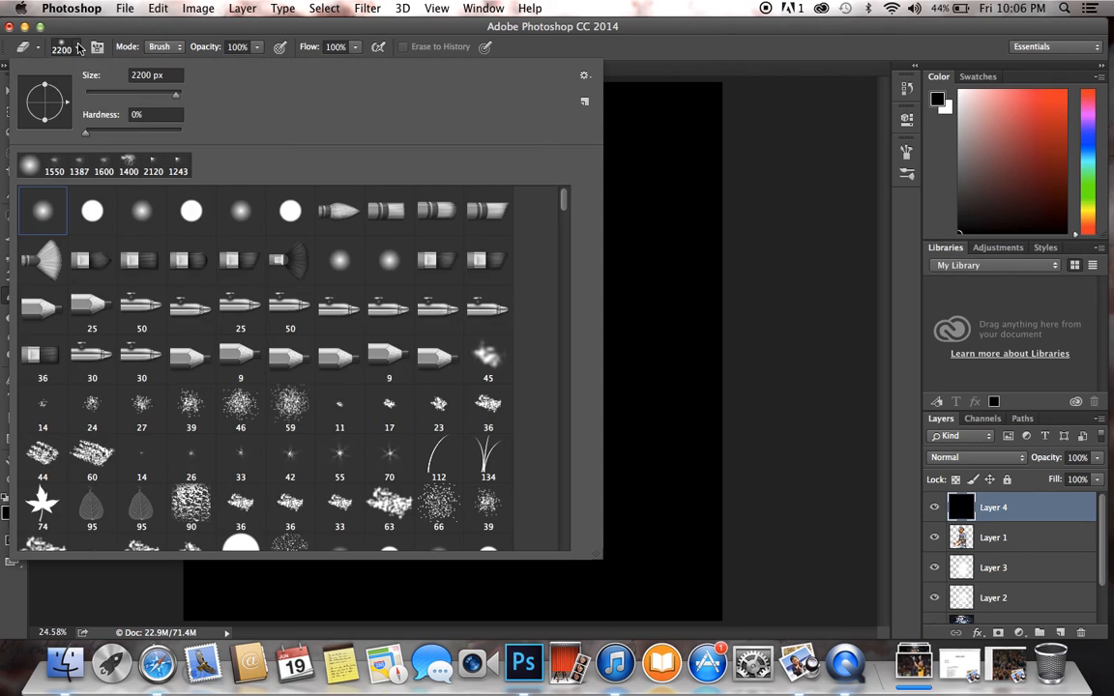
{"action": "left_click", "coordinate": [165, 76]}
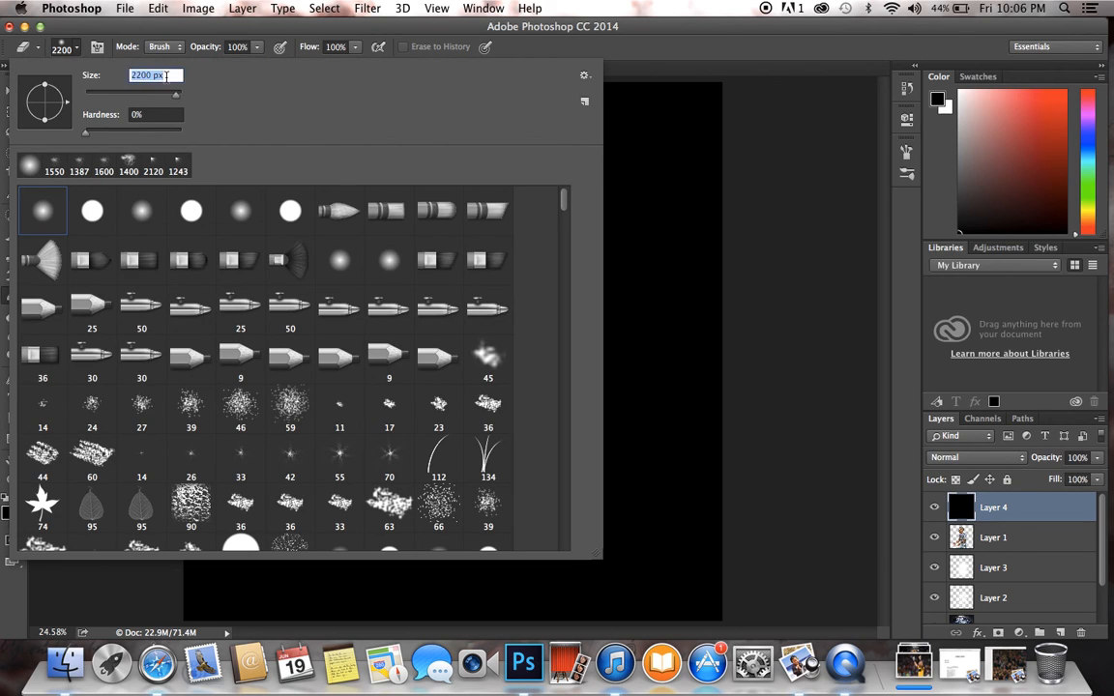
{"action": "key", "text": "BackSpace"}
{"action": "type", "text": "2600"}
{"action": "key", "text": "Return"}
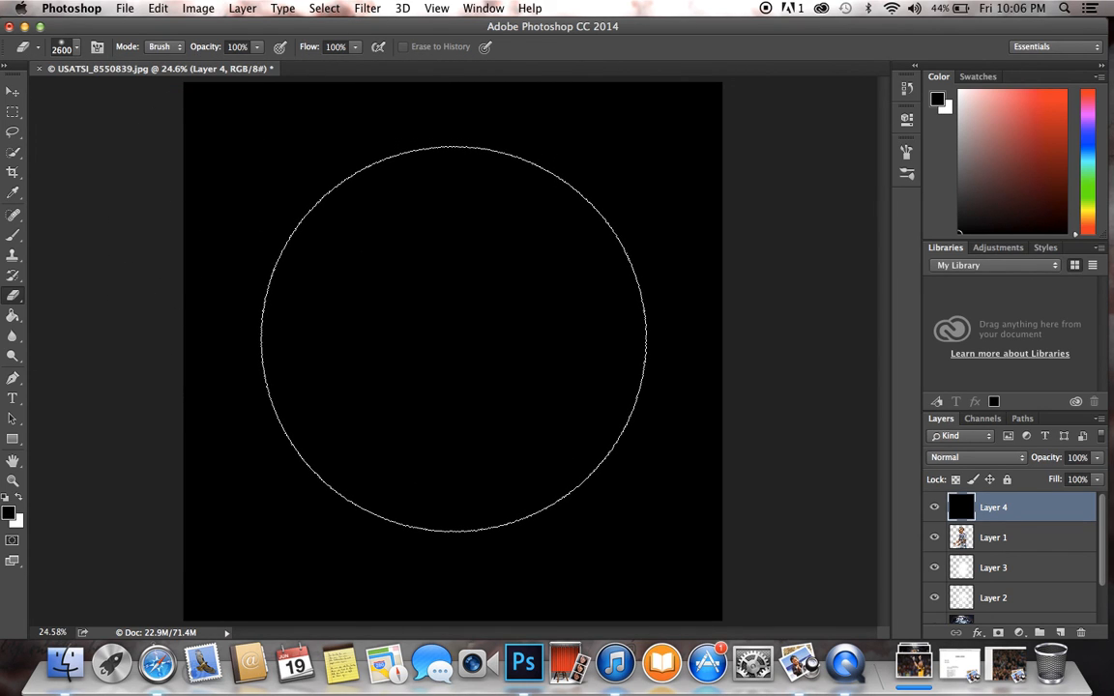
- Erase the black of Layer 4 over the player and the surrounding logo, leaving a dark vignette along the image edges
{"action": "left_click", "coordinate": [453, 338]}
{"action": "left_click", "coordinate": [454, 338]}
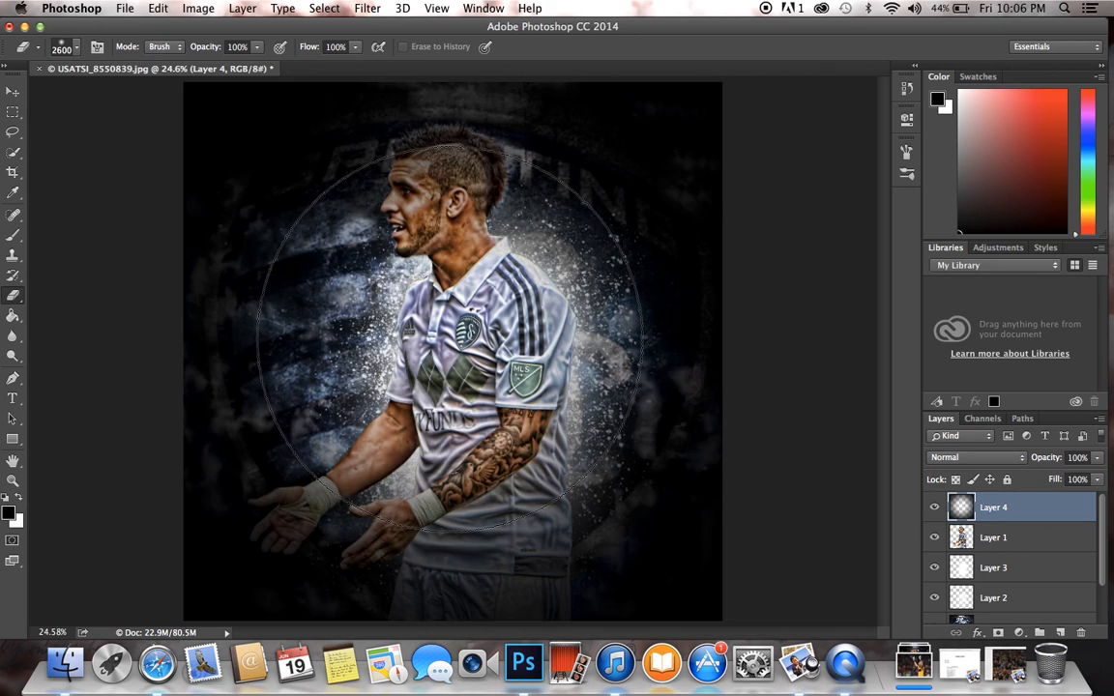
{"action": "left_click", "coordinate": [448, 334]}
{"action": "left_click", "coordinate": [443, 330]}
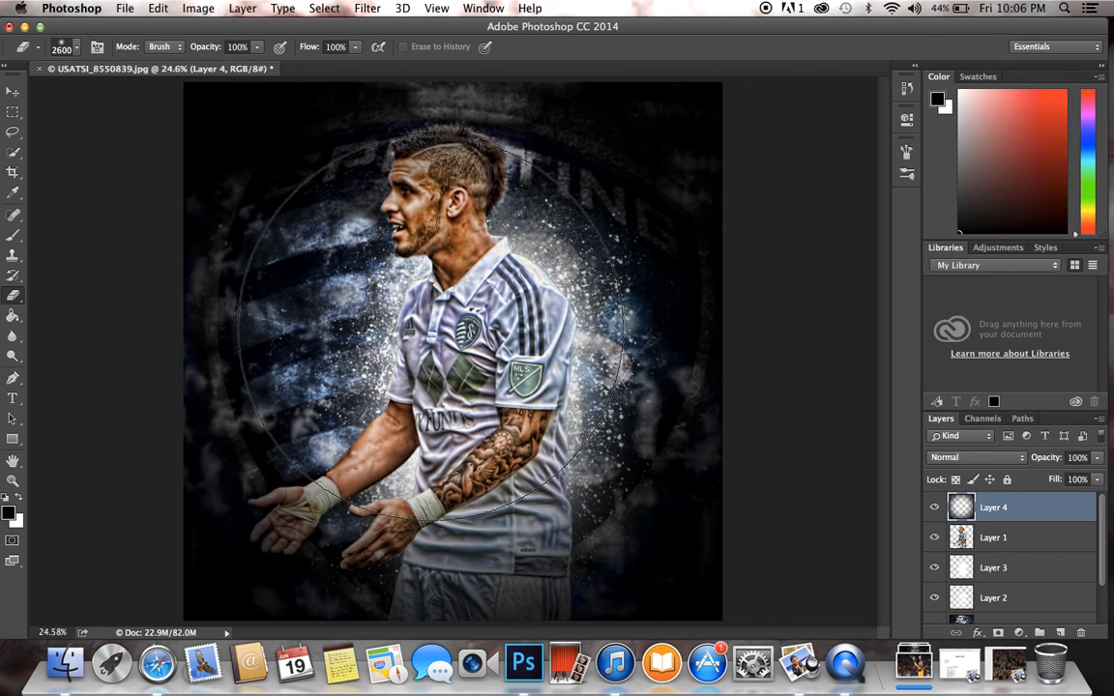
{"action": "left_click", "coordinate": [440, 324]}
{"action": "left_click", "coordinate": [426, 307]}
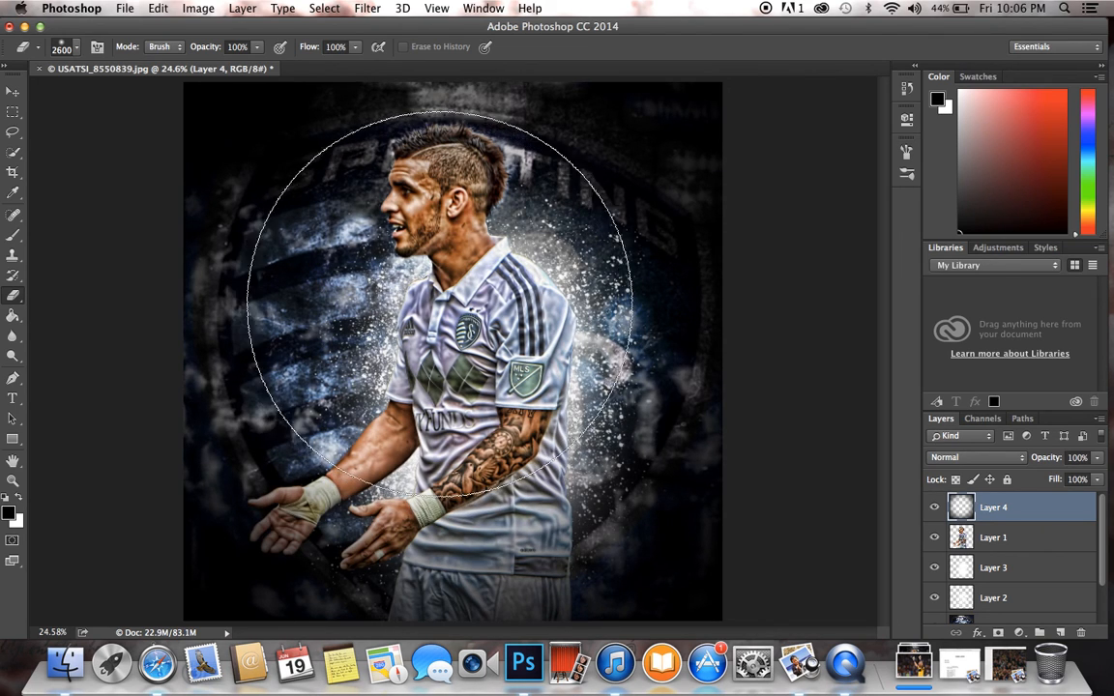
{"action": "left_click", "coordinate": [444, 303]}
{"action": "left_click", "coordinate": [451, 271]}
{"action": "left_click", "coordinate": [454, 274]}
{"action": "left_click", "coordinate": [456, 344]}
{"action": "left_click", "coordinate": [399, 384]}
{"action": "left_click", "coordinate": [487, 386]}
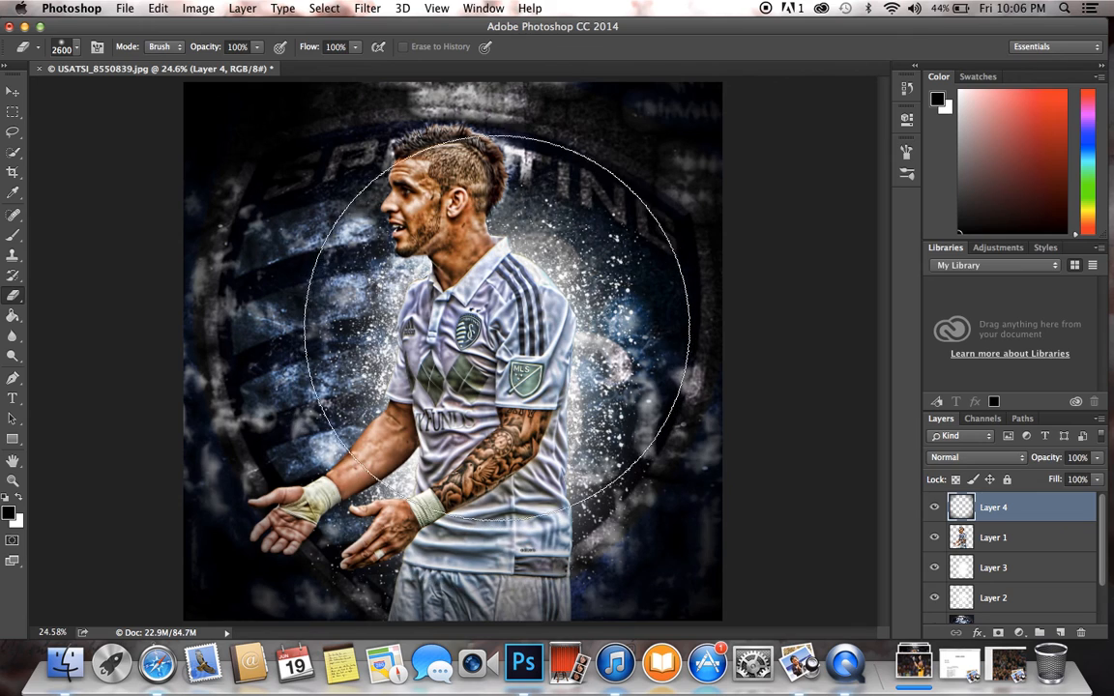
{"action": "left_click", "coordinate": [495, 319]}
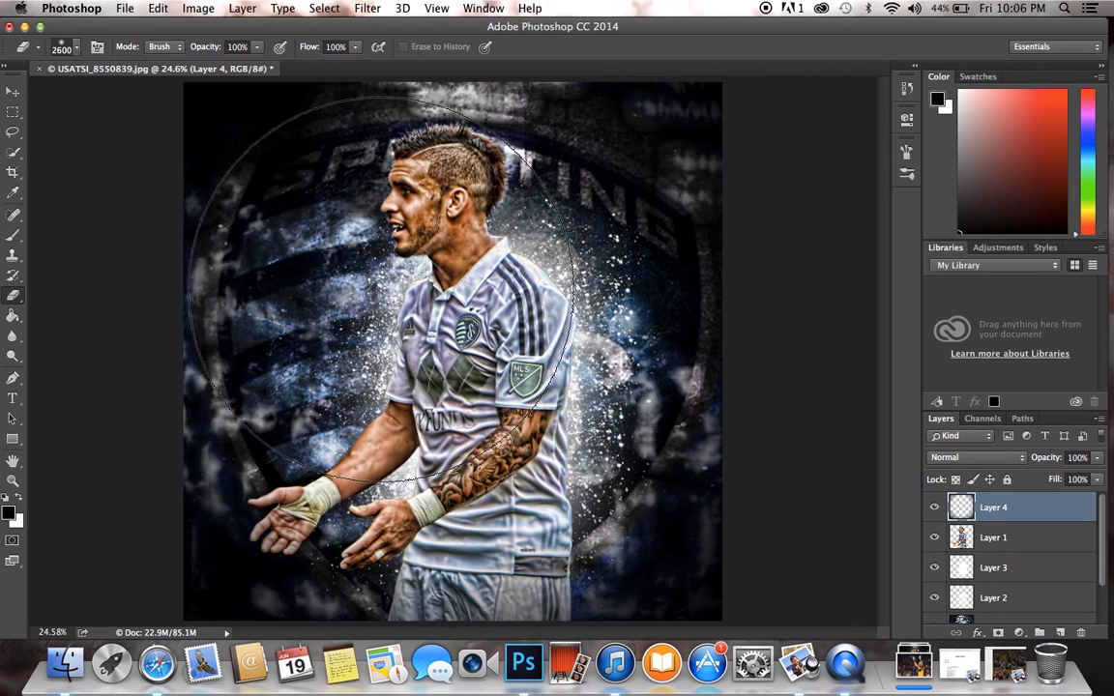
{"action": "left_click", "coordinate": [382, 285]}
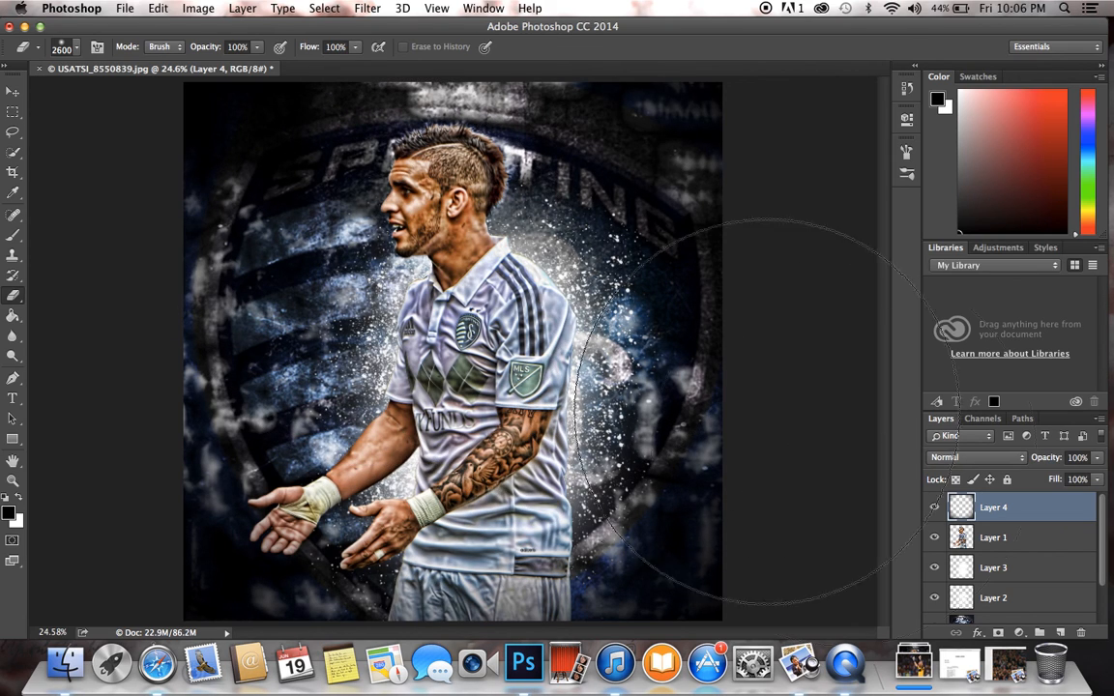
- Delete the Layer 4 vignette to compare the image without it, and undo the deletion
{"action": "left_click", "coordinate": [1031, 542]}
{"action": "left_click", "coordinate": [1018, 521]}
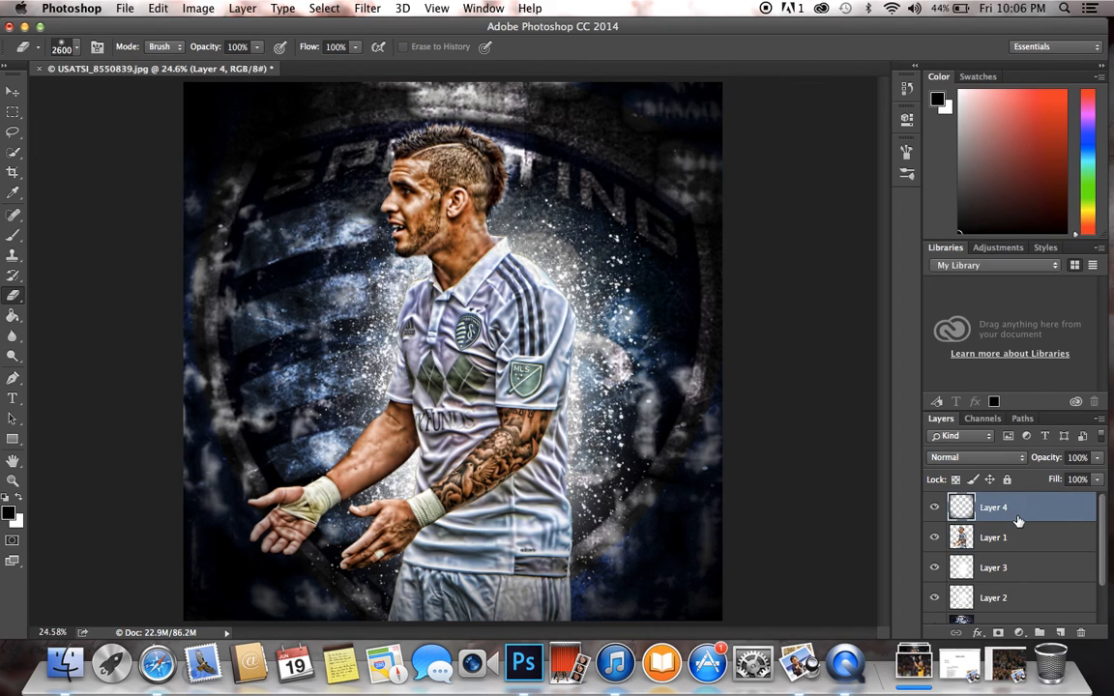
{"action": "key", "text": "BackSpace"}
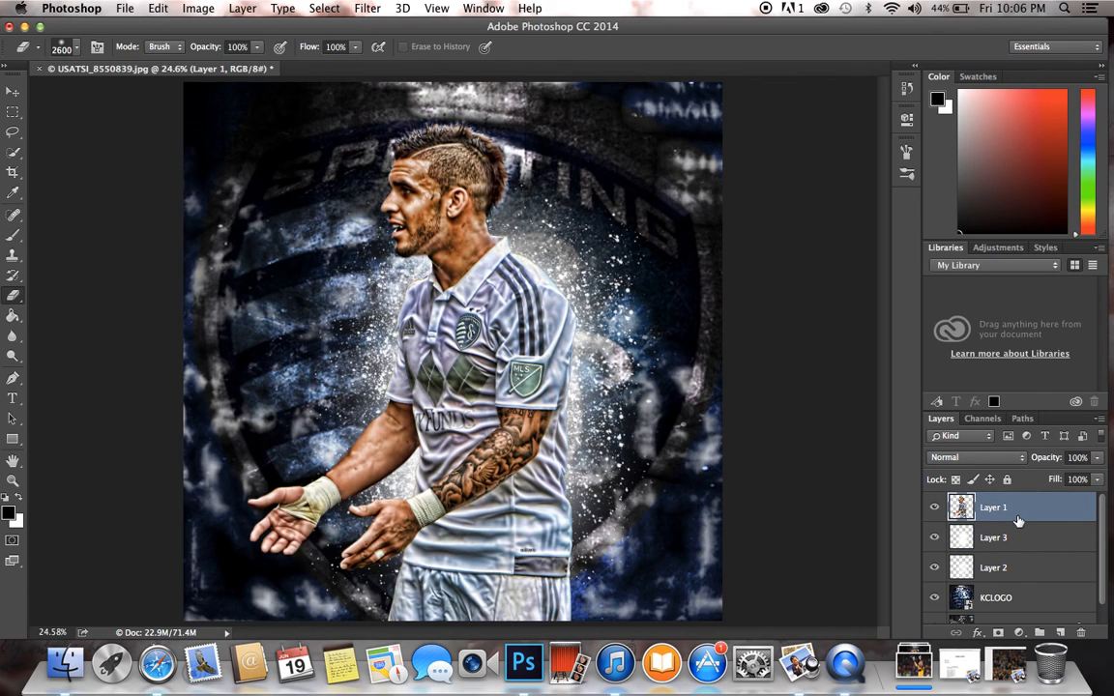
{"action": "key", "text": "super+z"}
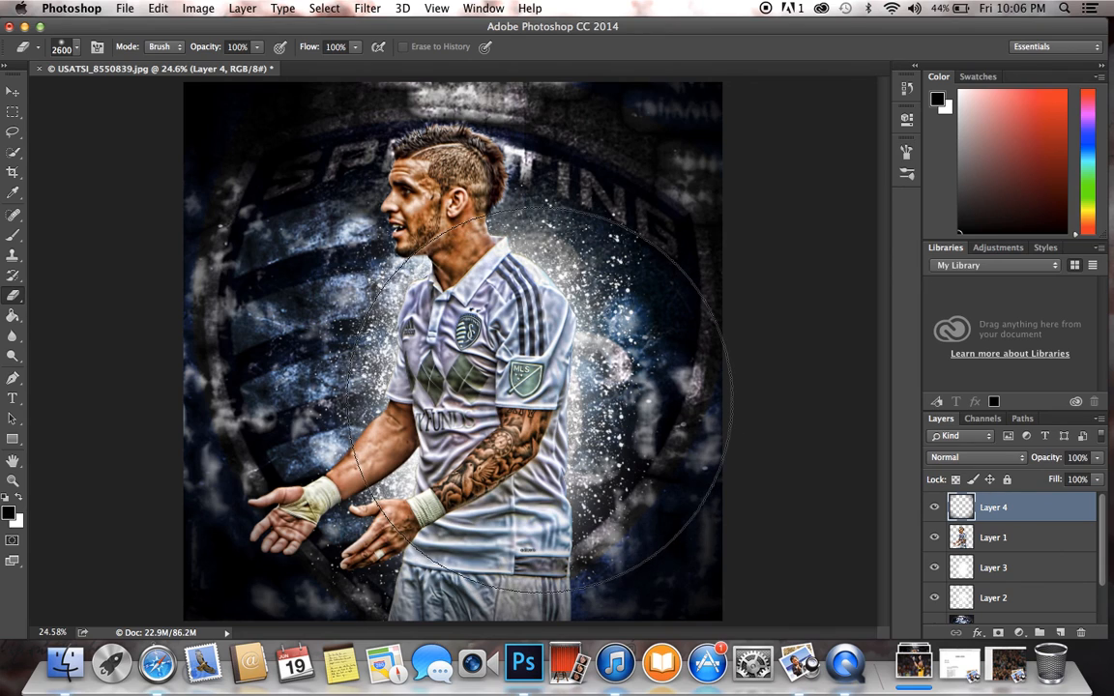
- Erase a little more of Layer 4's black with one dab over the logo beside the player's torso
{"action": "left_click", "coordinate": [363, 379]}
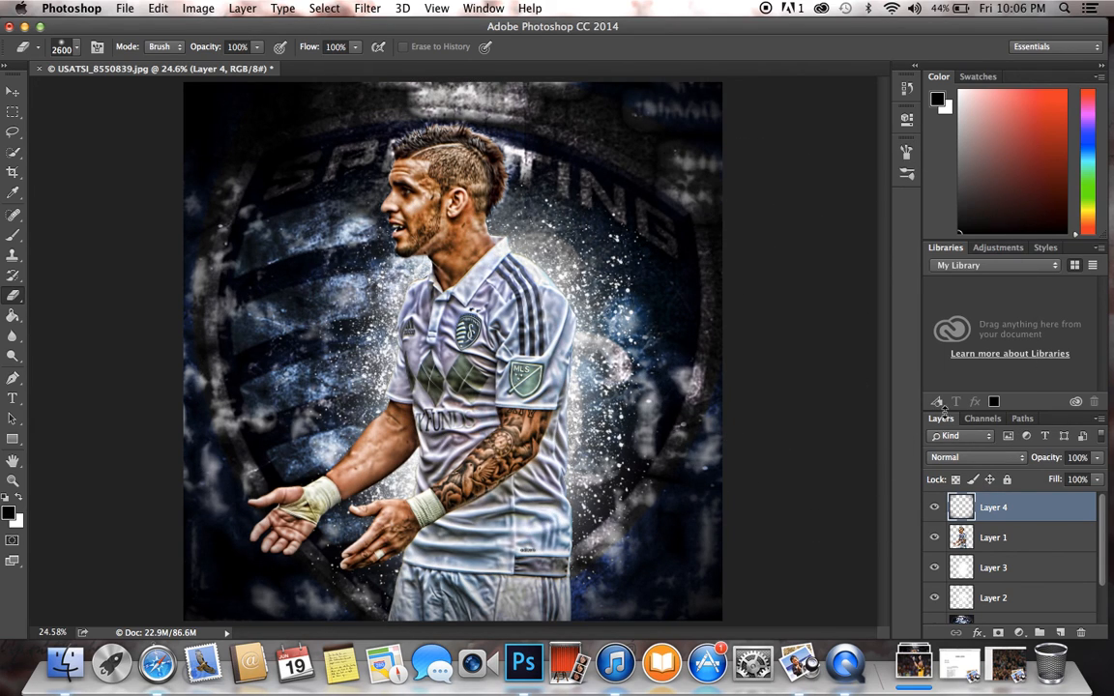
- Apply a Radial Blur to the Background layer with amount 7, the Zoom method and Good quality
{"action": "scroll", "coordinate": [1097, 570], "scroll_direction": "down", "scroll_amount": 3}
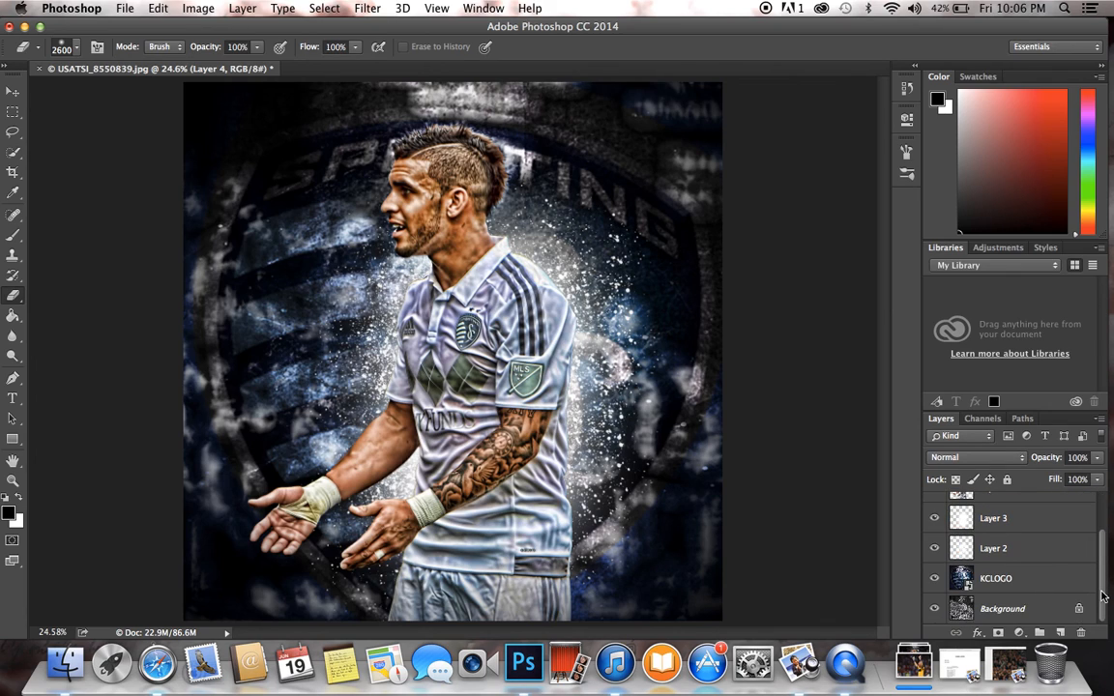
{"action": "left_click", "coordinate": [1036, 603]}
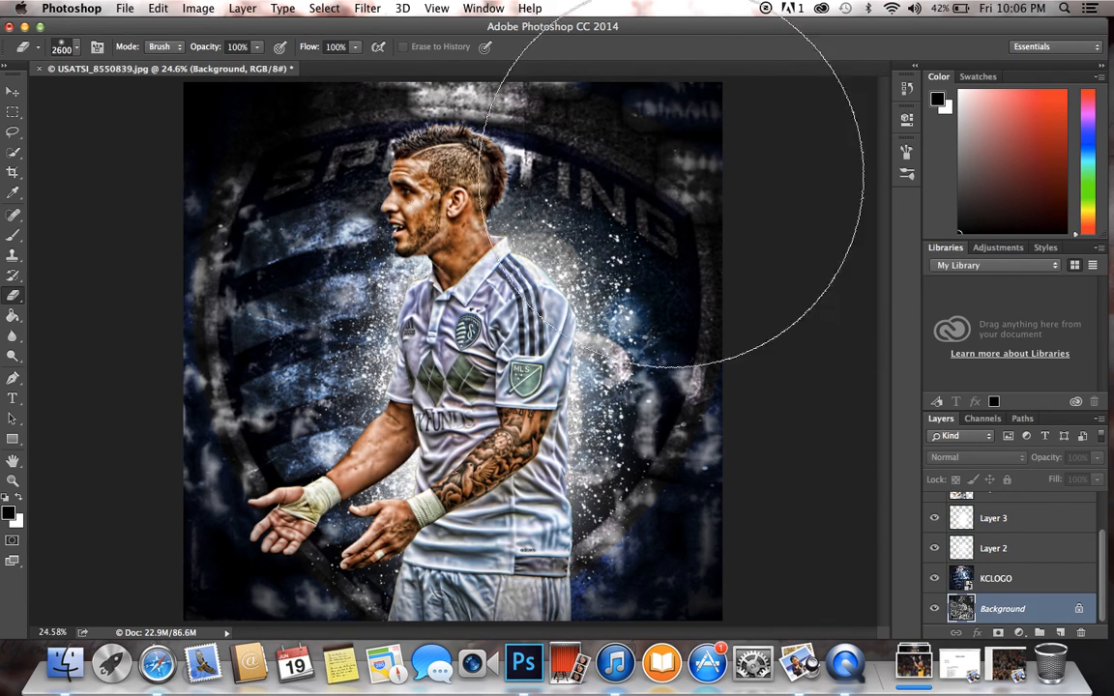
{"action": "left_click", "coordinate": [368, 7]}
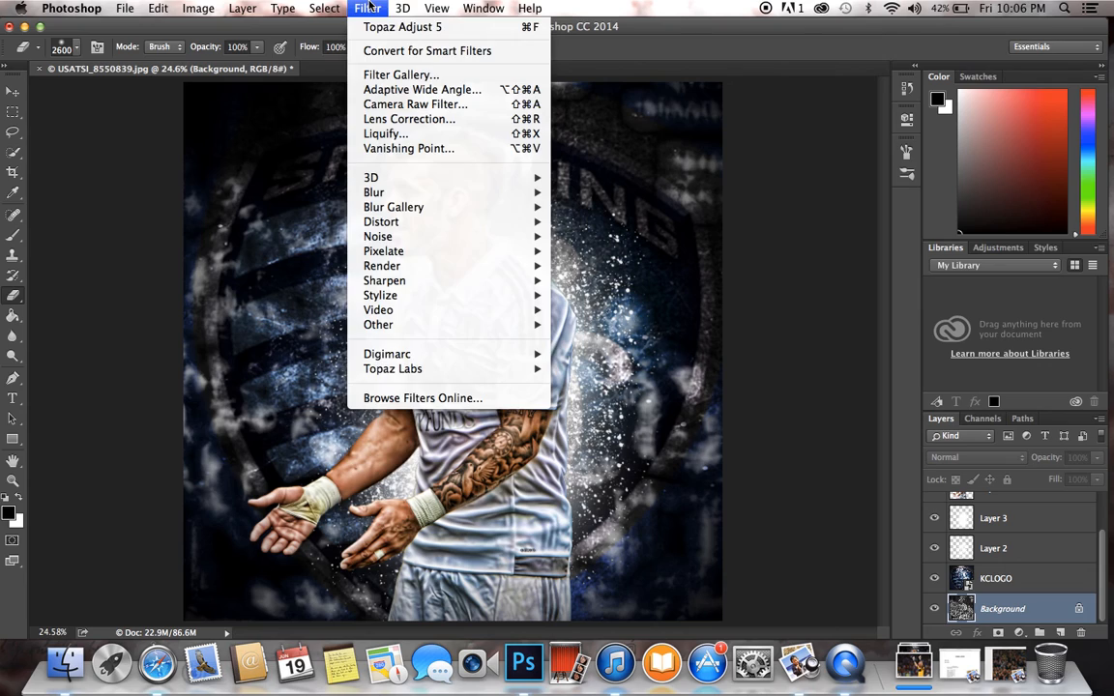
{"action": "mouse_move", "coordinate": [417, 194]}
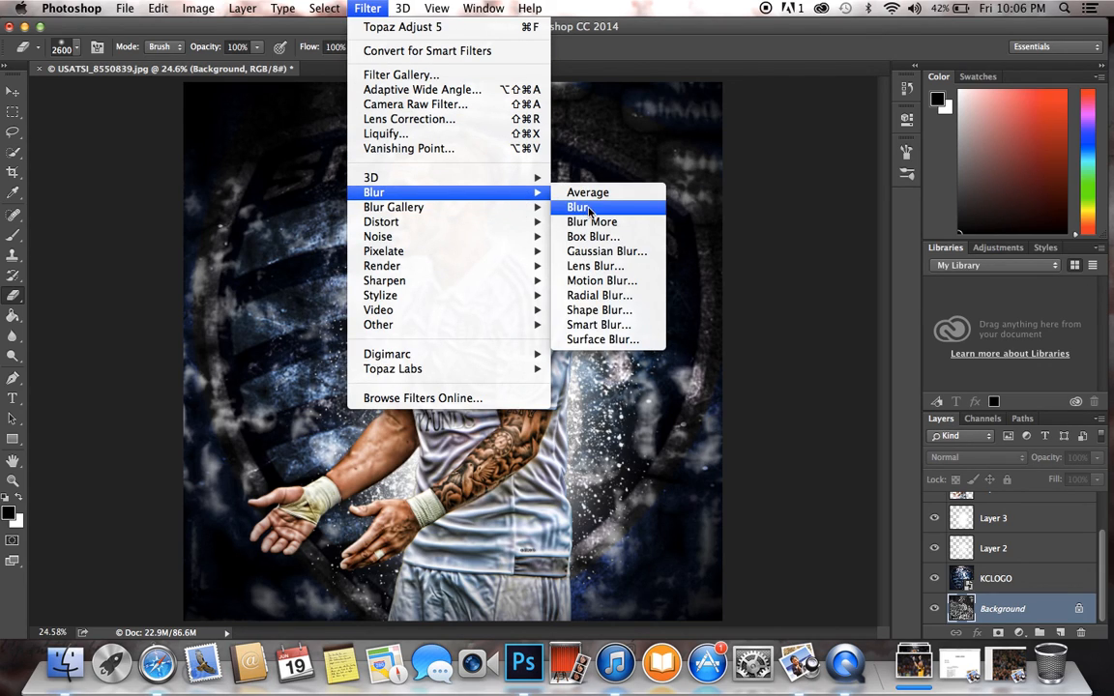
{"action": "mouse_move", "coordinate": [522, 200]}
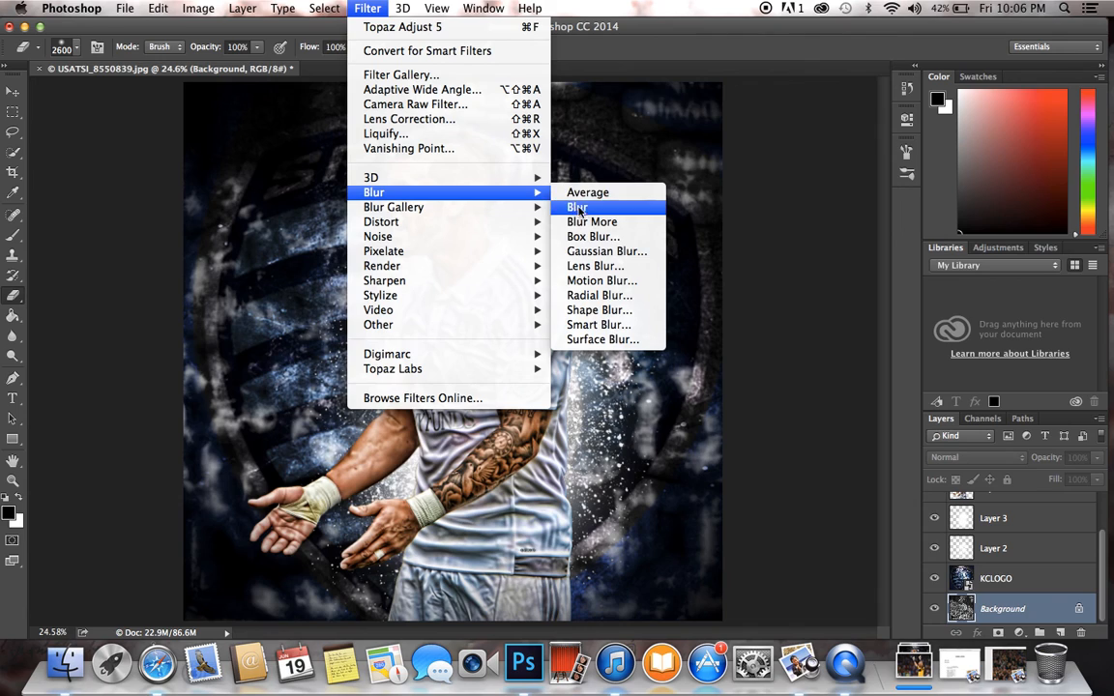
{"action": "left_click", "coordinate": [601, 295]}
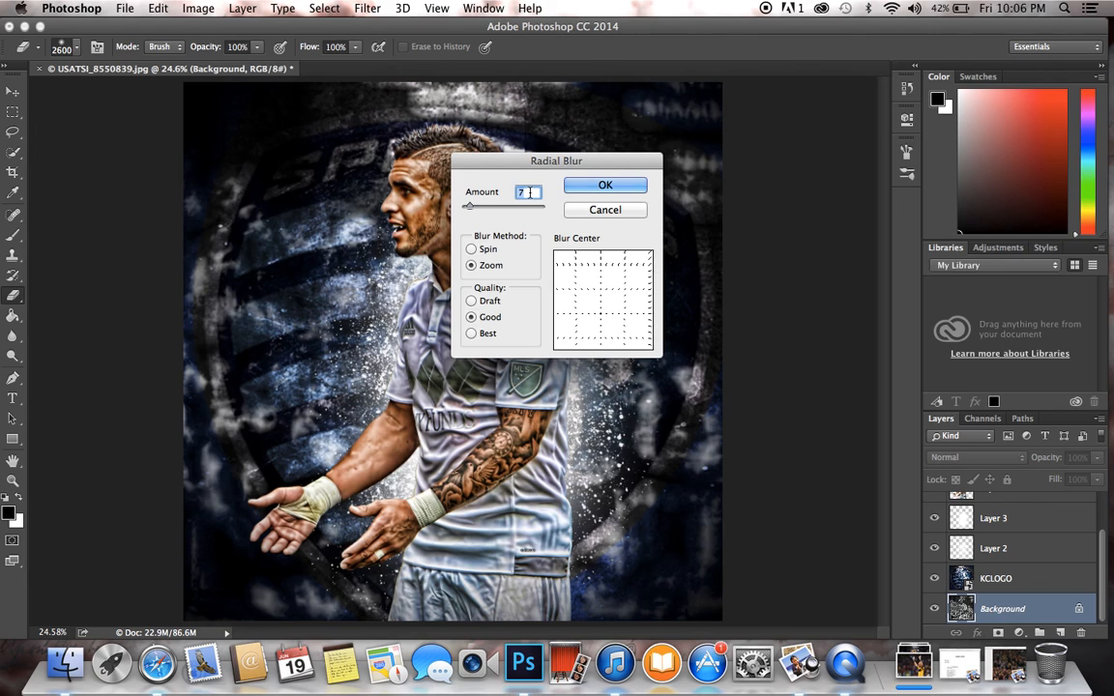
{"action": "left_click", "coordinate": [577, 192]}
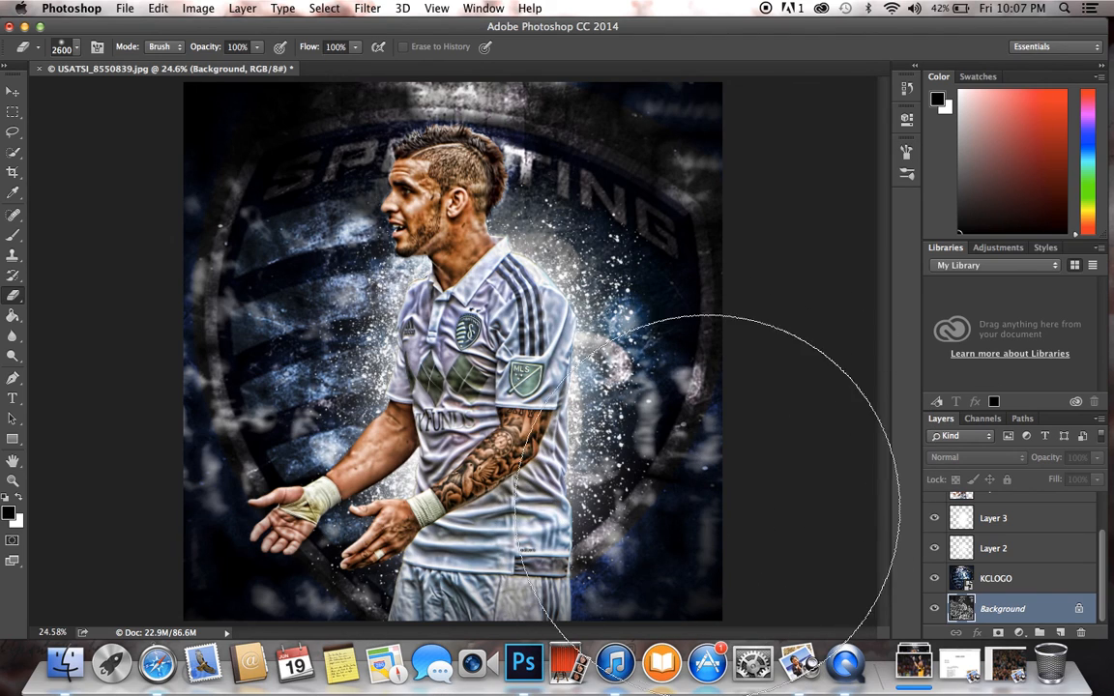
{"action": "mouse_move", "coordinate": [618, 464]}
{"action": "left_mouse_down"}
{"action": "mouse_move", "coordinate": [484, 261]}
{"action": "mouse_move", "coordinate": [696, 331]}
{"action": "mouse_move", "coordinate": [609, 176]}
{"action": "left_mouse_up"}
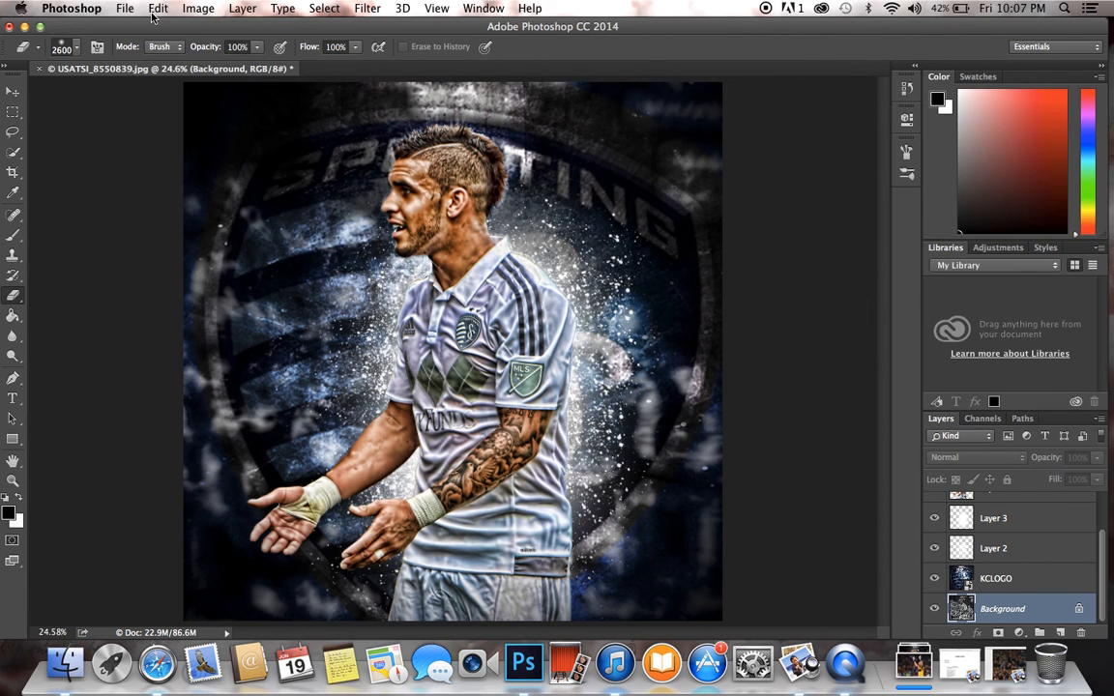
{"action": "left_click", "coordinate": [12, 399]}
{"action": "left_click_drag", "start_coordinate": [591, 590], "coordinate": [715, 603]}
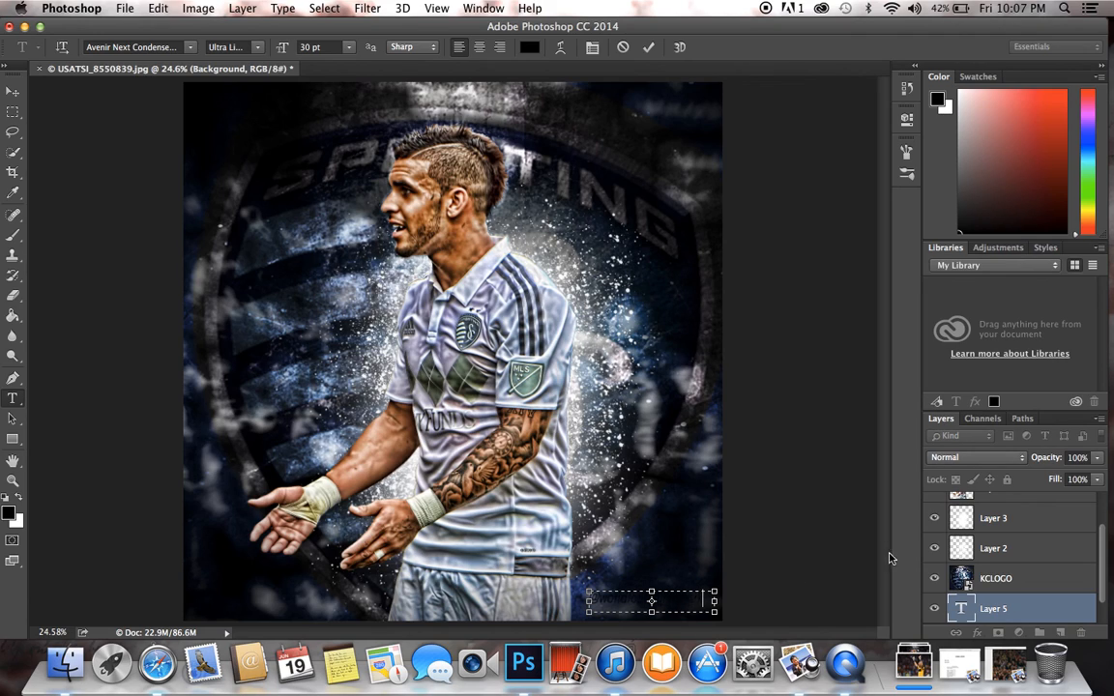
{"action": "left_click", "coordinate": [1032, 608]}
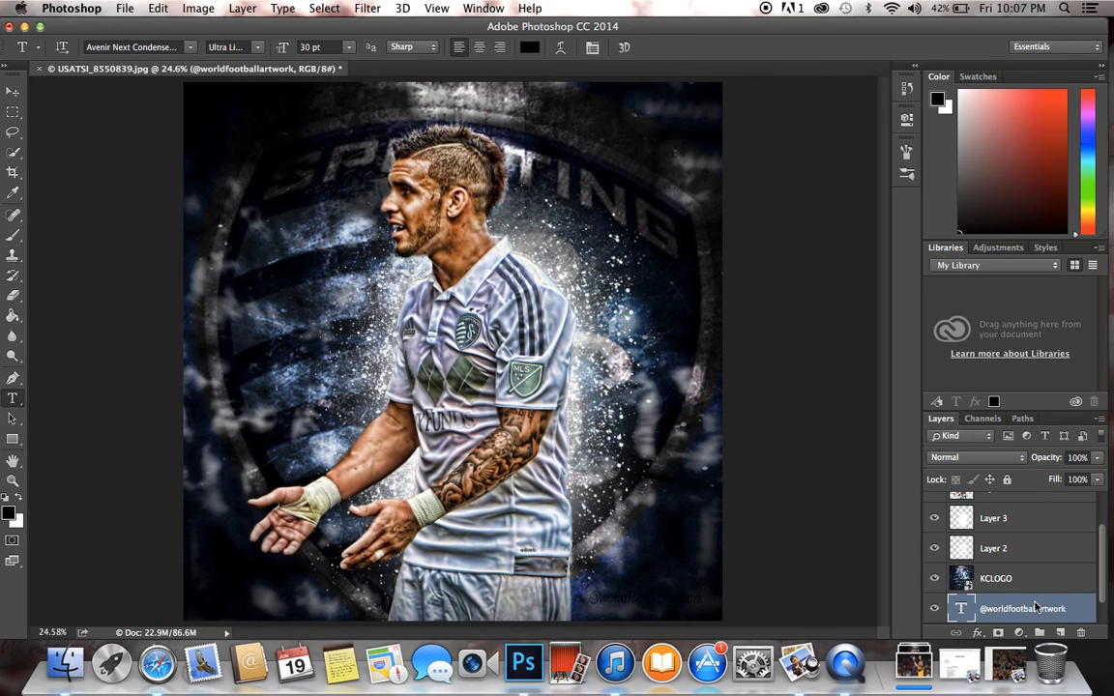
{"action": "left_click_drag", "start_coordinate": [991, 615], "coordinate": [981, 495]}
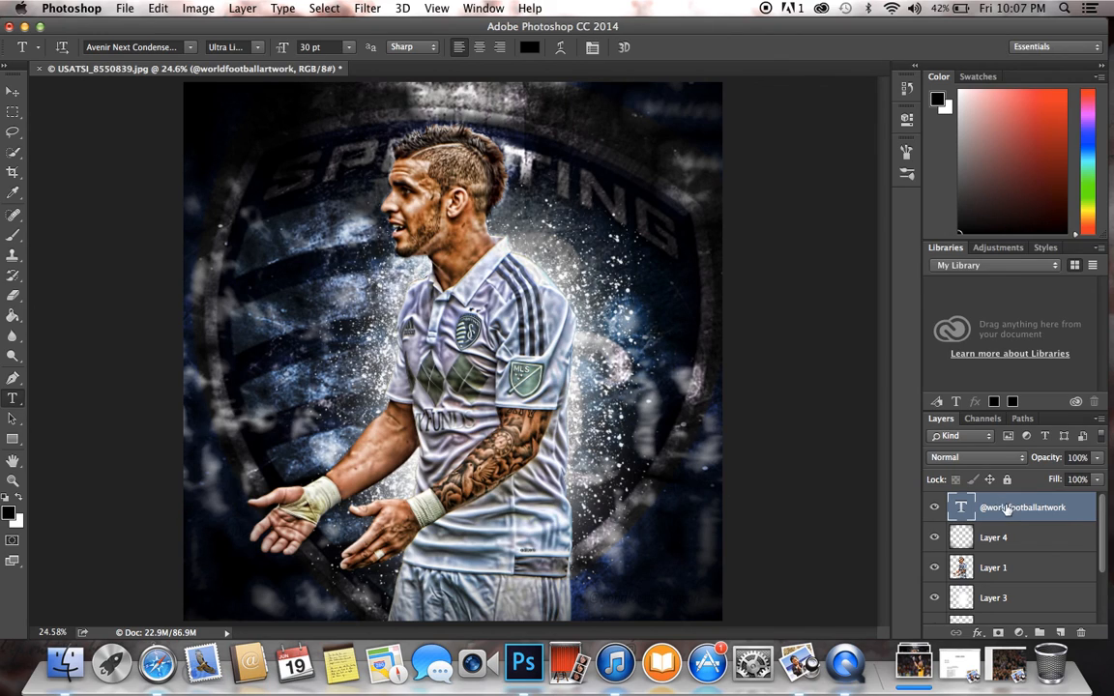
{"action": "left_click", "coordinate": [597, 540]}
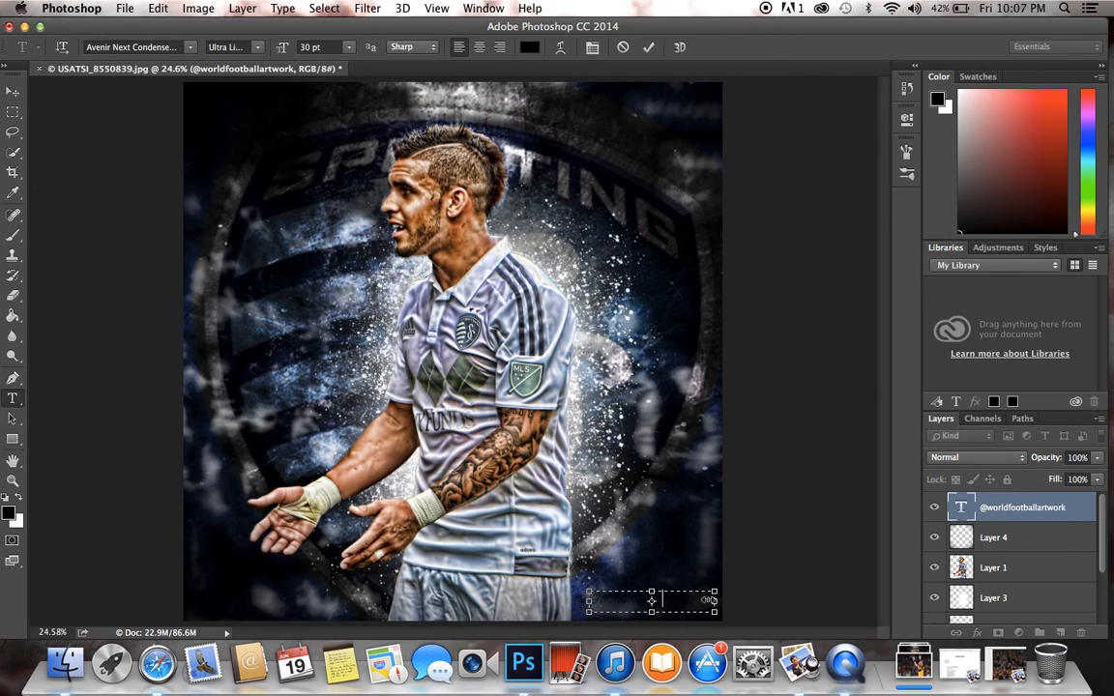
{"action": "left_click_drag", "start_coordinate": [703, 598], "coordinate": [565, 574]}
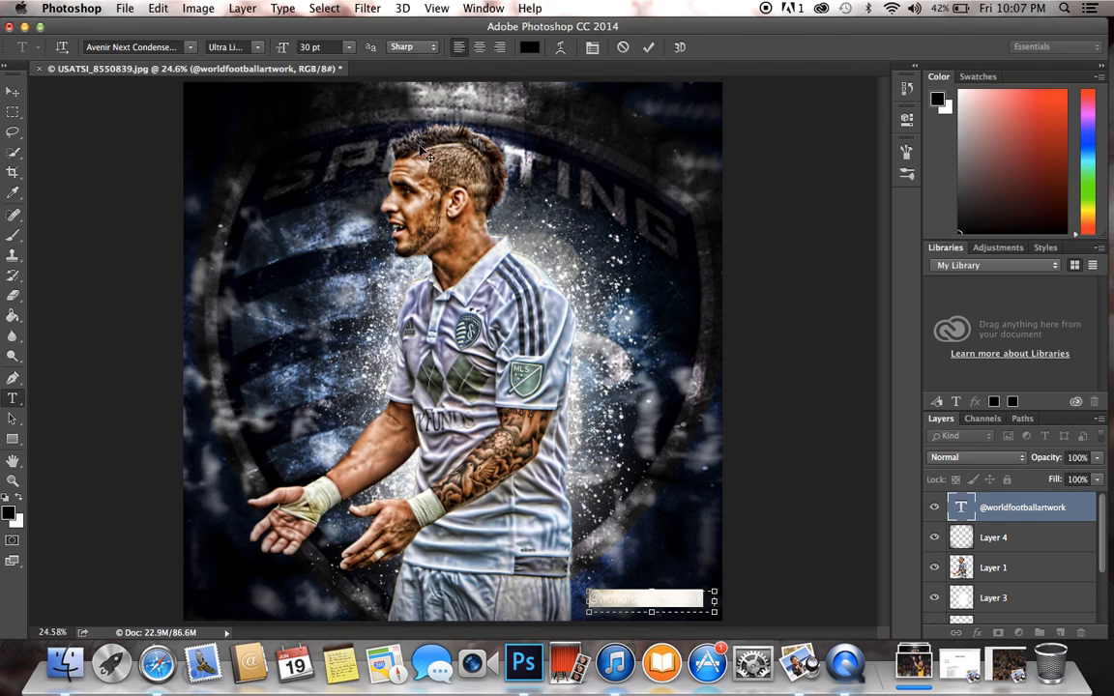
{"action": "left_click", "coordinate": [529, 46]}
{"action": "left_click", "coordinate": [661, 348]}
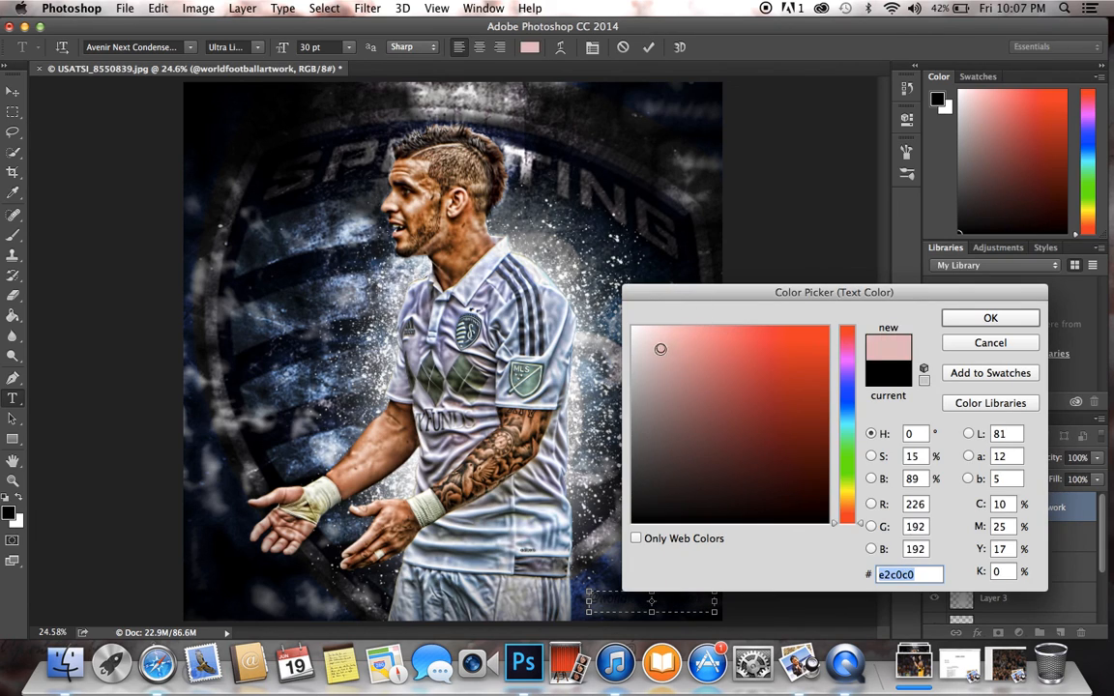
{"action": "left_click", "coordinate": [633, 329]}
{"action": "left_click", "coordinate": [991, 319]}
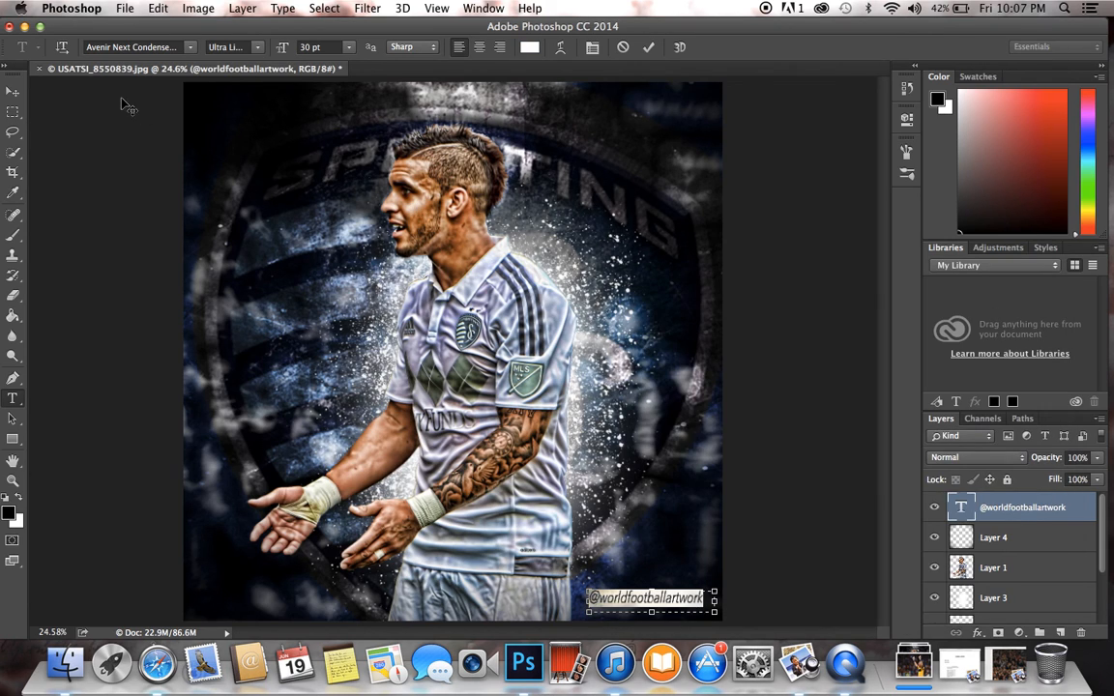
{"action": "left_click", "coordinate": [13, 90]}
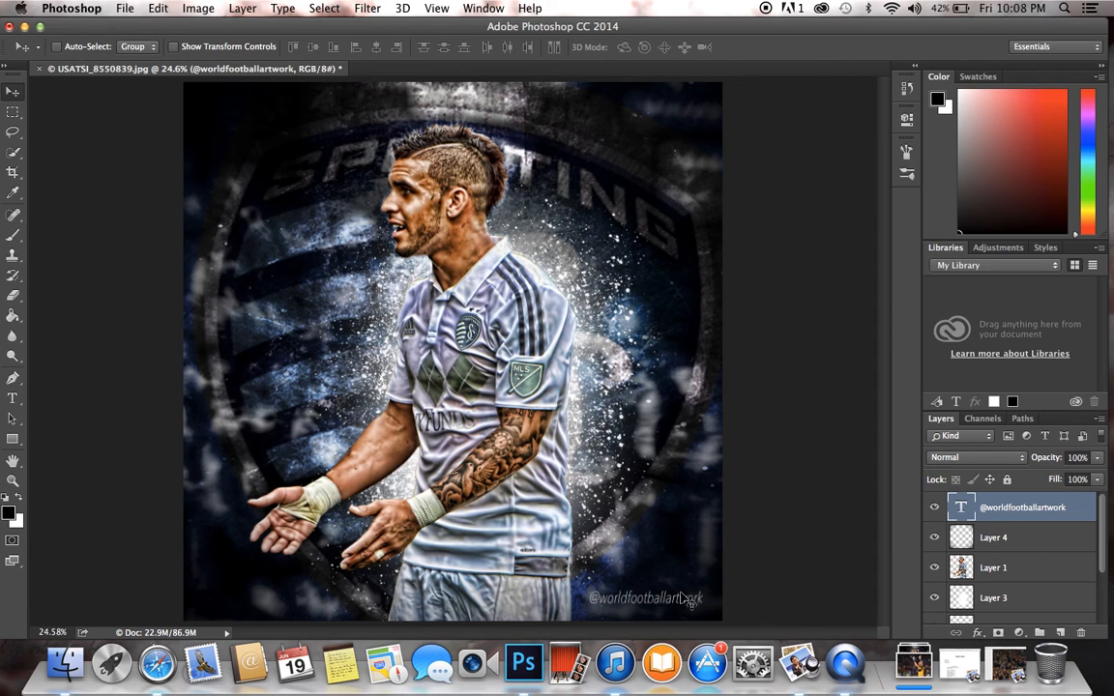
{"action": "left_click_drag", "start_coordinate": [685, 599], "coordinate": [692, 602]}
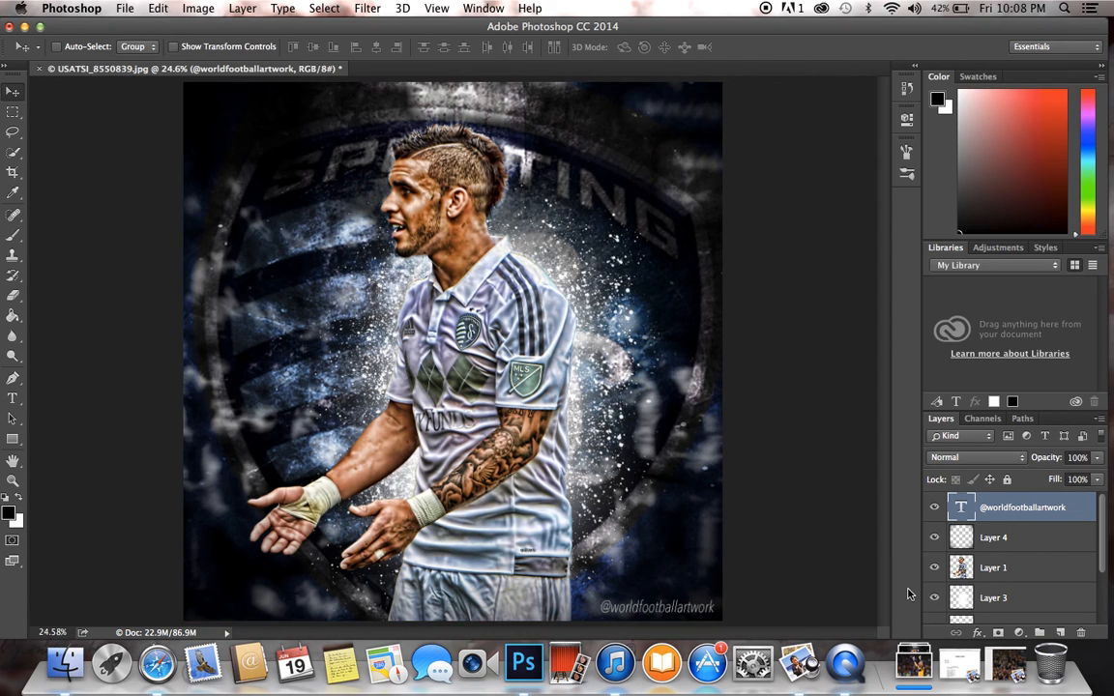